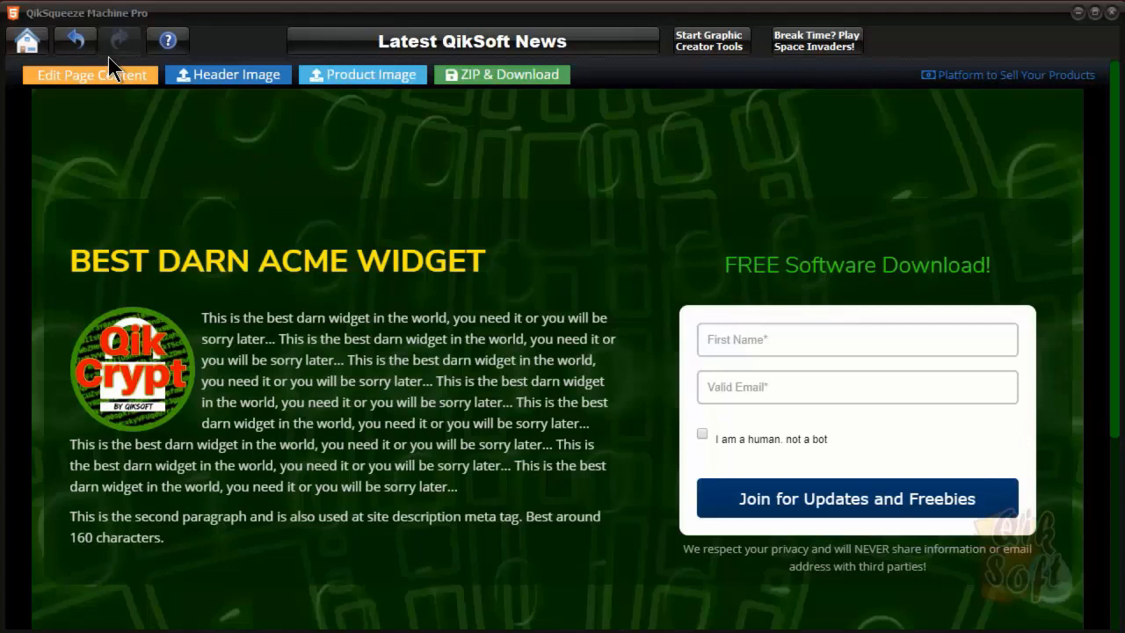
Open the Page Content & Design Editor for the BEST DARN ACME WIDGET squeeze page
click(97, 77)
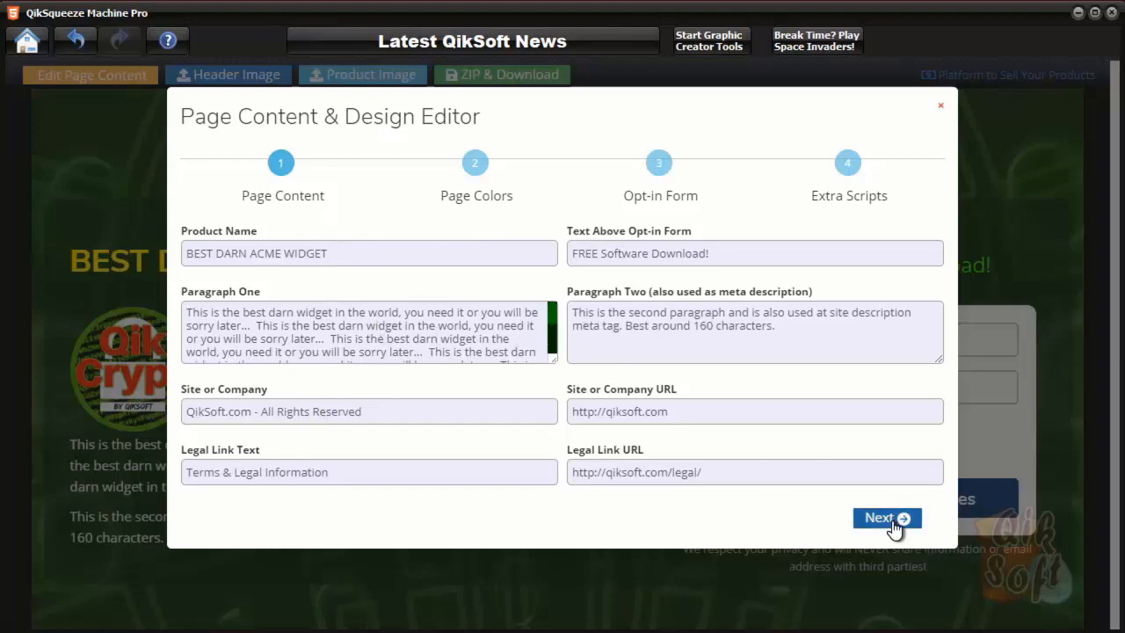
Leave the Page Content step and advance to step 2, Page Colors
click(901, 519)
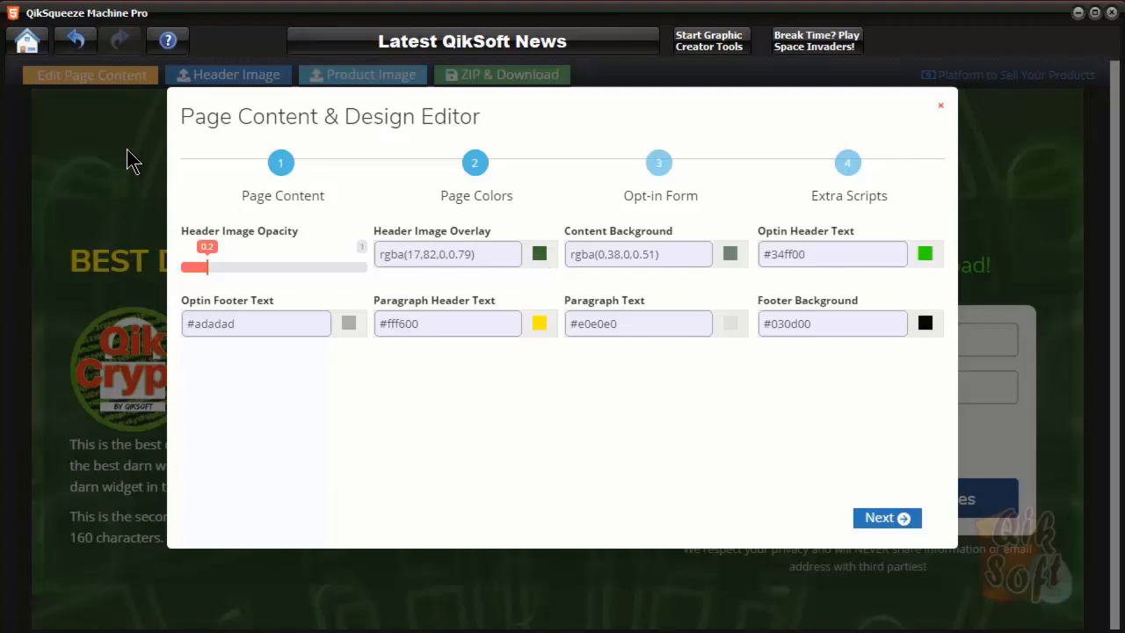
Darken the green Header Image Overlay colour slightly
click(540, 253)
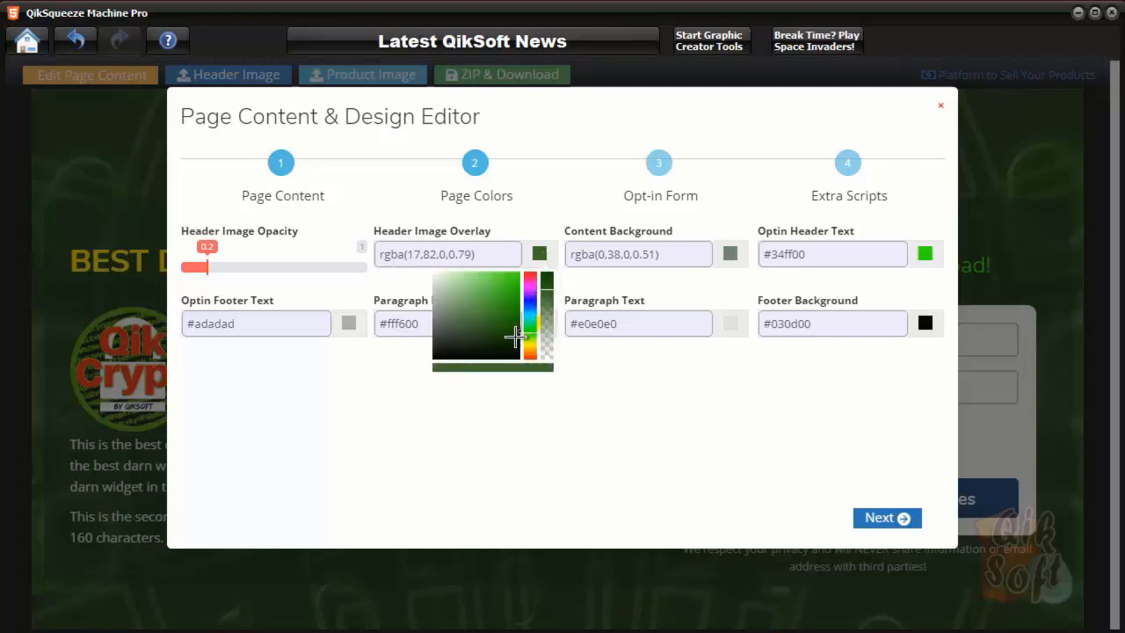
click(520, 333)
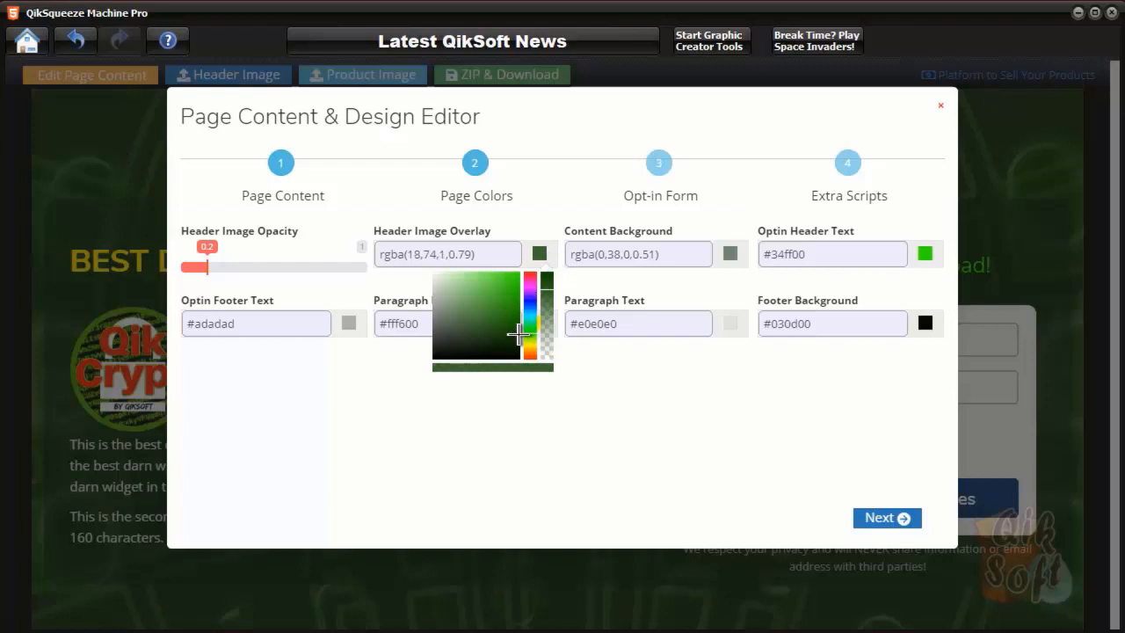
click(613, 371)
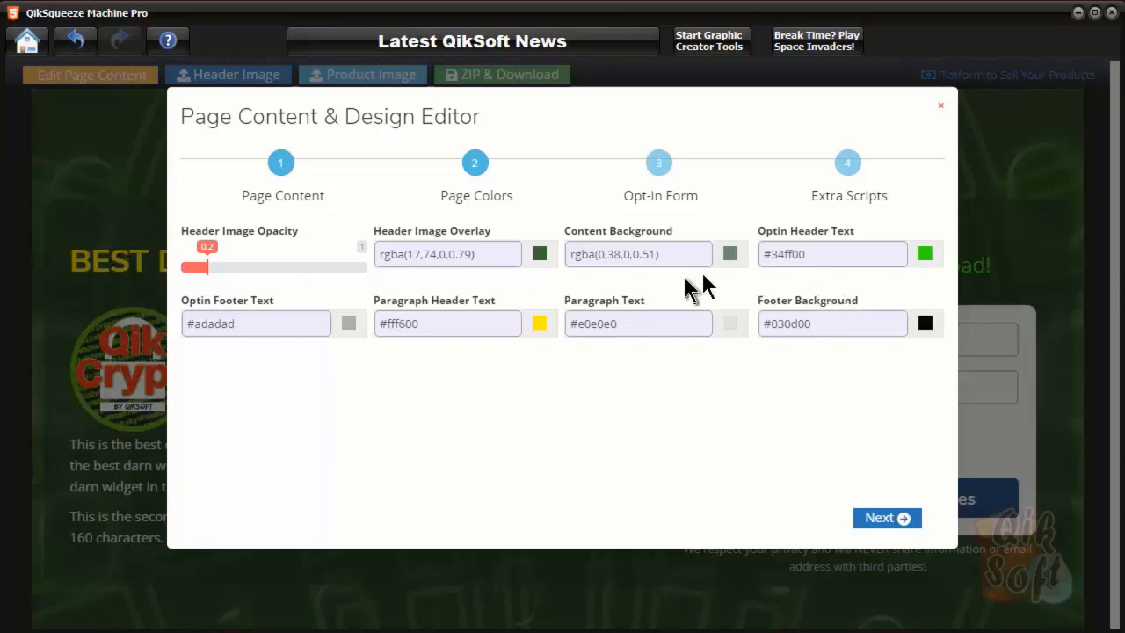
Raise the Content Background opacity to 0.7, leaving the paragraph header colour unchanged
click(732, 258)
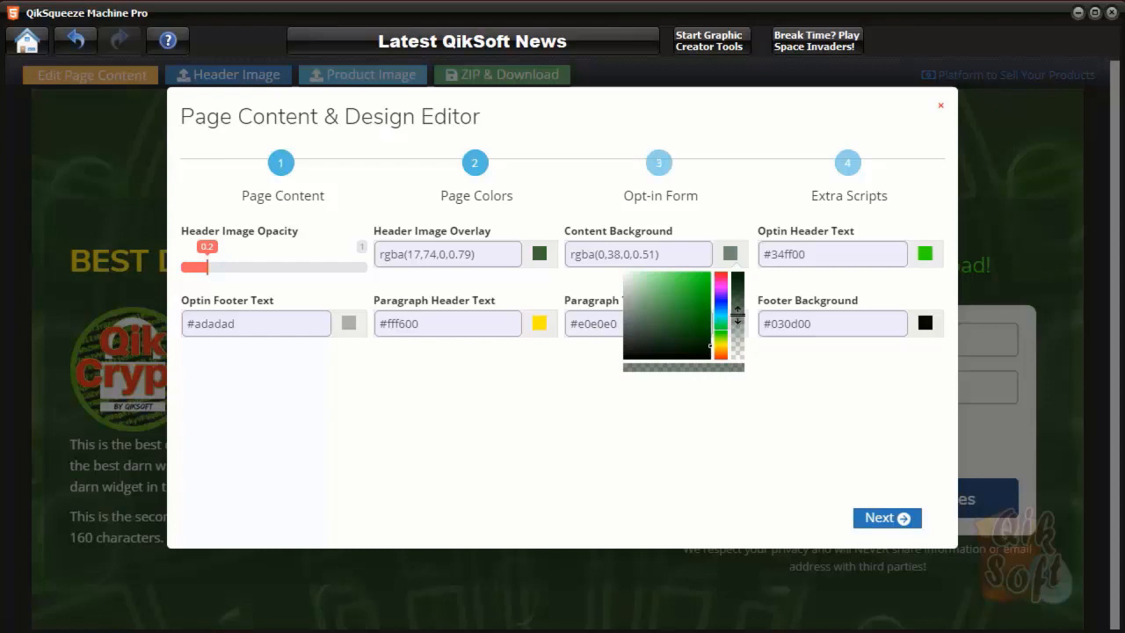
drag(737, 313, 736, 297)
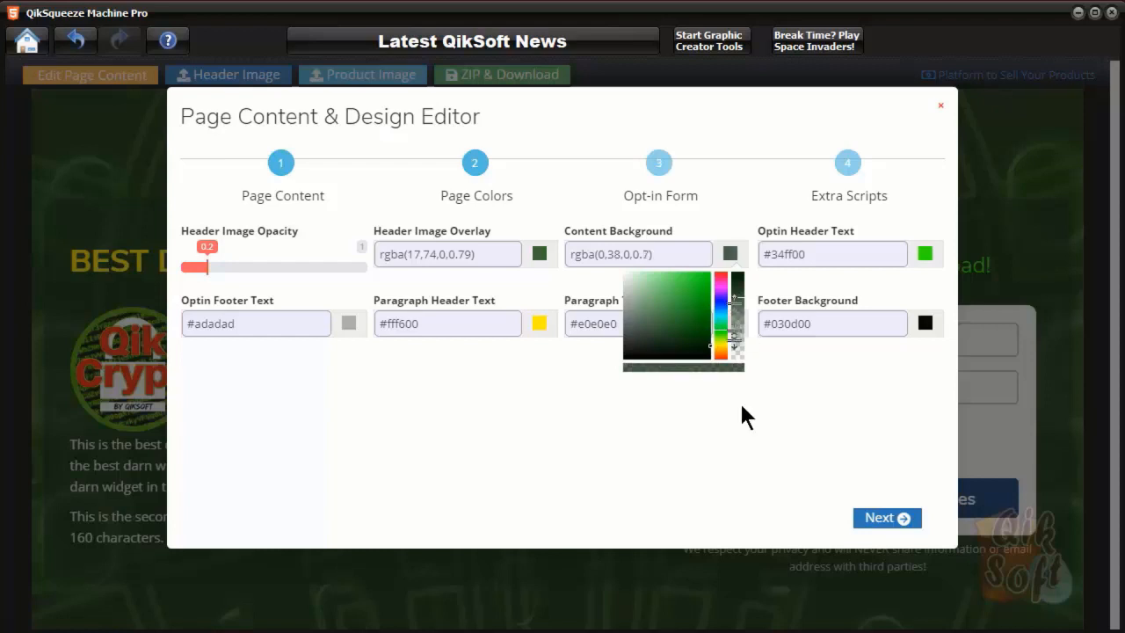
click(821, 474)
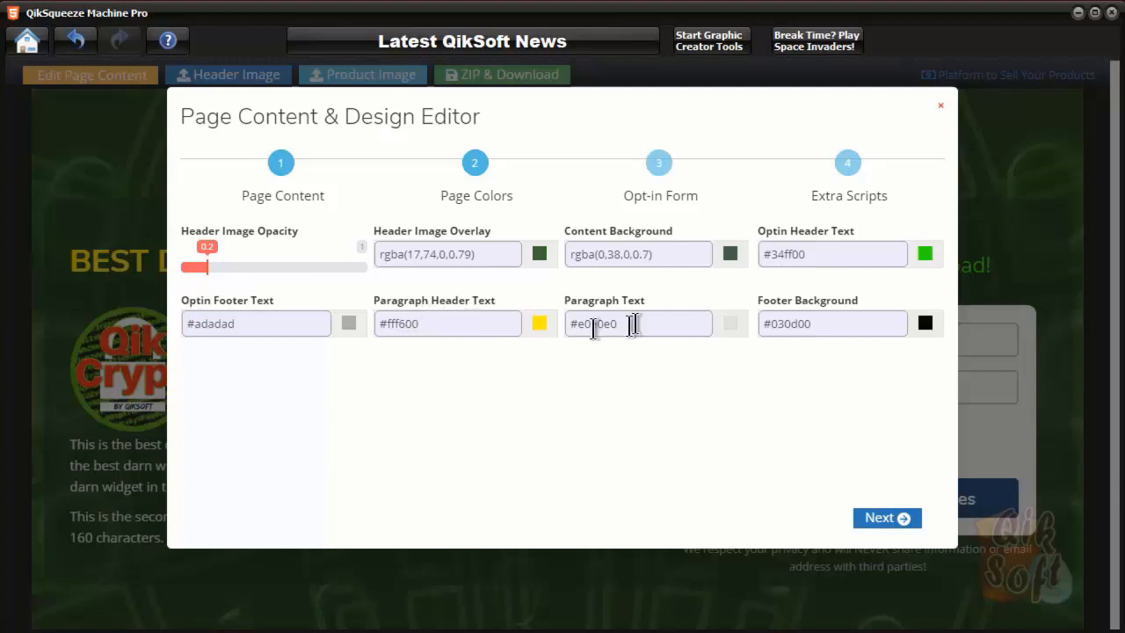
click(482, 326)
click(629, 383)
Save the page colours with Update, then reopen the editor's Page Colors step
click(905, 518)
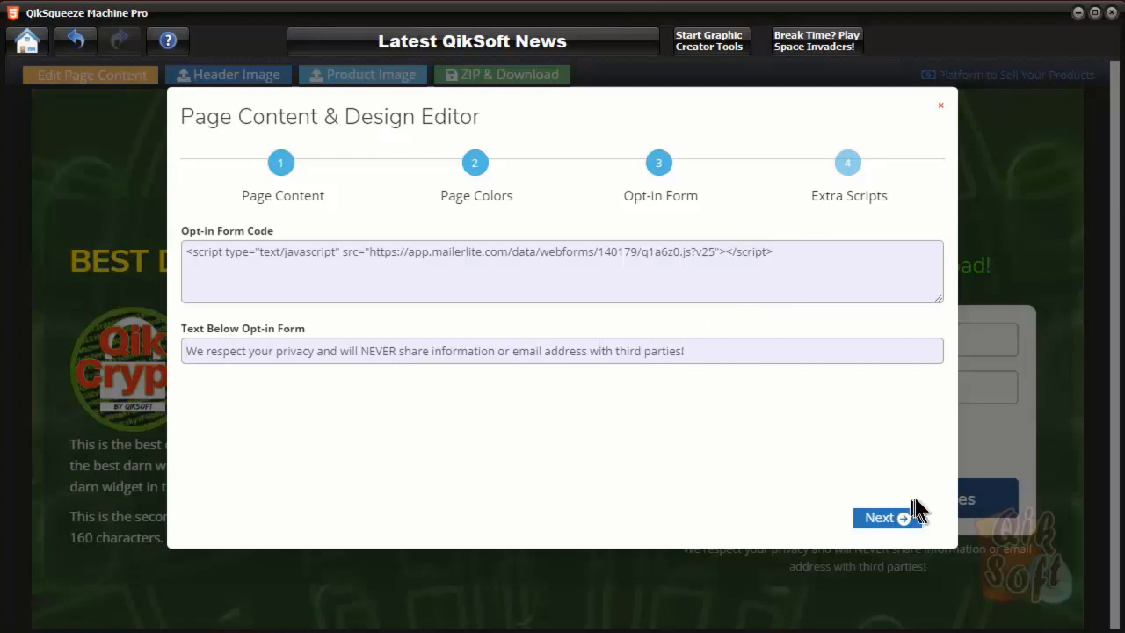
click(905, 517)
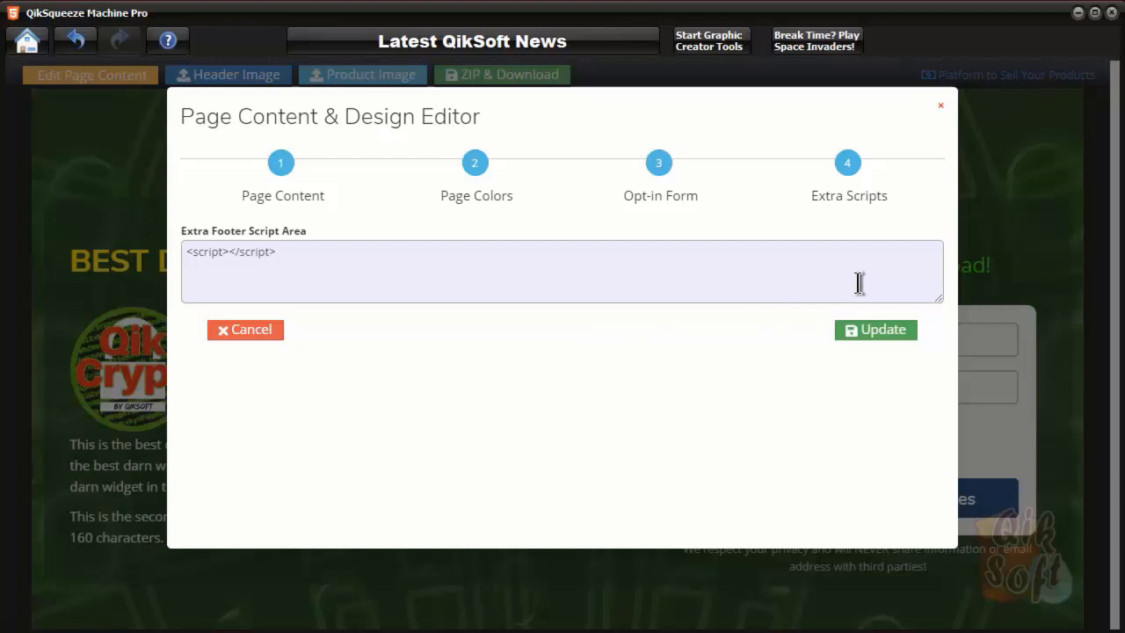
click(876, 336)
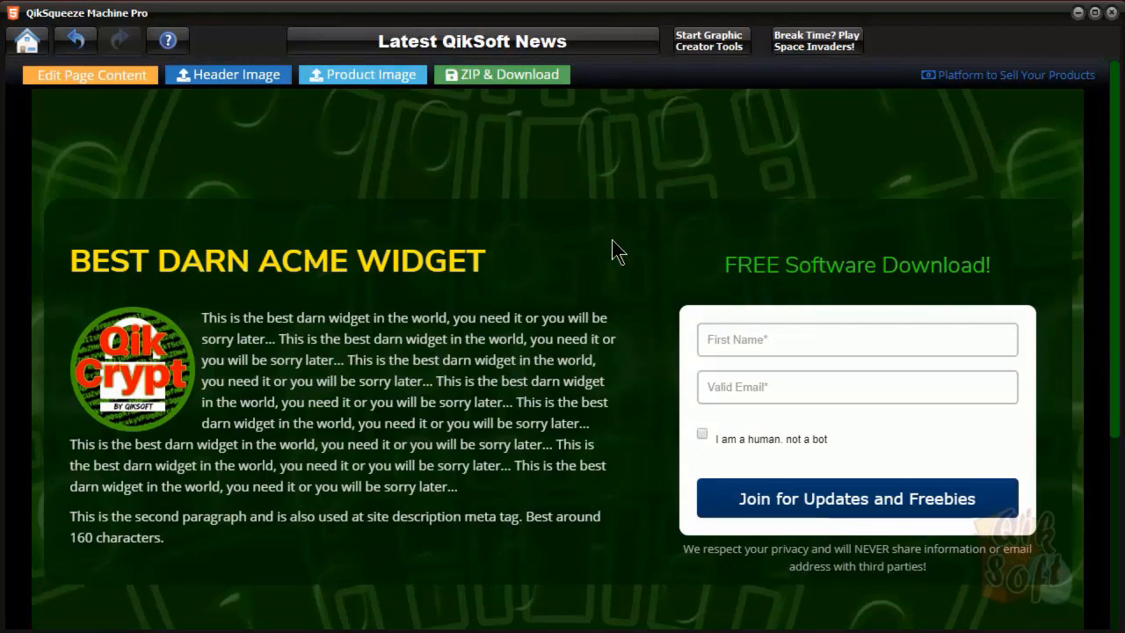
click(125, 76)
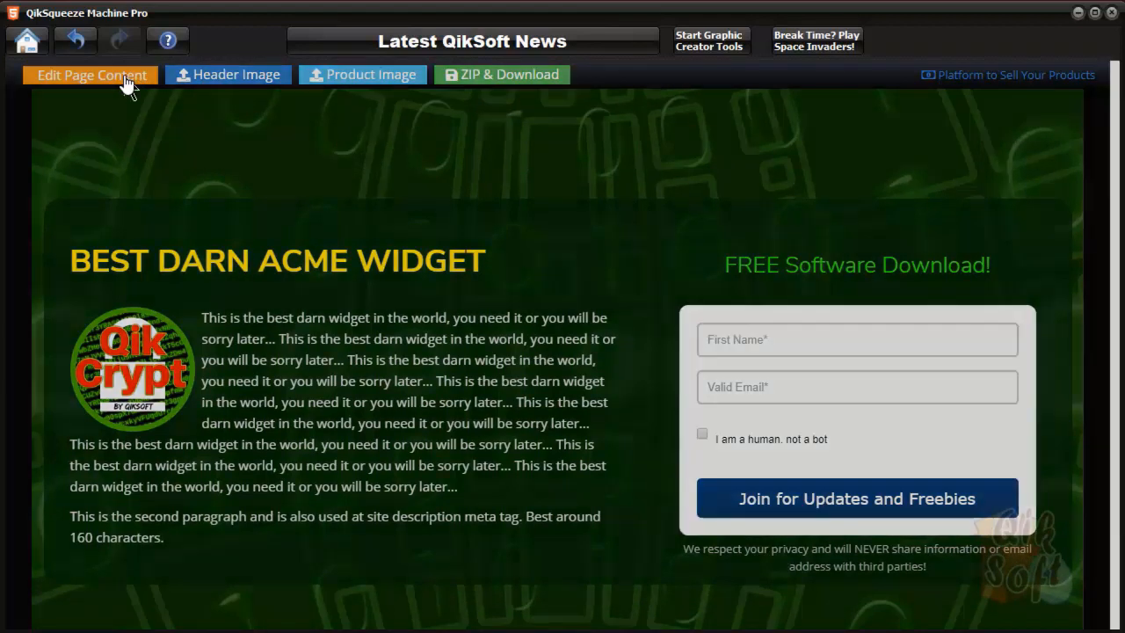
click(887, 519)
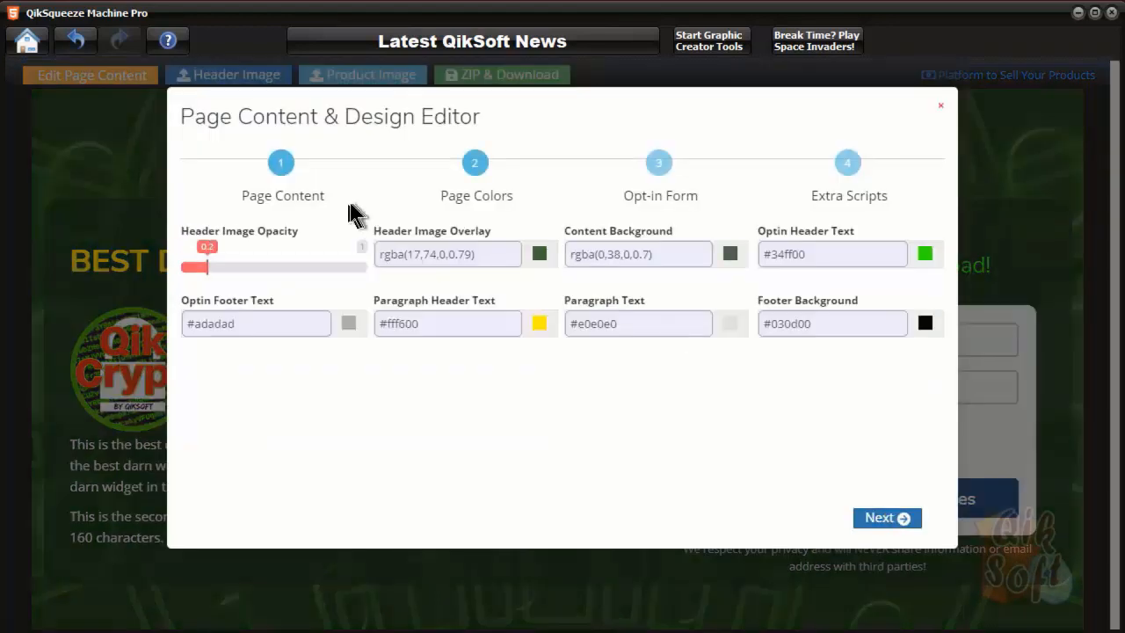
Change the header overlay to bright blue rgba(22,0,255,0.79)
click(538, 257)
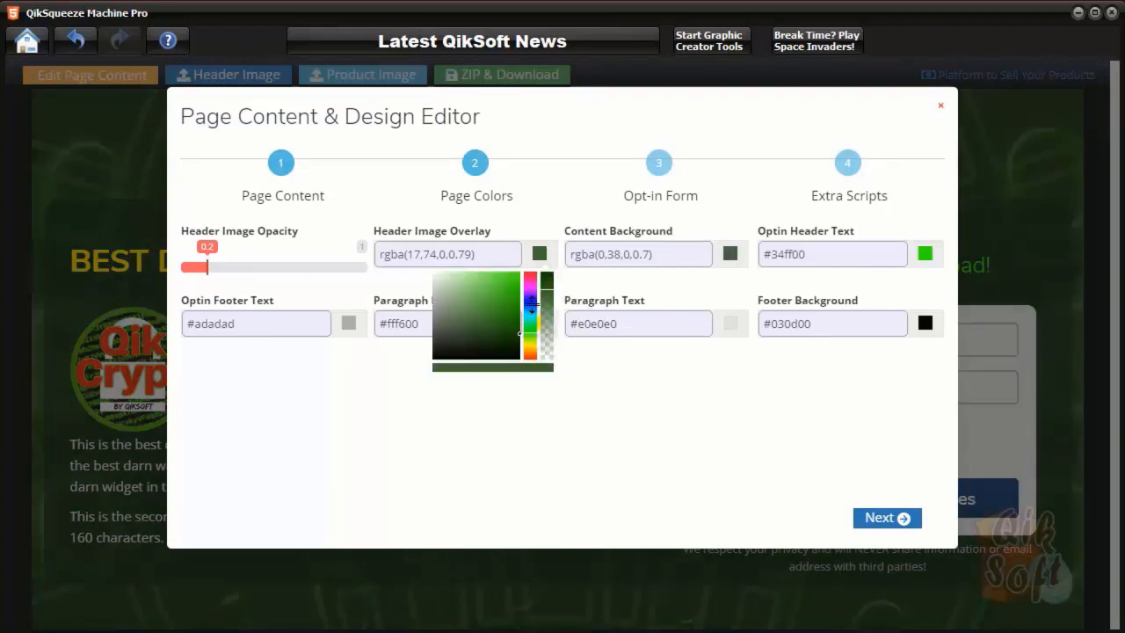
click(529, 298)
drag(532, 301, 538, 271)
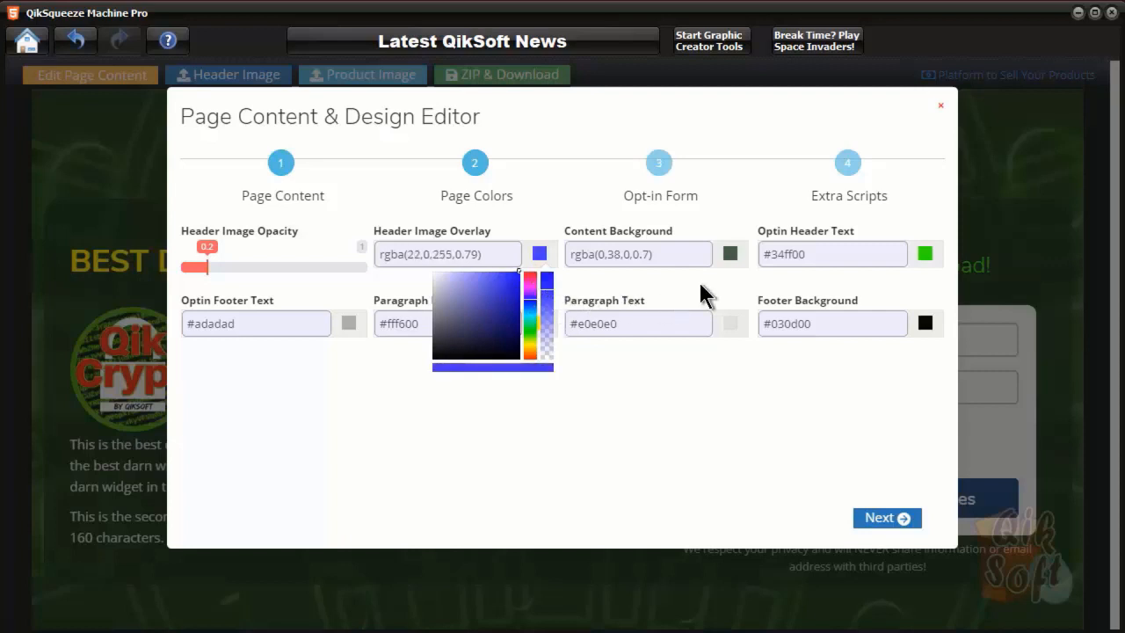
Make the content background red rgba(255,0,0,0.7) and save the page
click(729, 256)
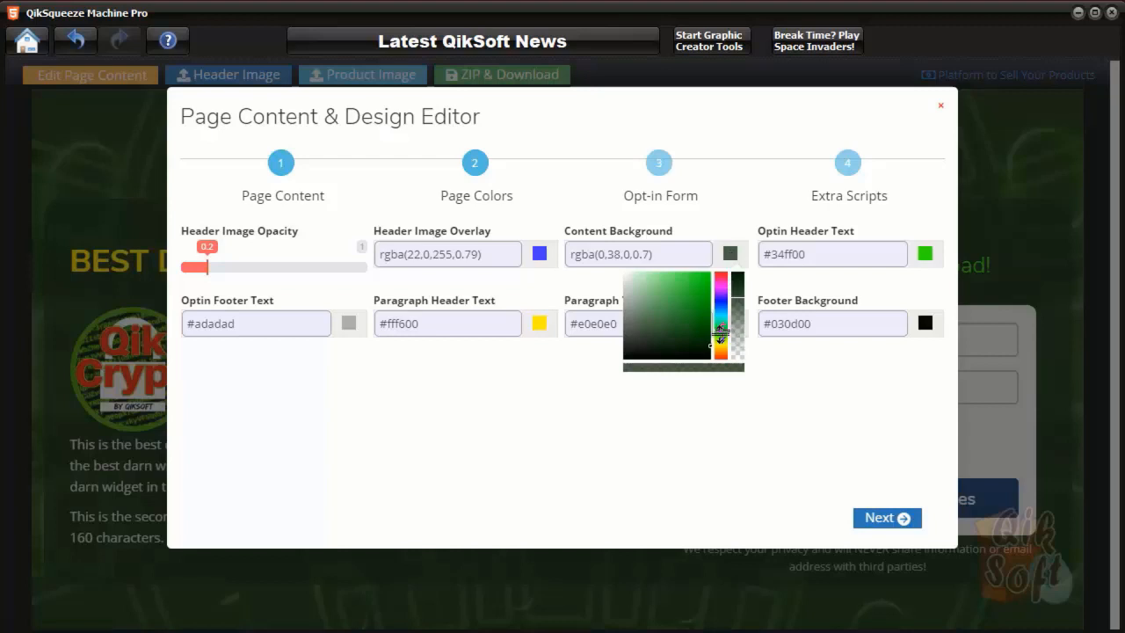
drag(720, 285, 736, 257)
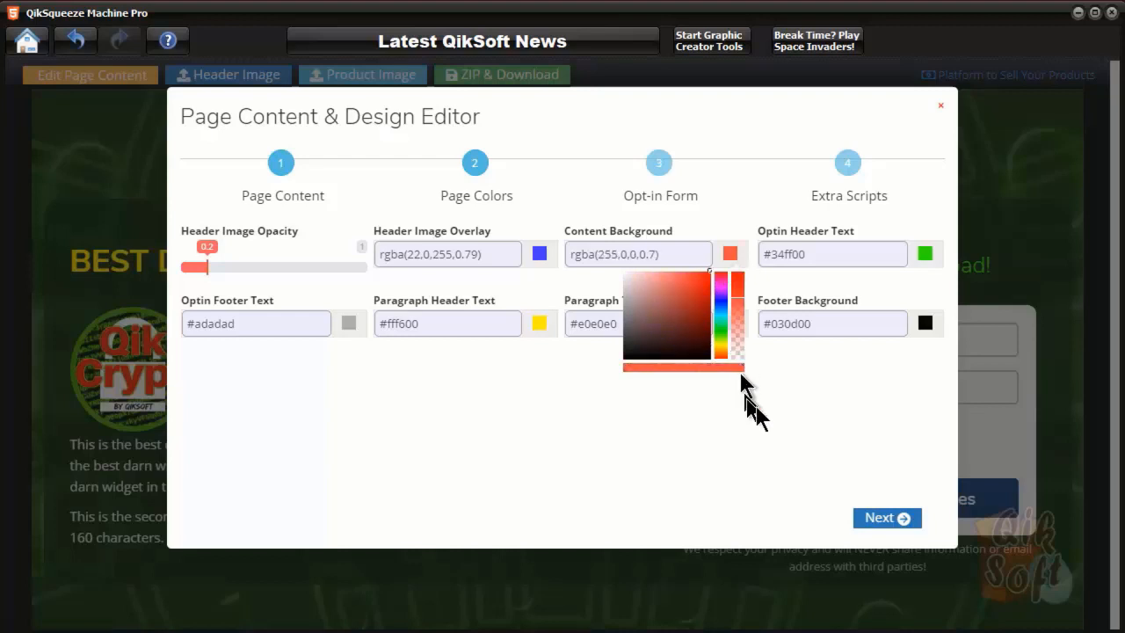
click(790, 404)
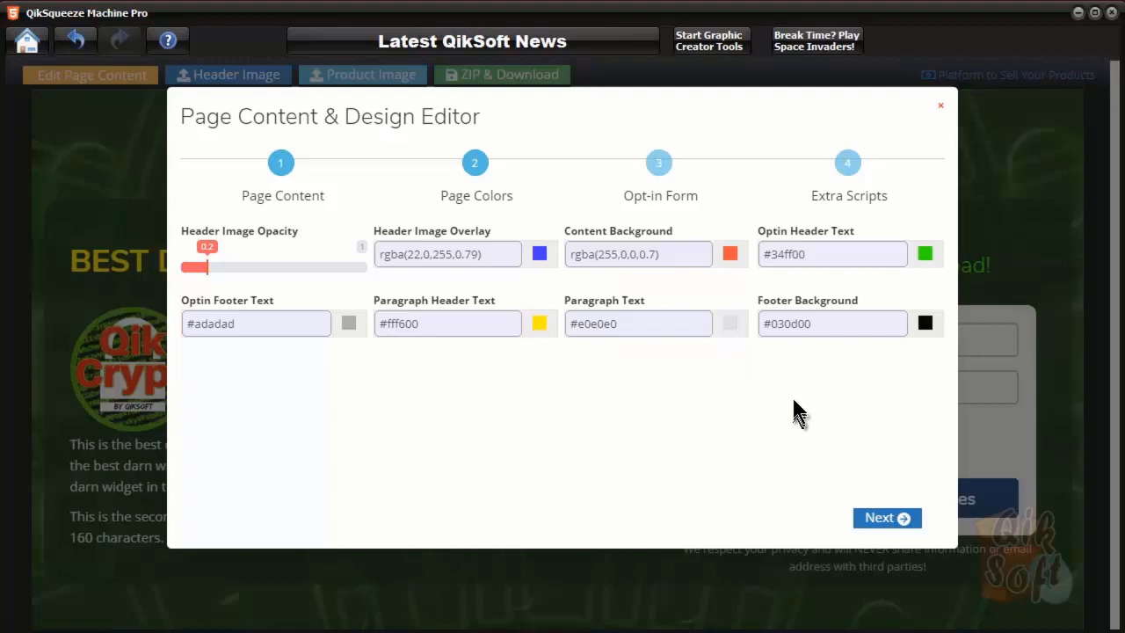
click(889, 518)
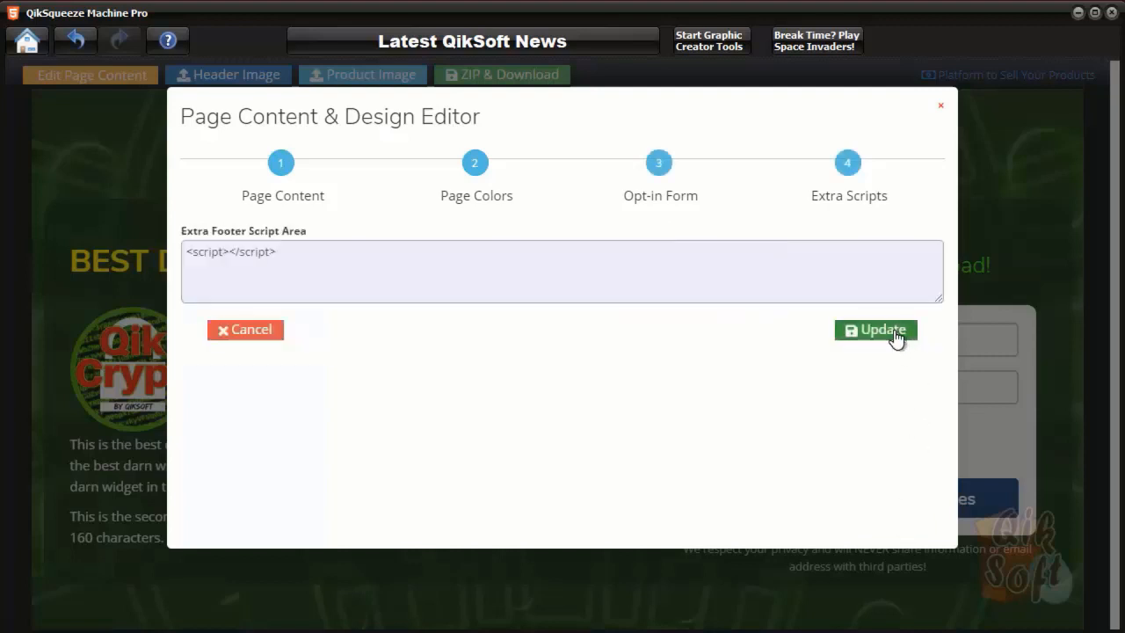
click(879, 330)
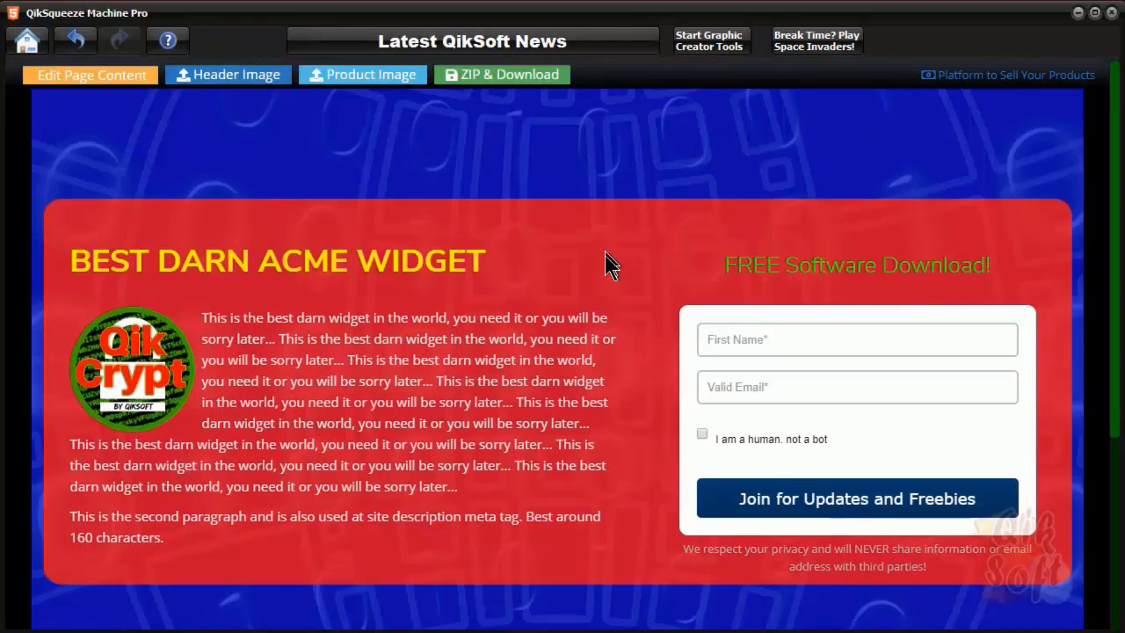
scroll(606, 255, down, 3)
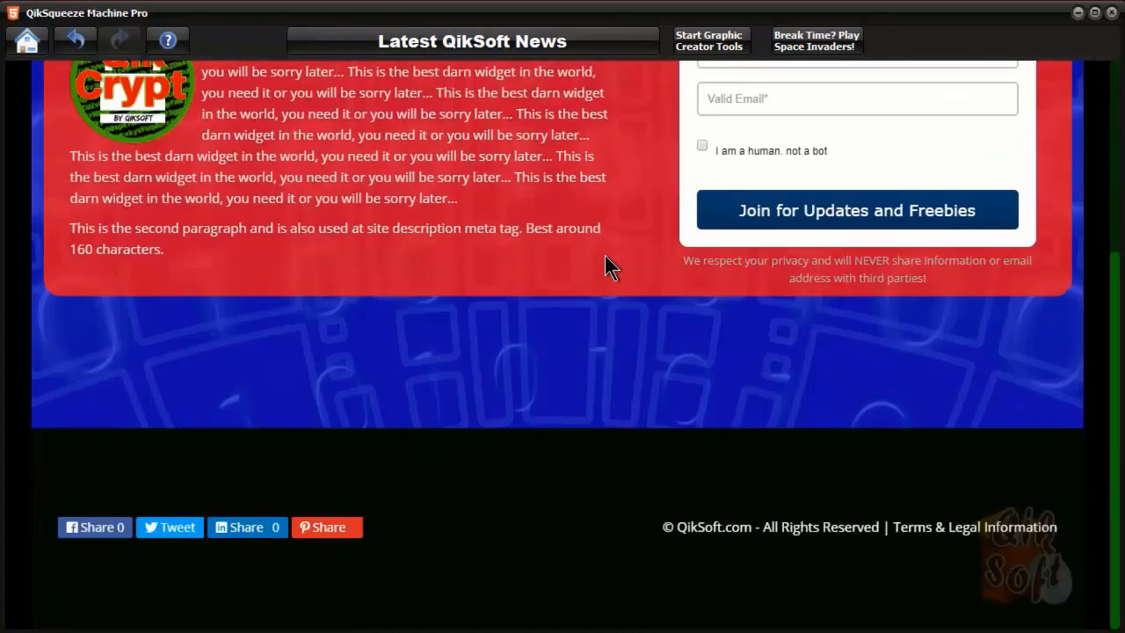
scroll(605, 256, up, 3)
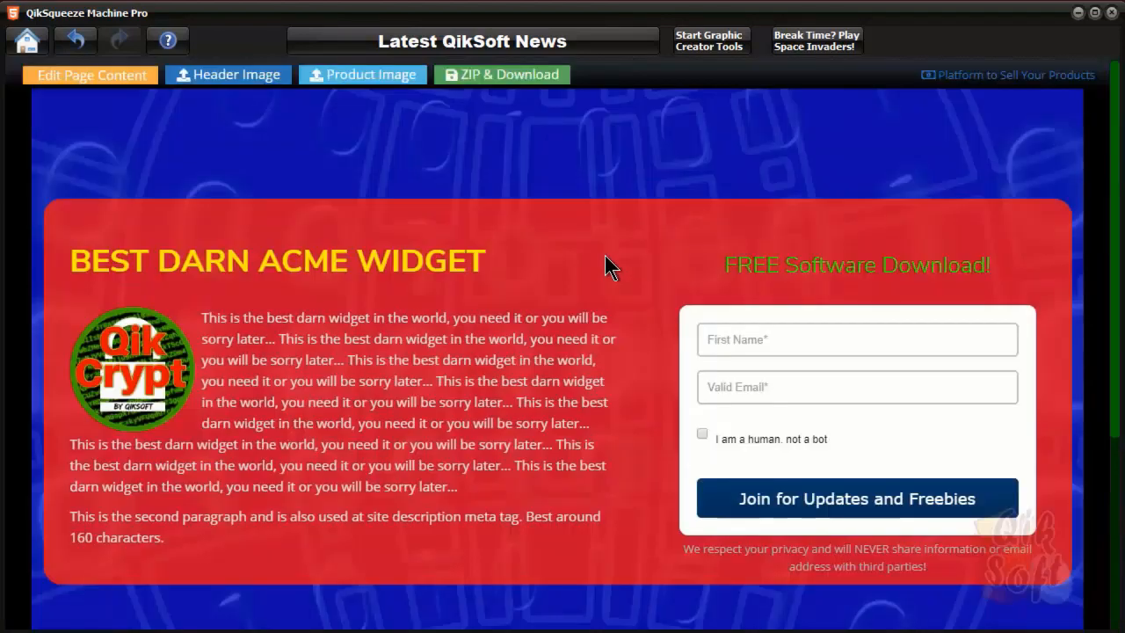
scroll(604, 256, down, 3)
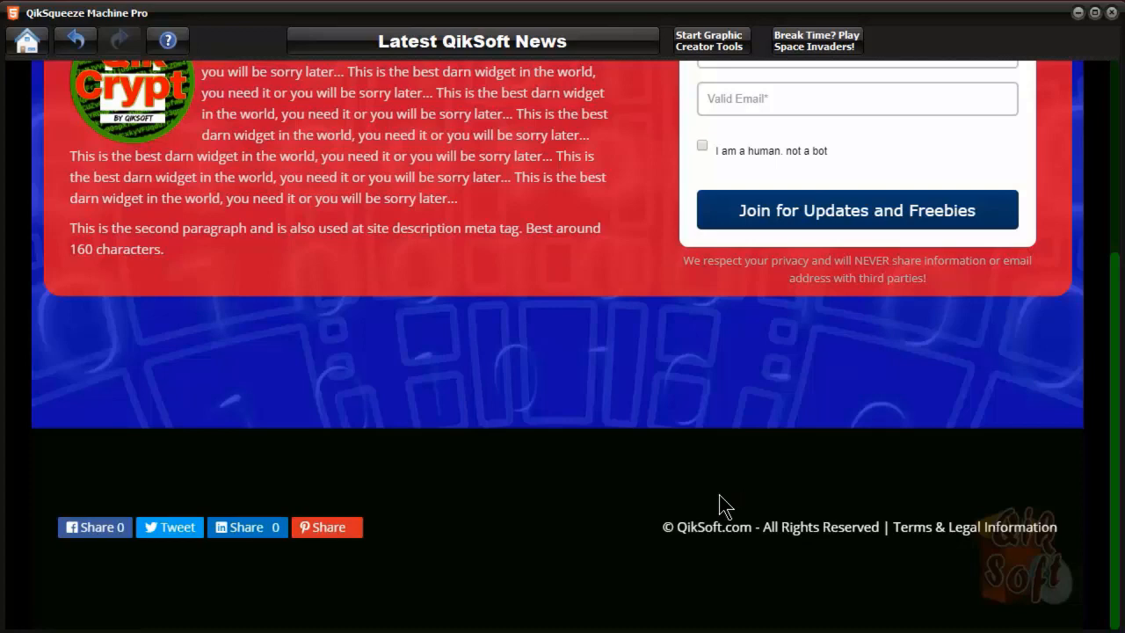
scroll(719, 506, up, 4)
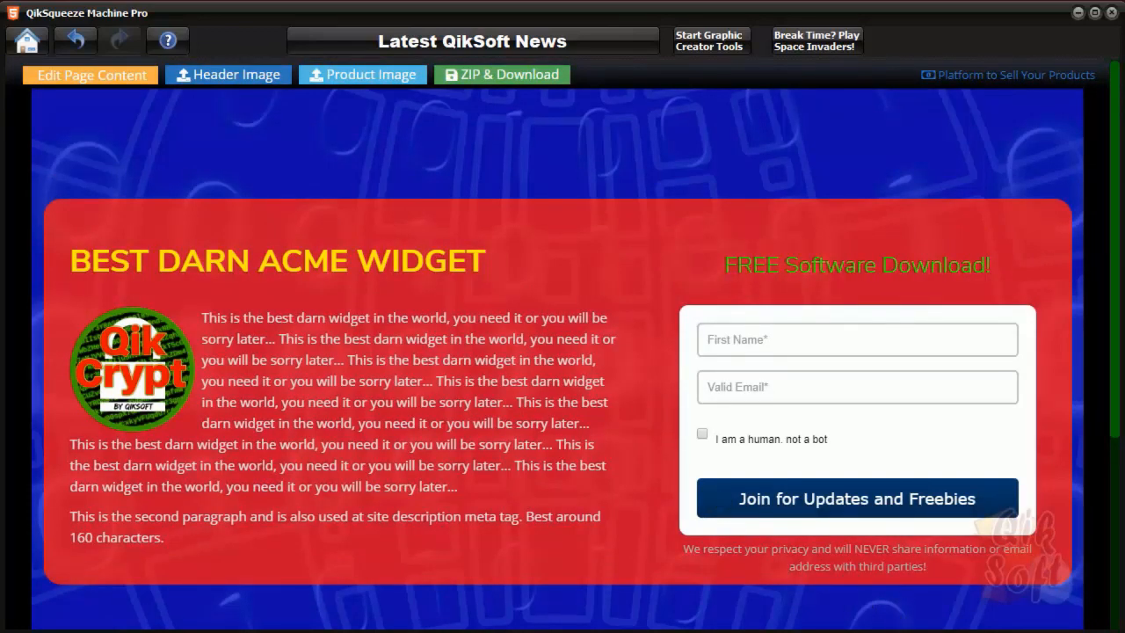
click(247, 81)
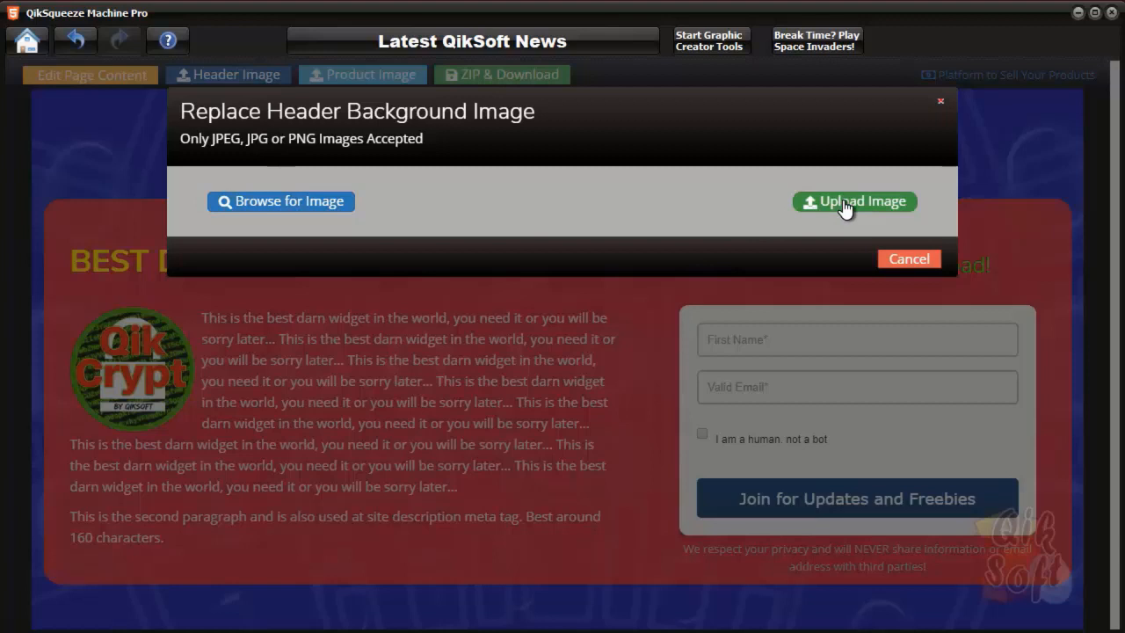
click(908, 259)
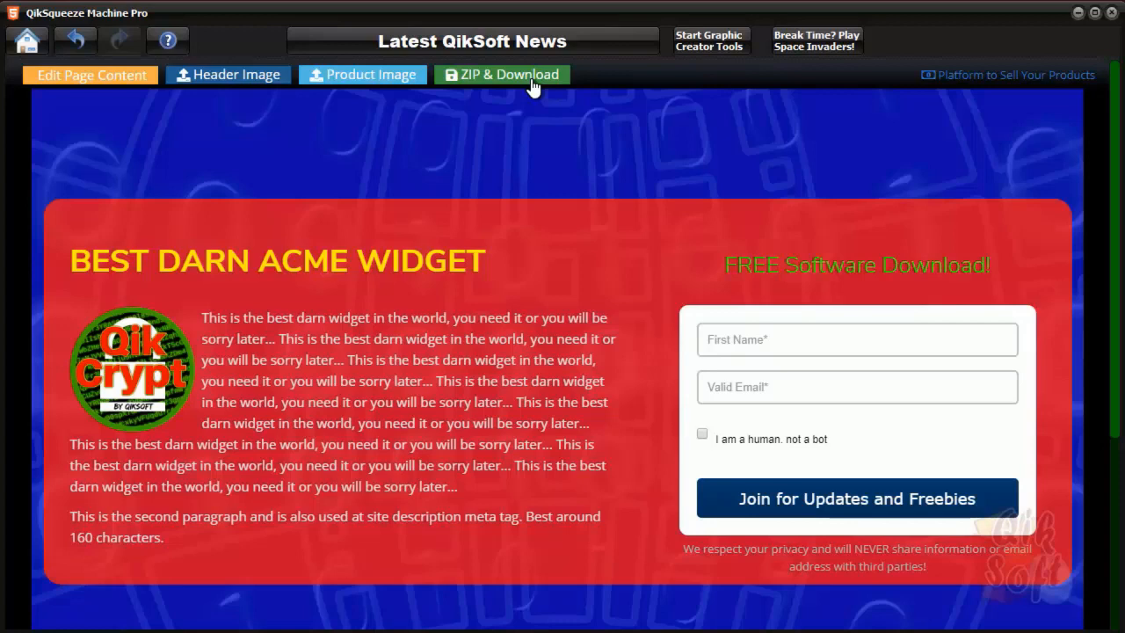
Cancel the ZIP & Download packaging and return to the Home dashboard
click(533, 85)
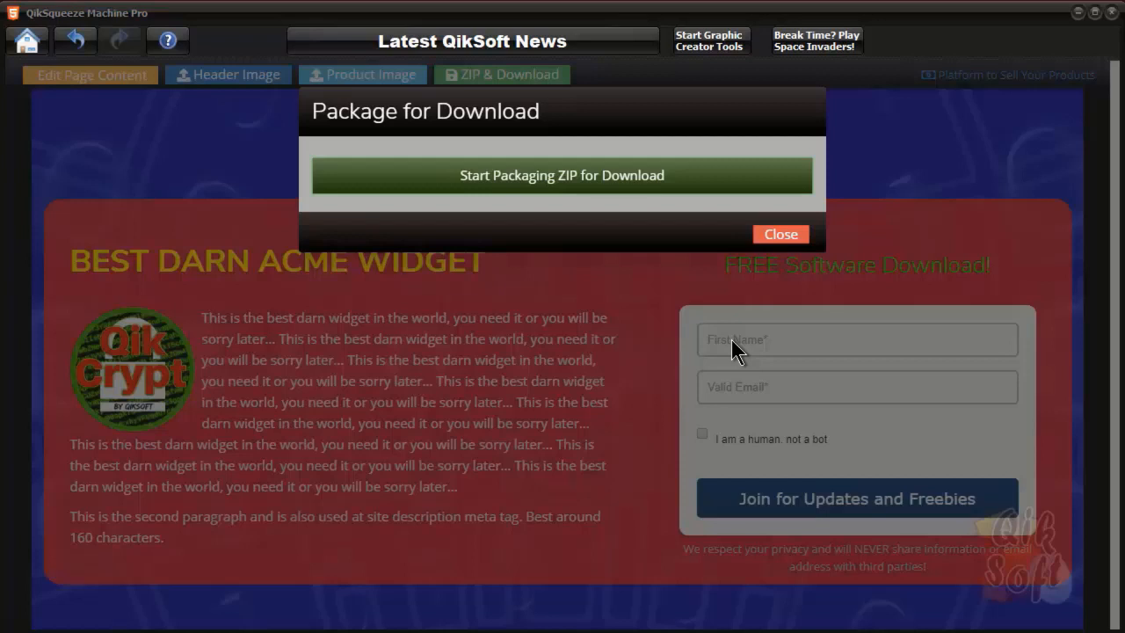
click(779, 234)
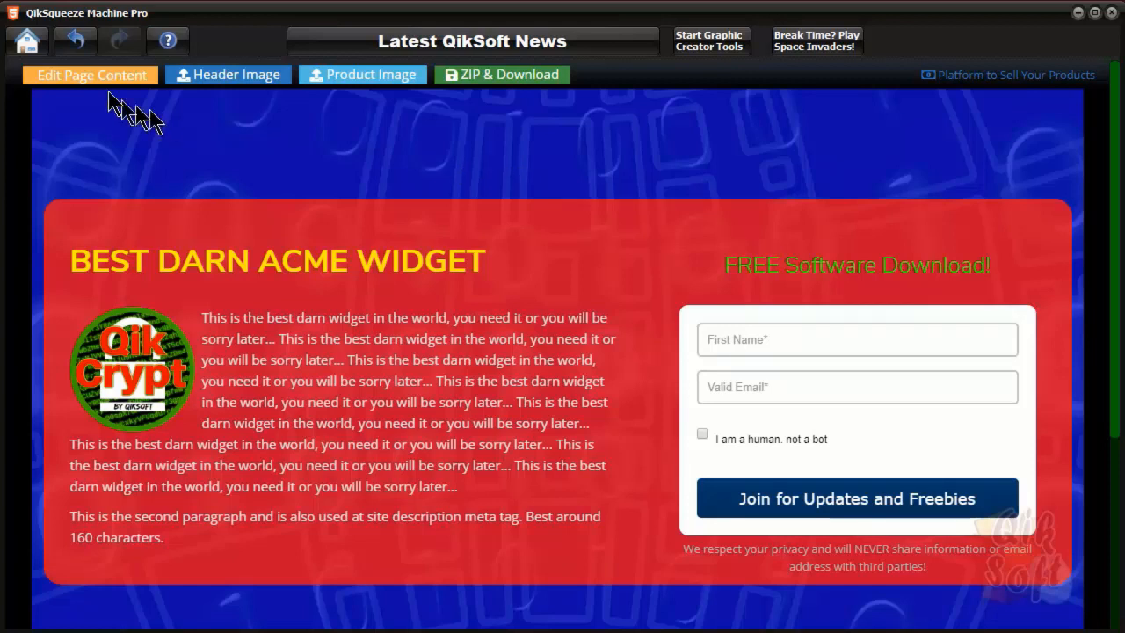
click(27, 39)
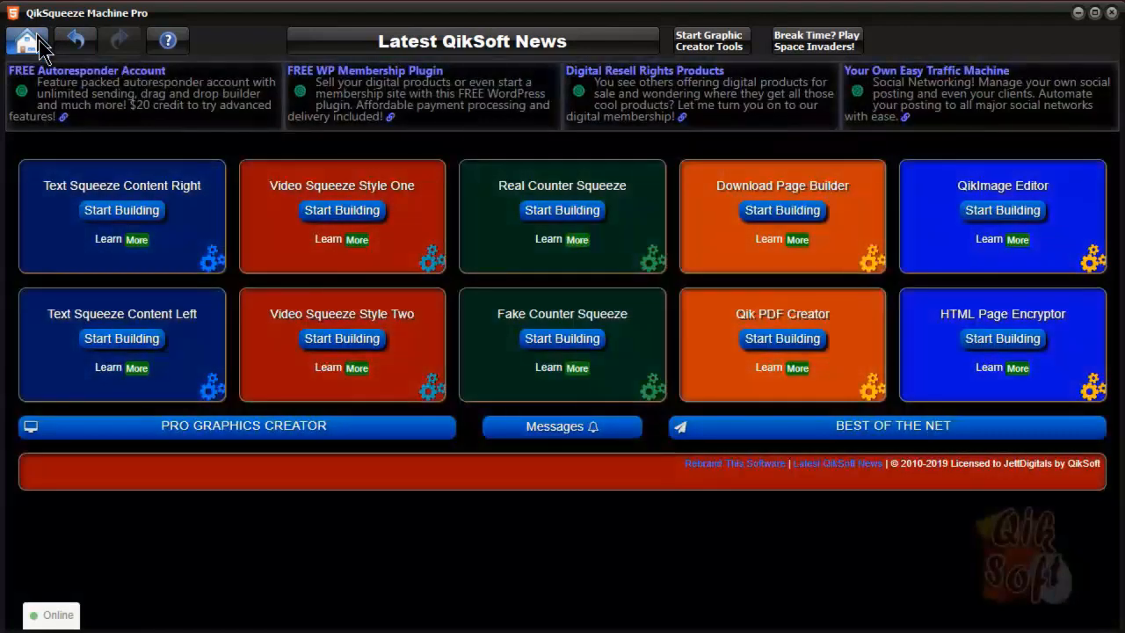
Start building a Video Squeeze Style One page from the dashboard
click(338, 211)
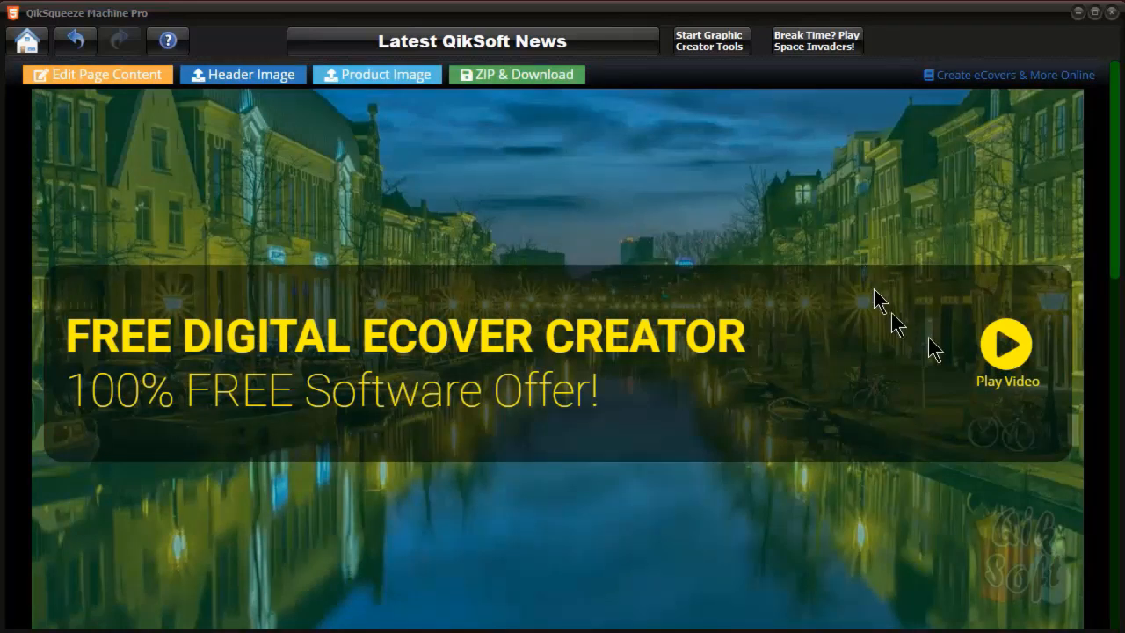
Preview the promo video and content editor without changes, then go back Home
click(1009, 353)
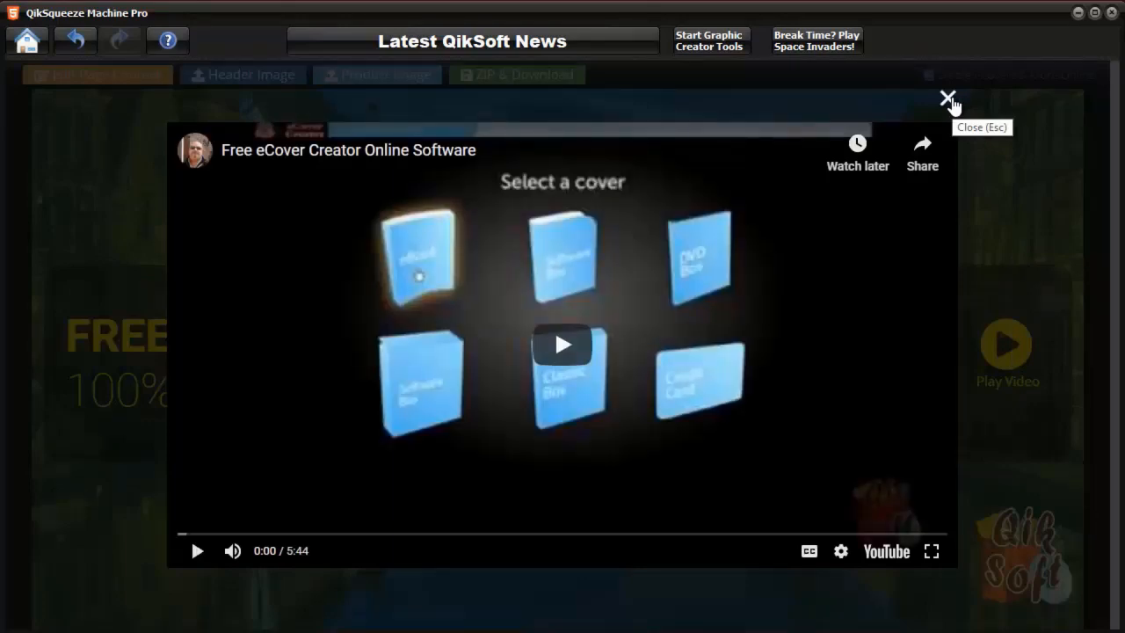
click(949, 99)
click(112, 81)
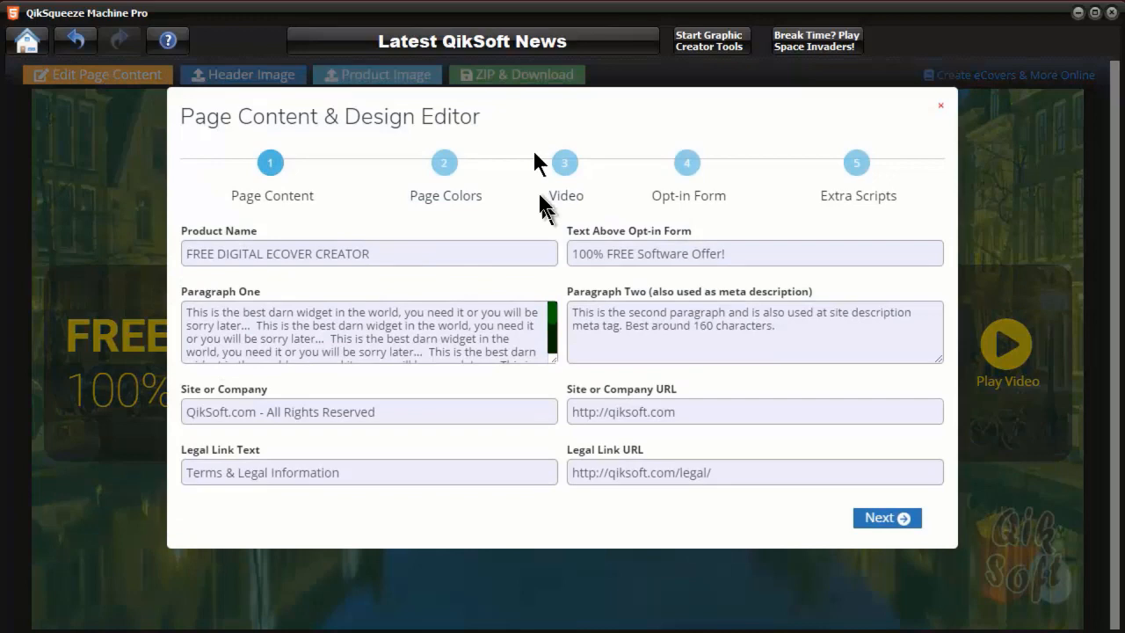
click(940, 106)
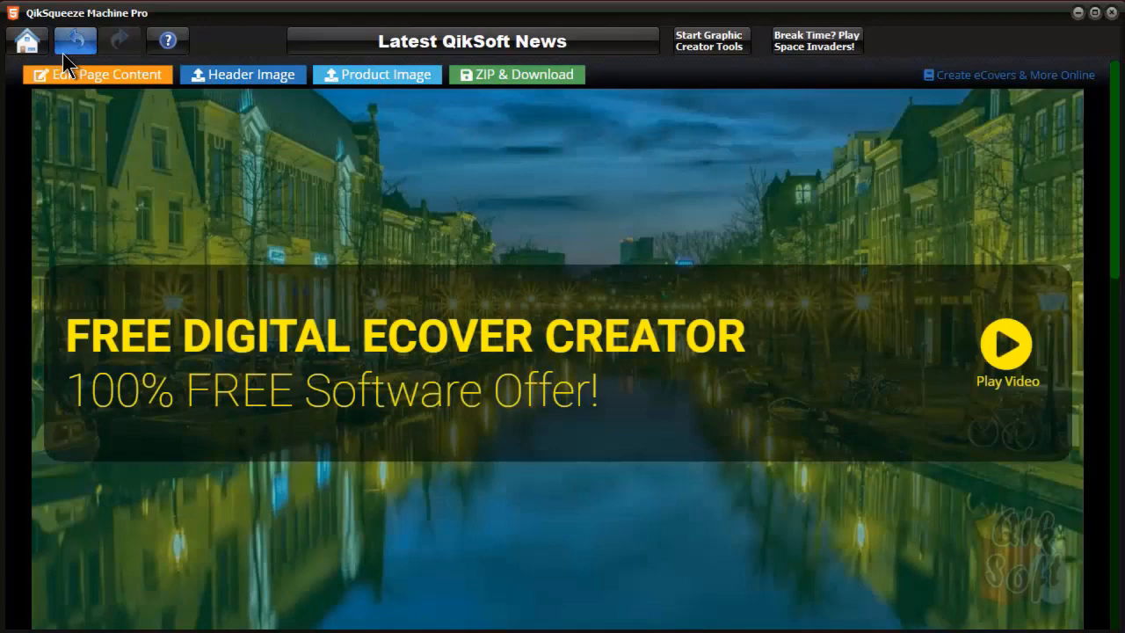
click(29, 47)
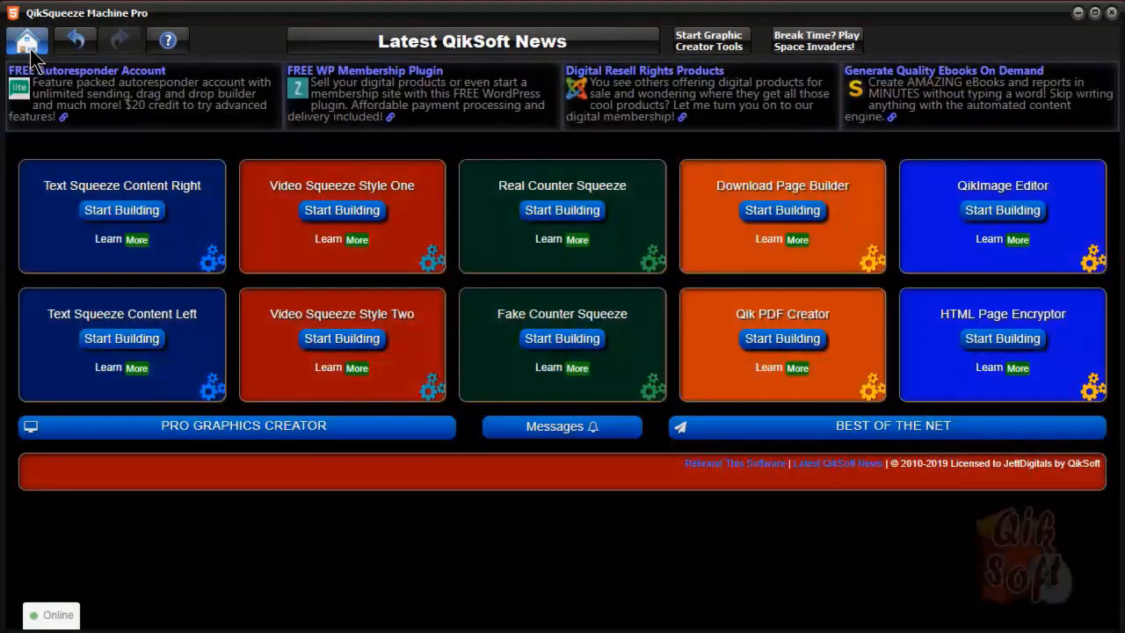
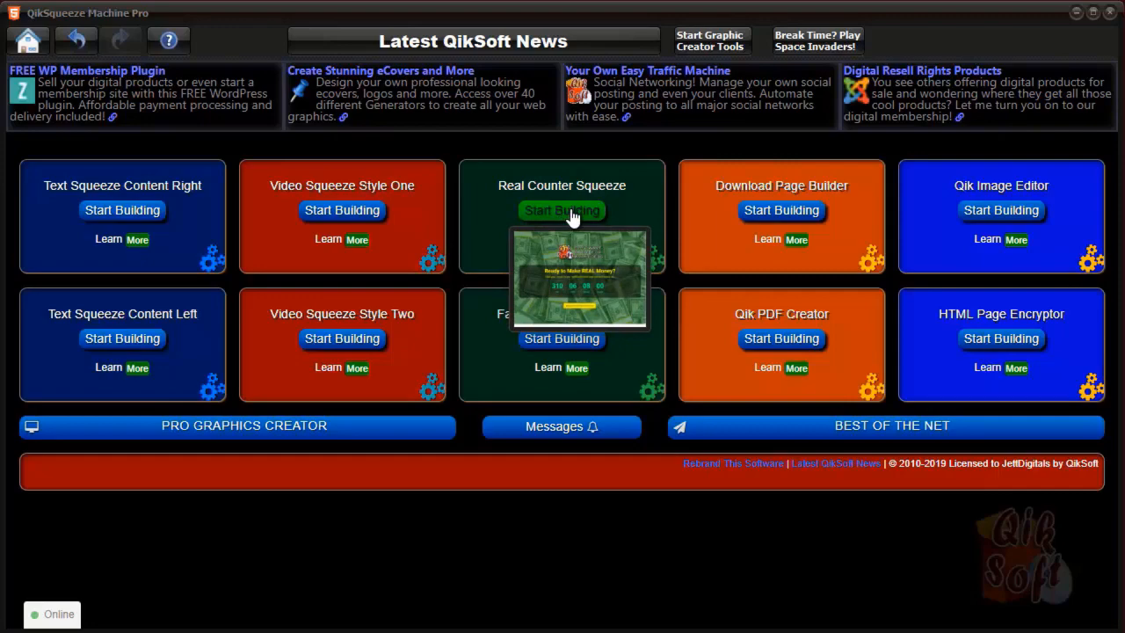
Load the Real Counter Squeeze builder and open its Page Content & Design Editor
click(571, 218)
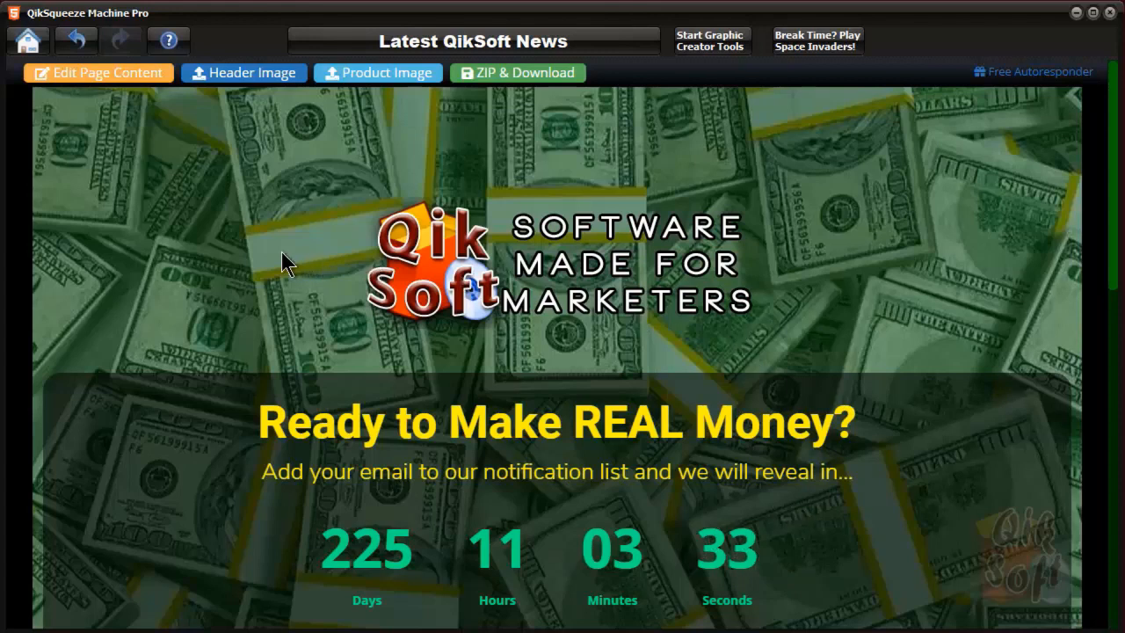
click(98, 82)
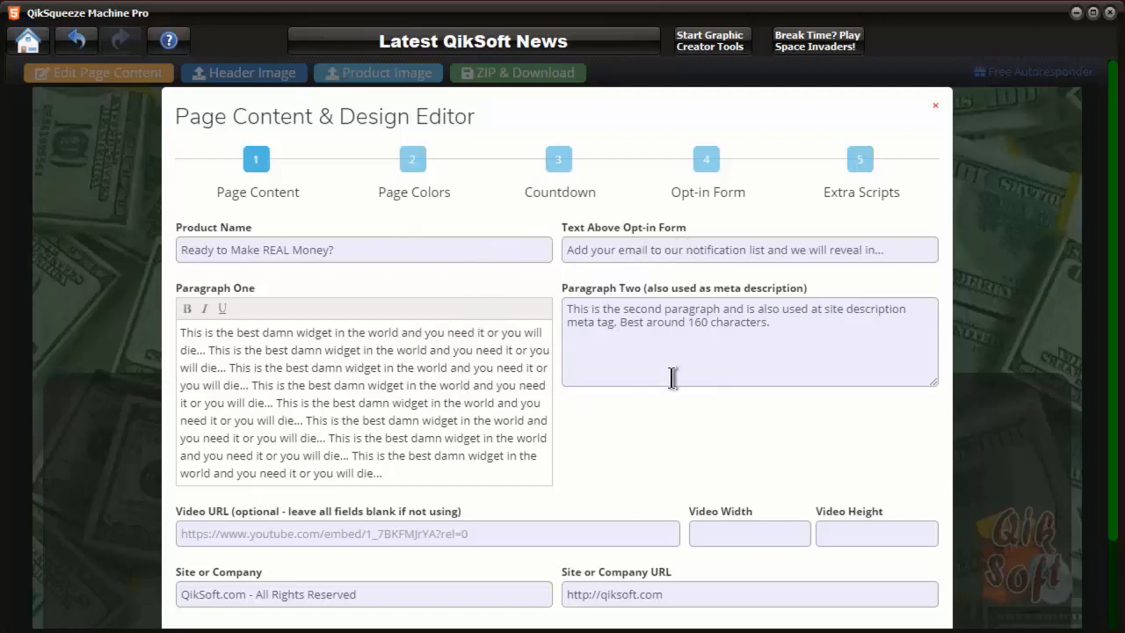
Make the phrase 'best damn widget' in Paragraph One bold
click(399, 349)
drag(332, 332, 237, 331)
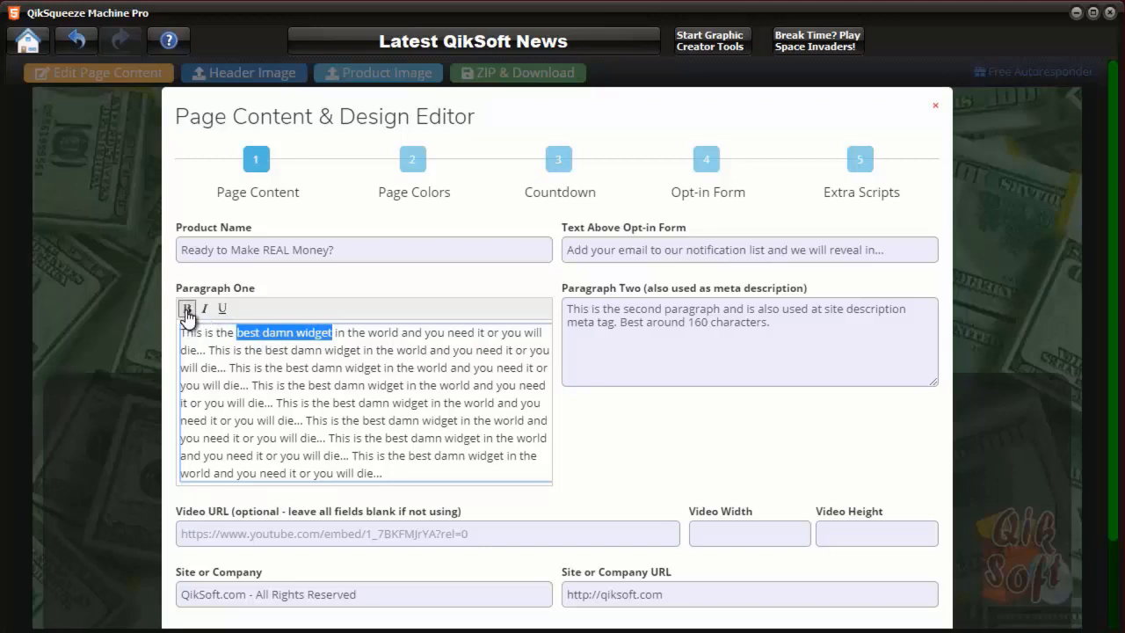
click(186, 309)
click(430, 350)
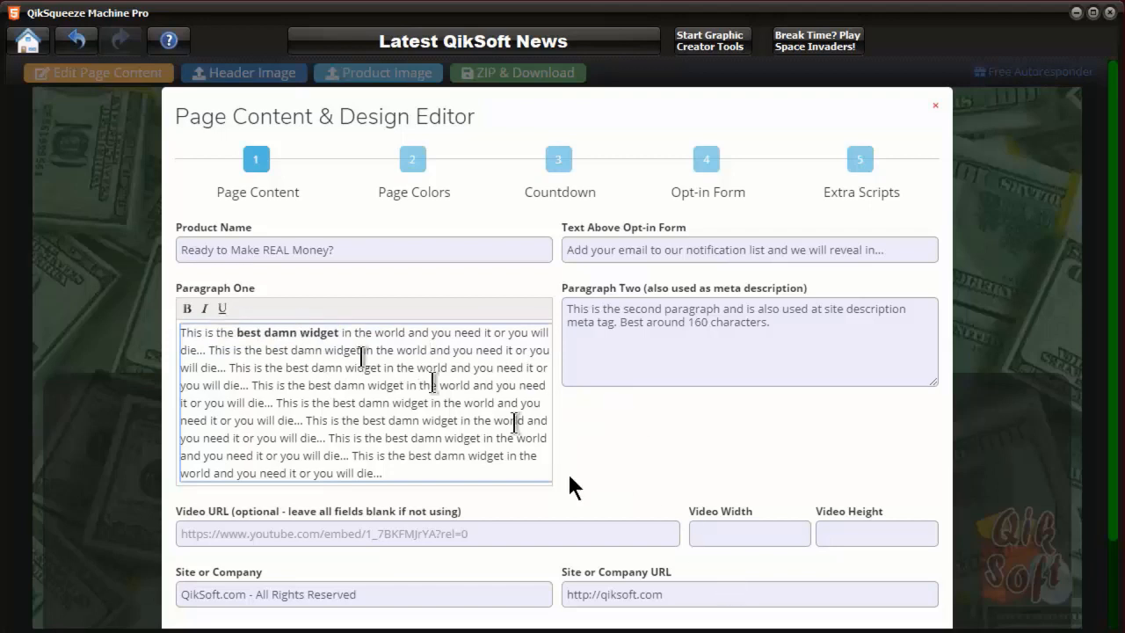
scroll(570, 519, down, 1)
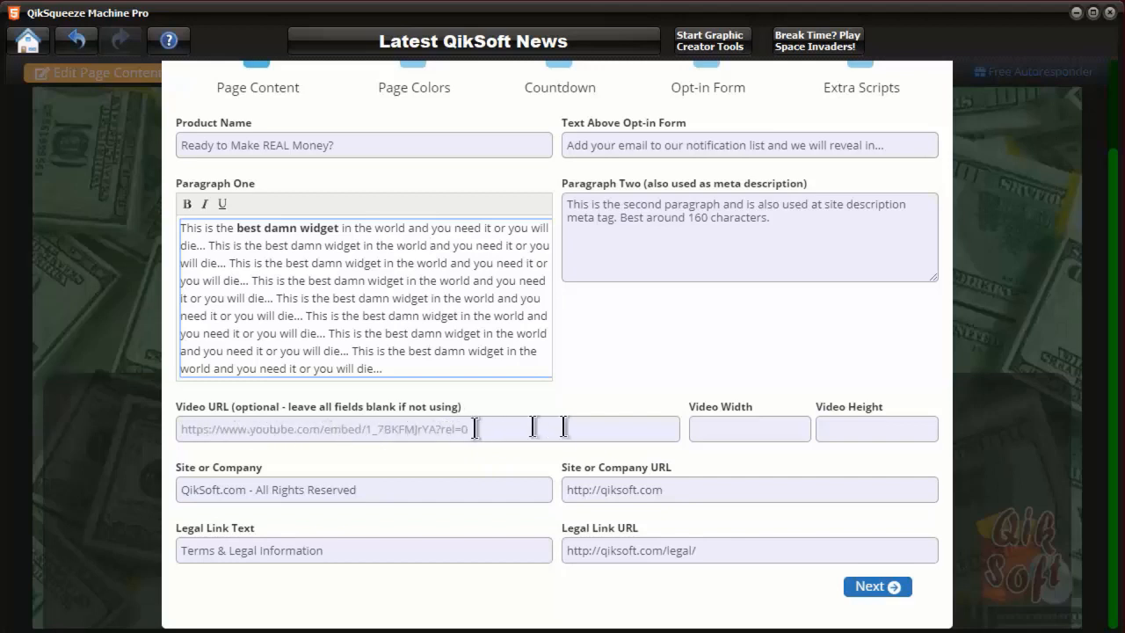
click(536, 427)
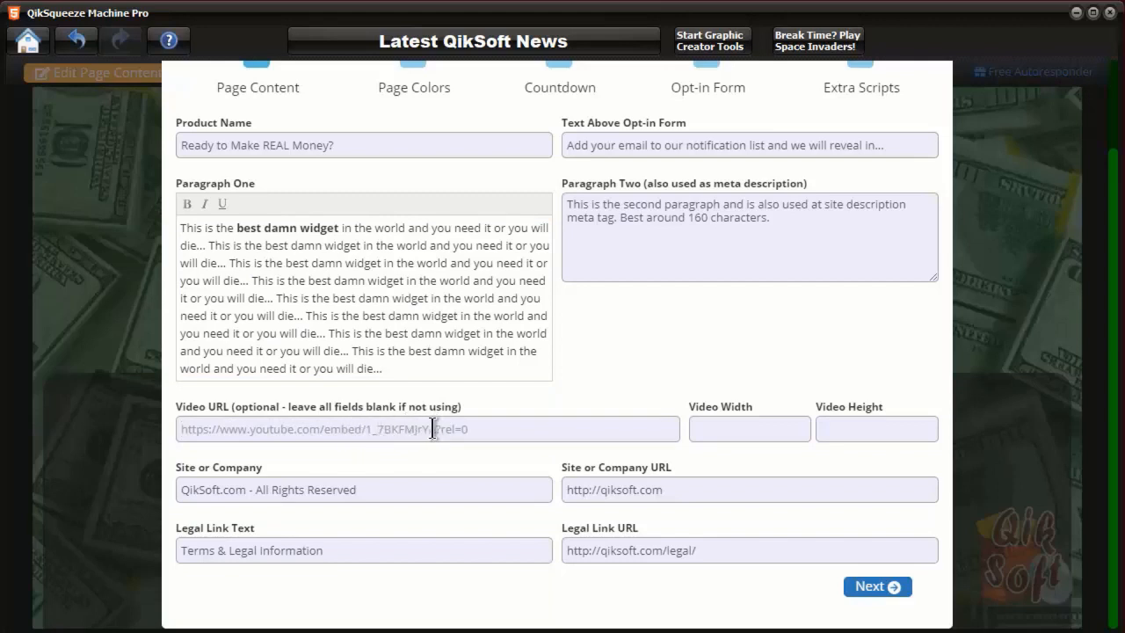
click(513, 428)
click(328, 428)
Set the paragraph text colour to #baba1b and advance to the Countdown step
click(889, 586)
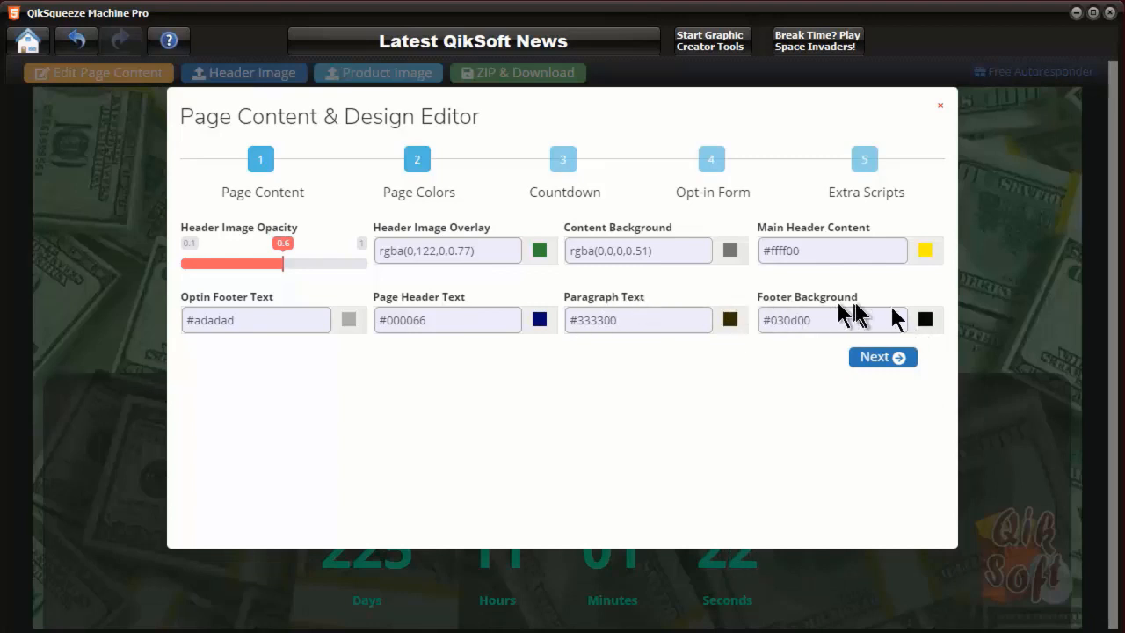
click(727, 322)
click(699, 360)
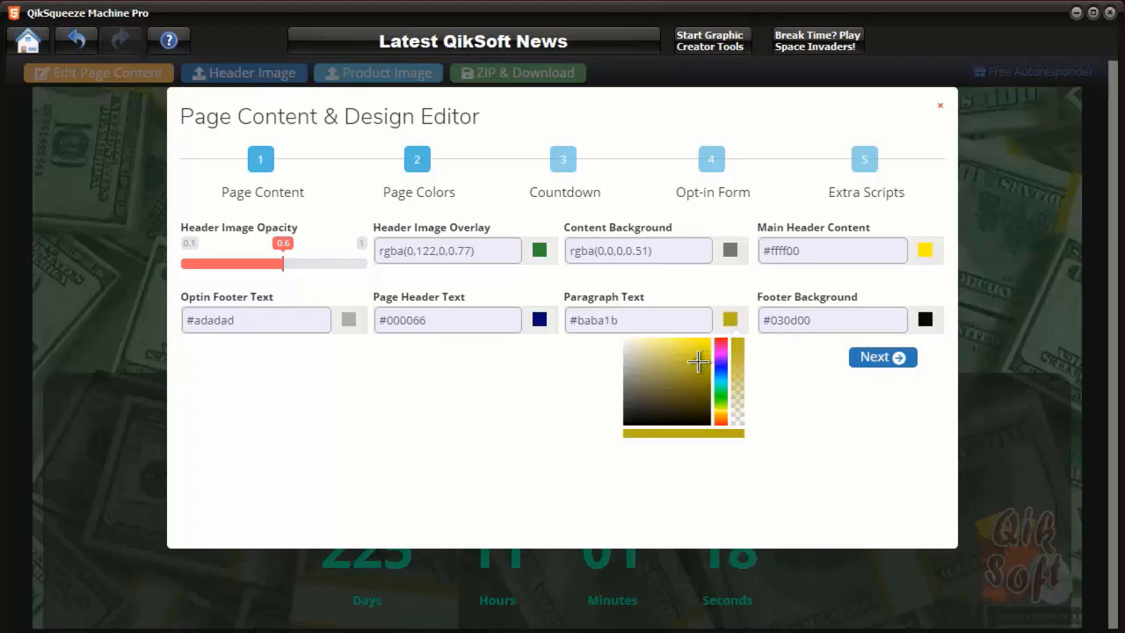
click(810, 390)
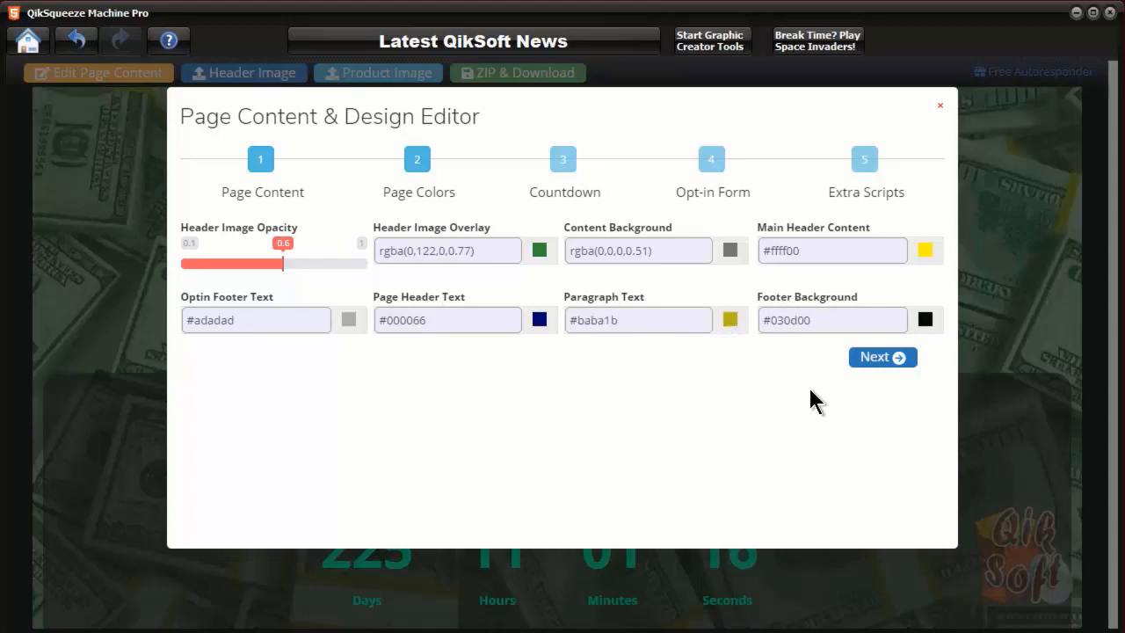
click(882, 358)
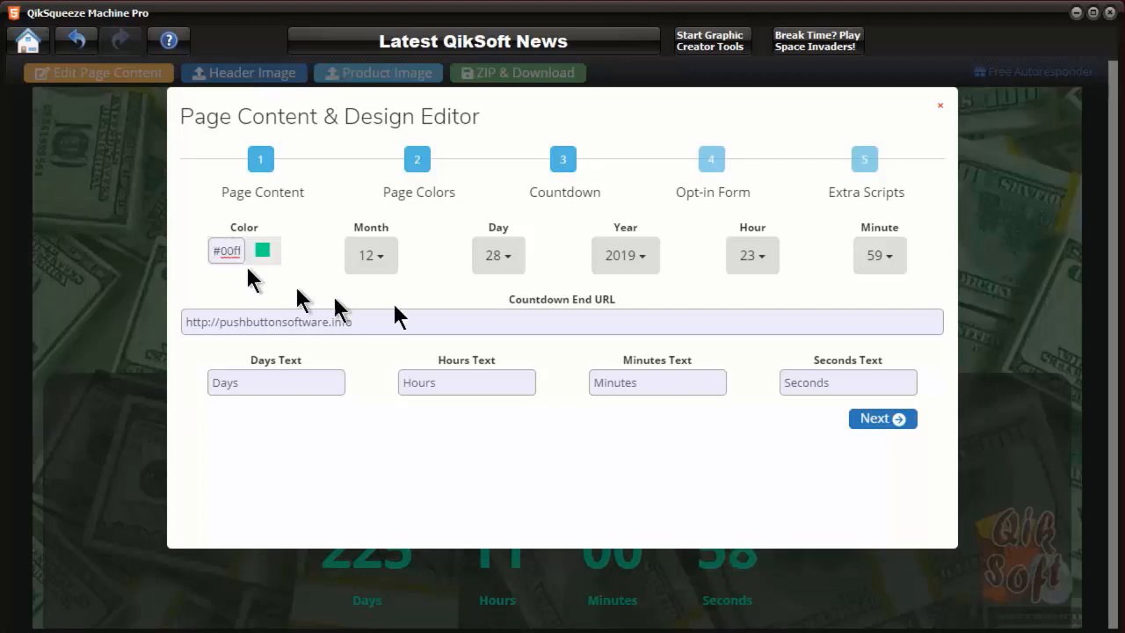
Set the countdown end date to month 6, day 26
click(383, 258)
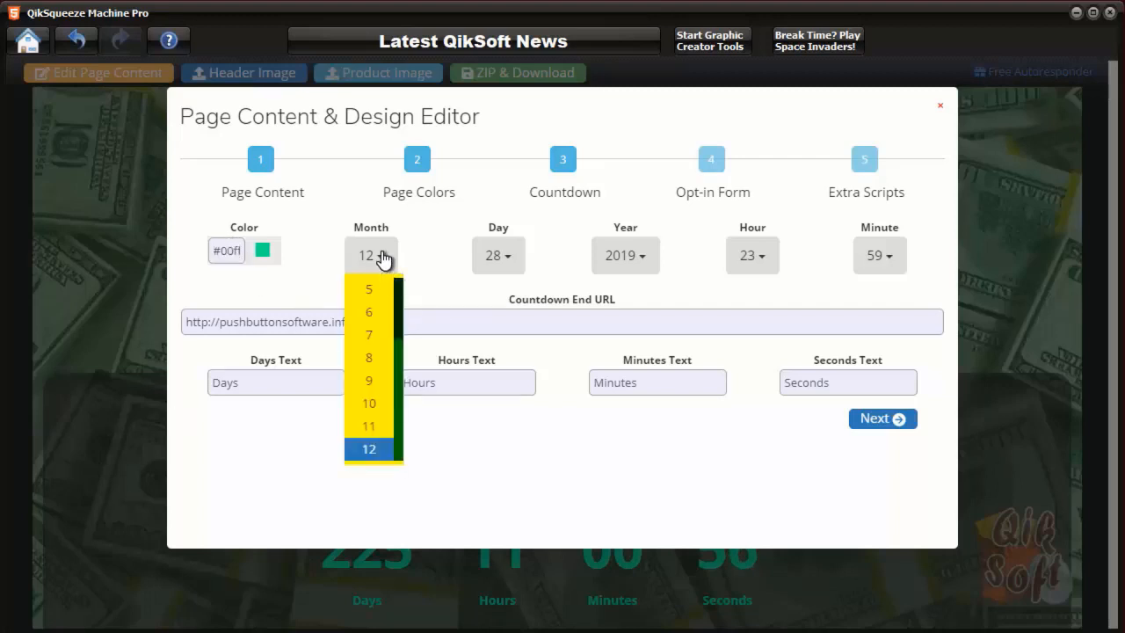
click(374, 313)
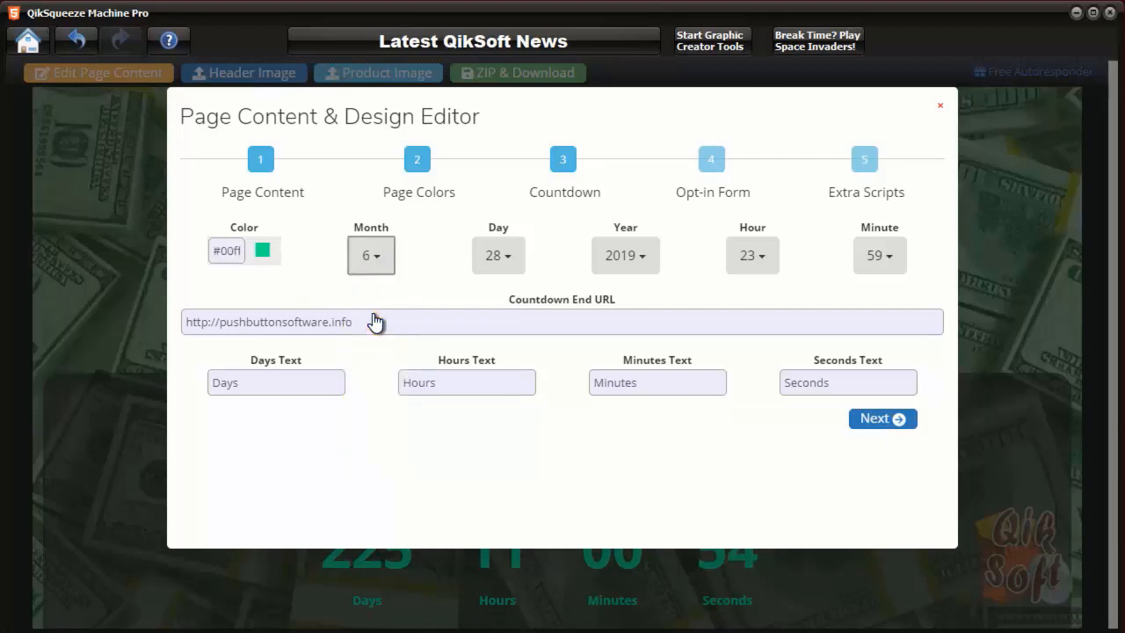
click(515, 257)
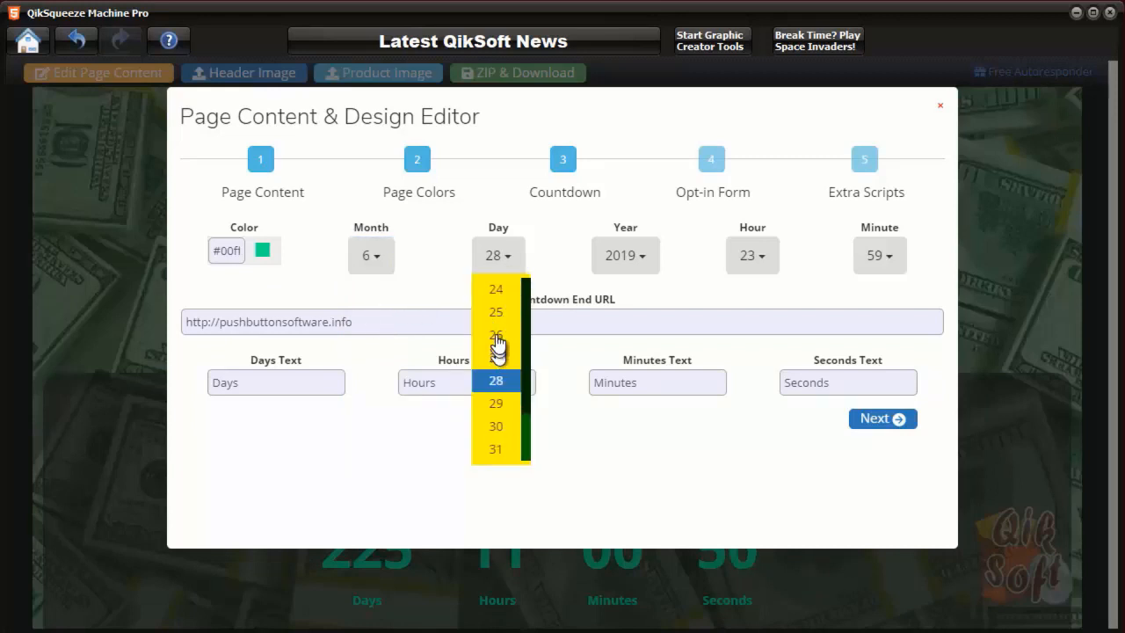
click(497, 338)
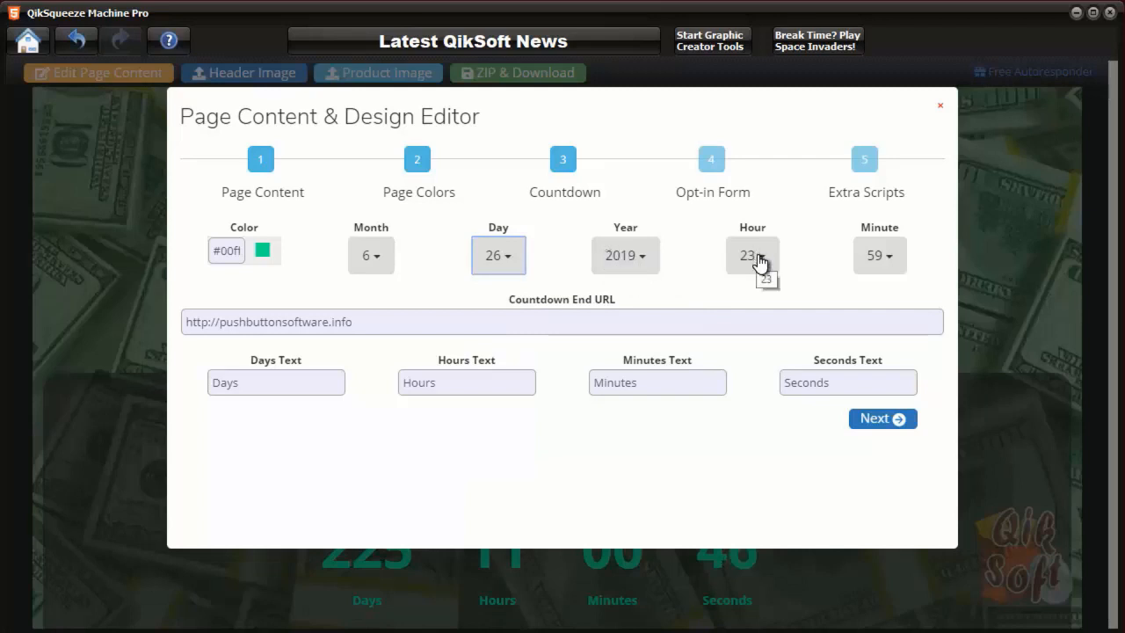
Set the countdown end time to 20:05 and check the Countdown End URL field
click(759, 262)
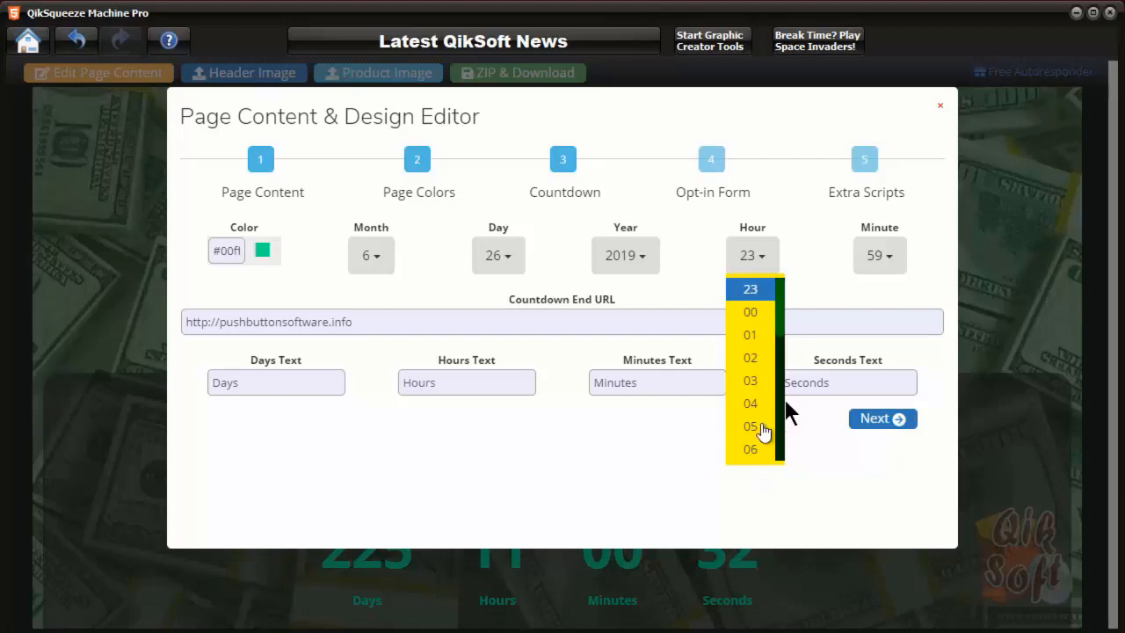
drag(783, 313, 774, 392)
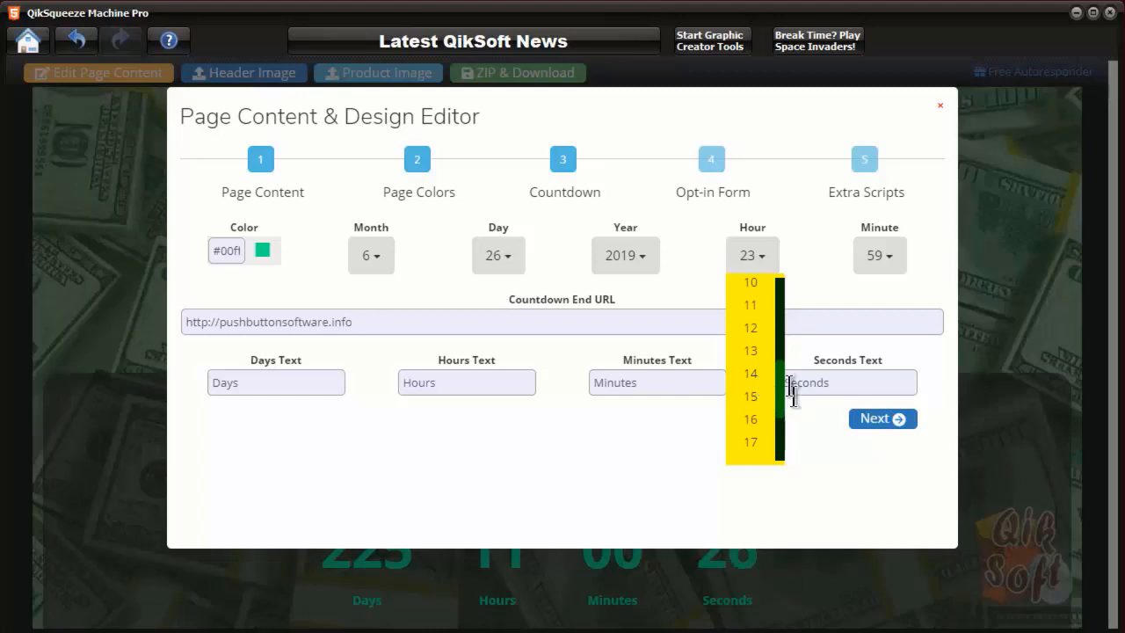
drag(779, 381, 784, 420)
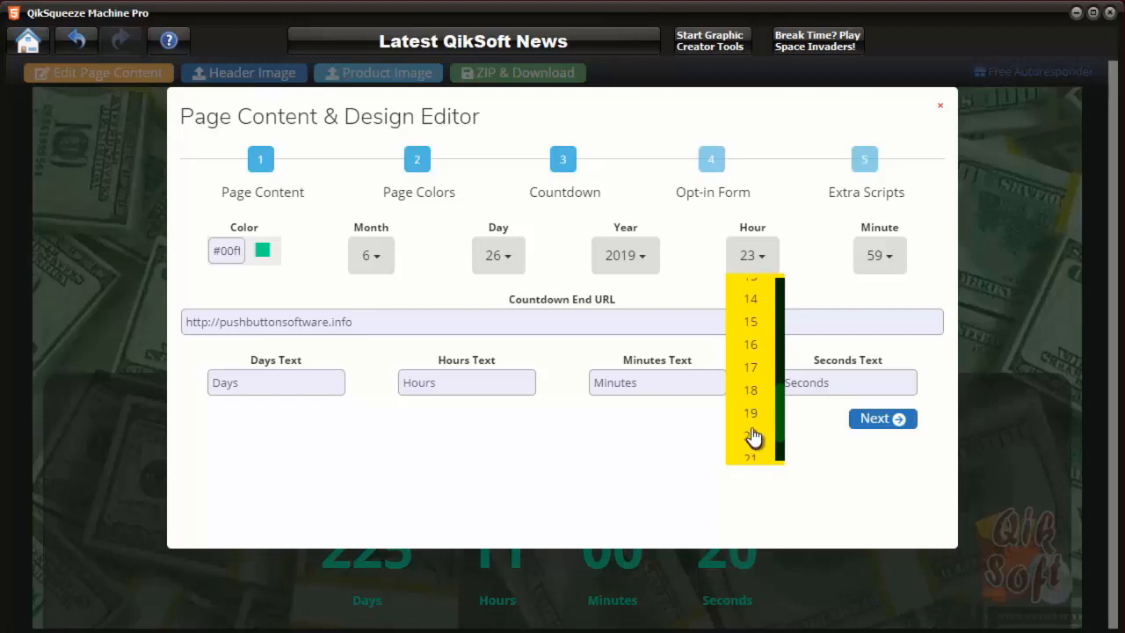
click(751, 437)
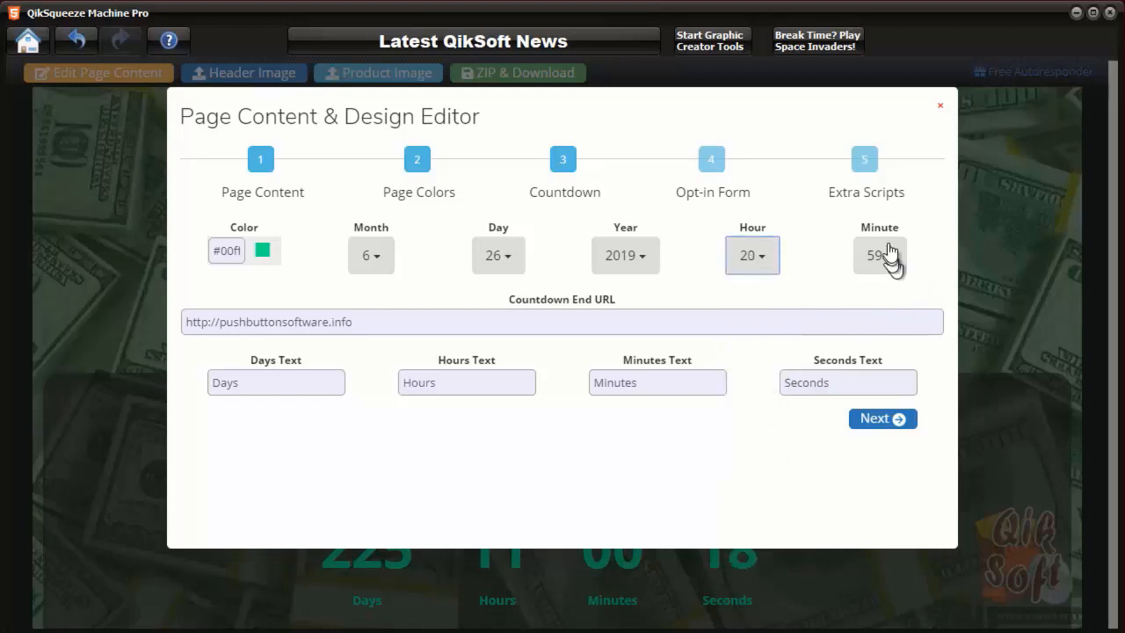
click(884, 259)
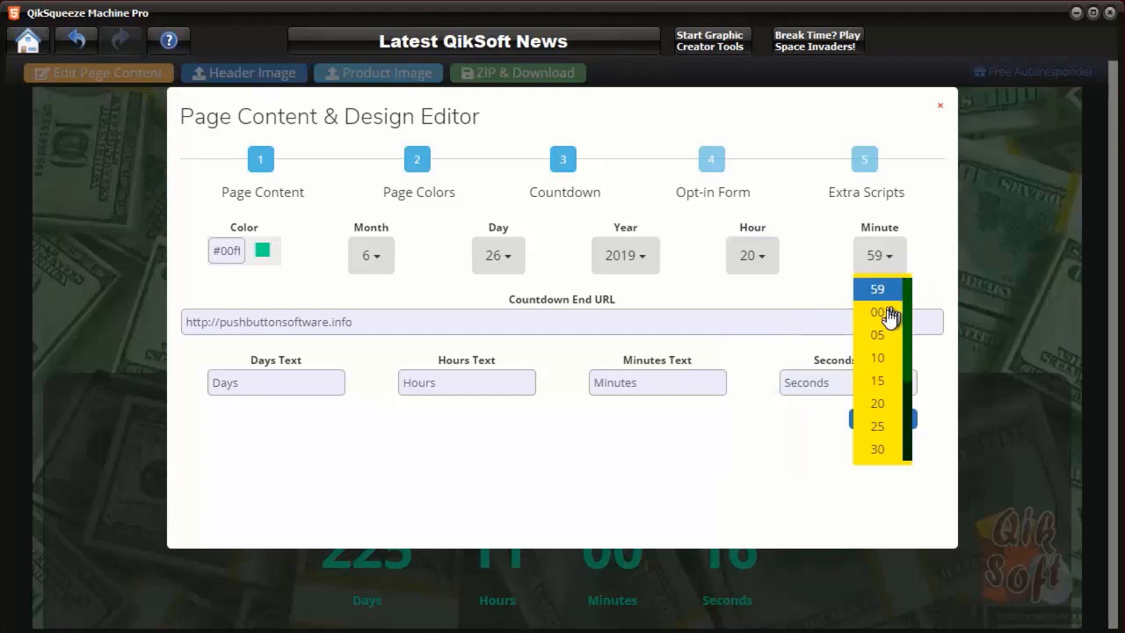
click(883, 336)
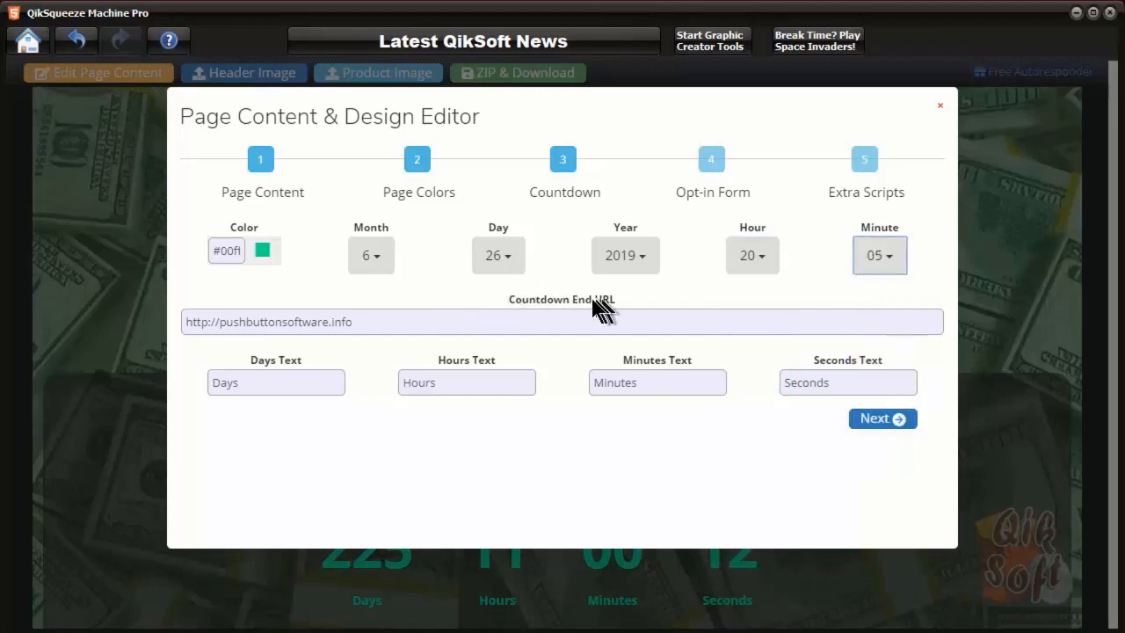
click(440, 321)
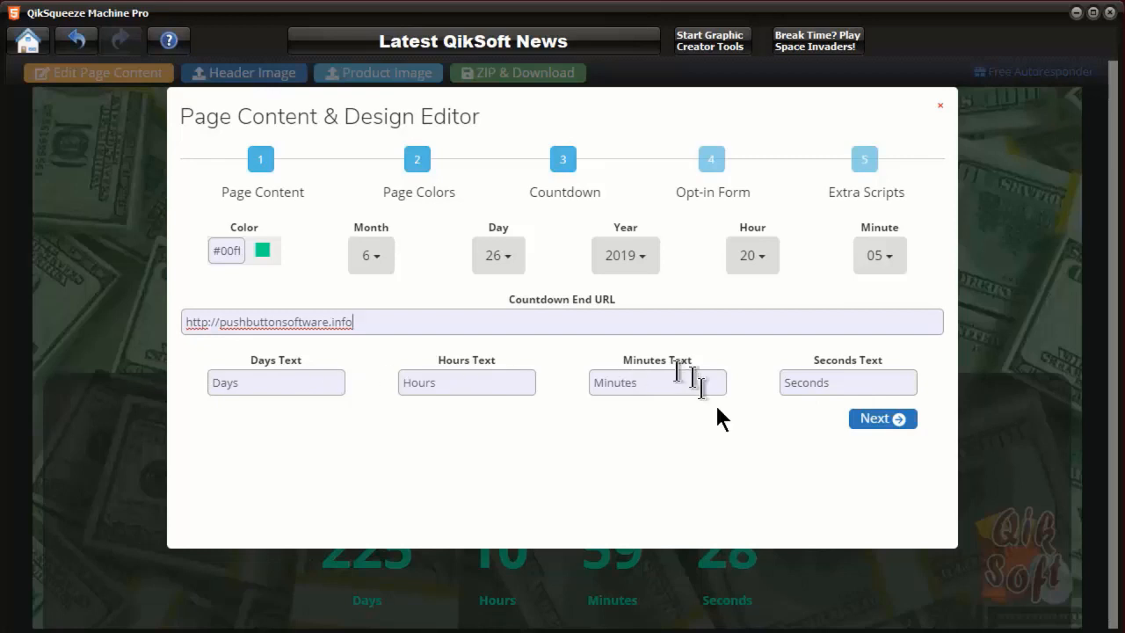
Keep the opt-in form and empty extra scripts as they are, then apply all edits with Update
click(896, 419)
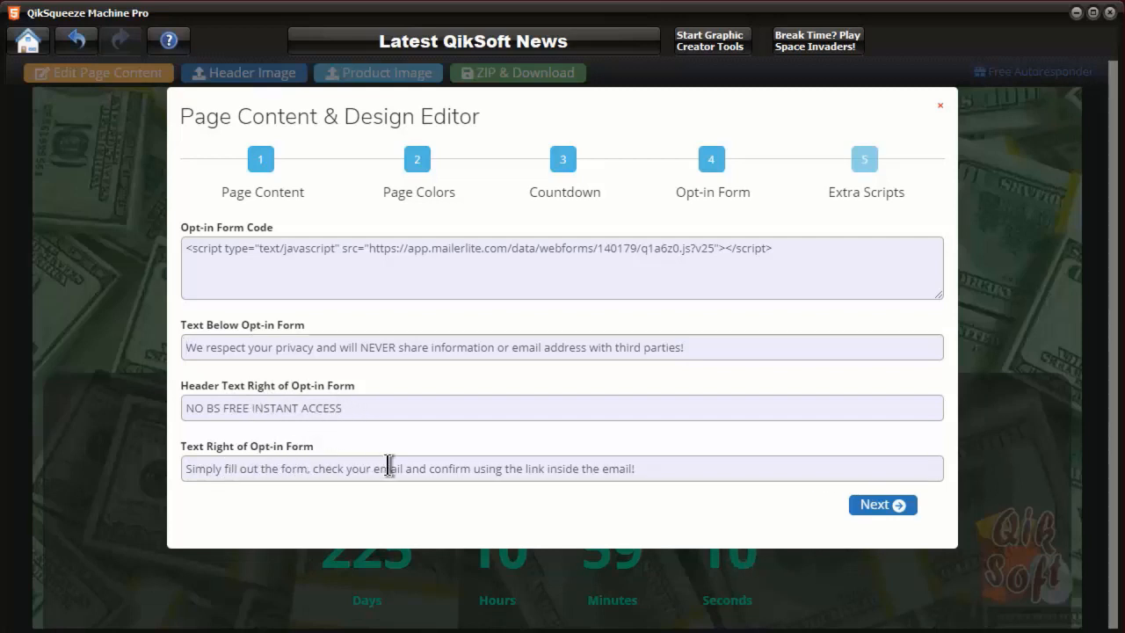
click(881, 504)
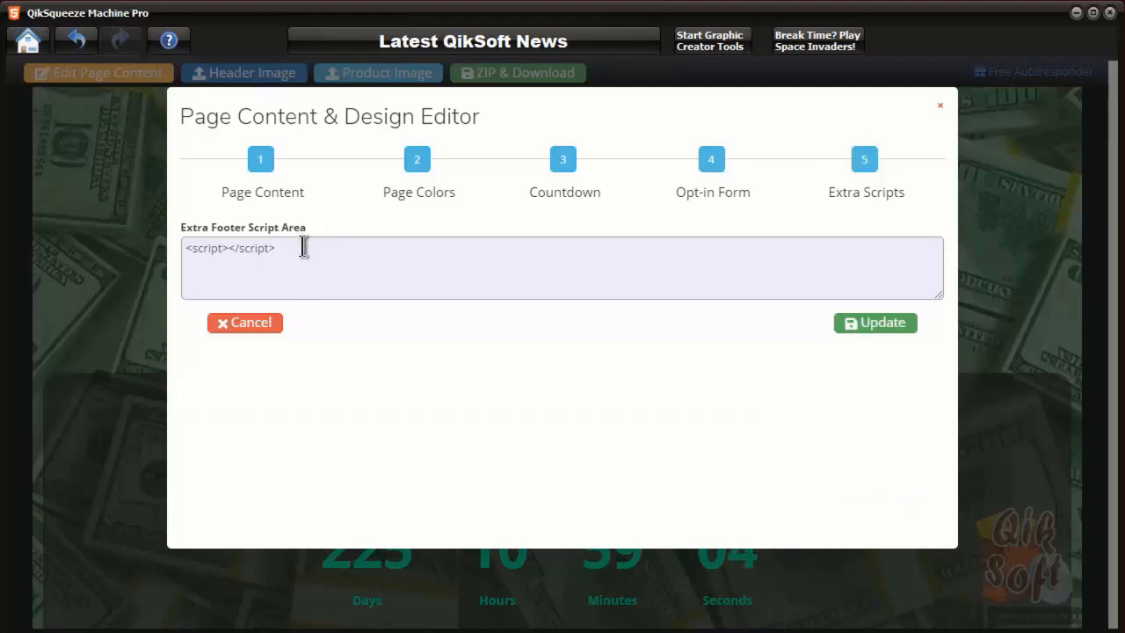
click(904, 327)
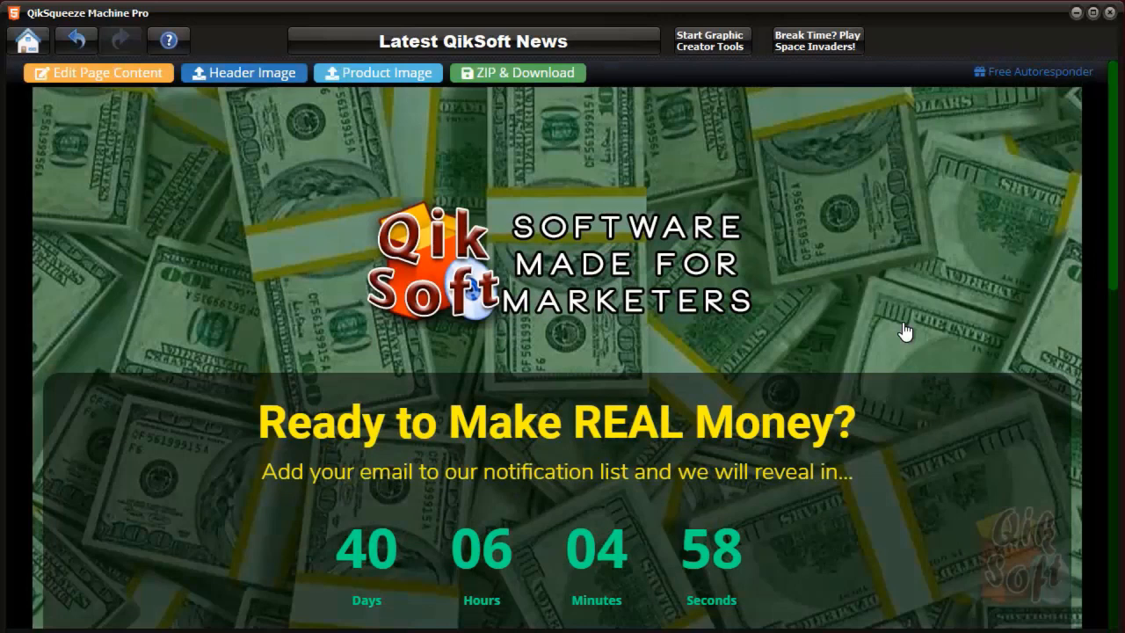
scroll(904, 327, down, 10)
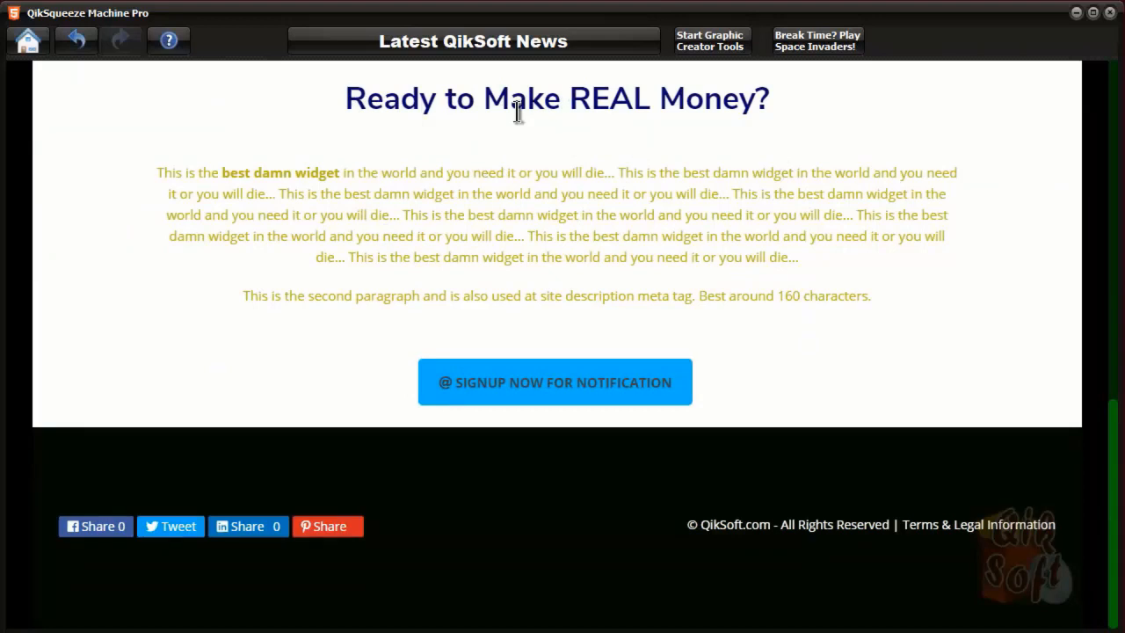
click(582, 391)
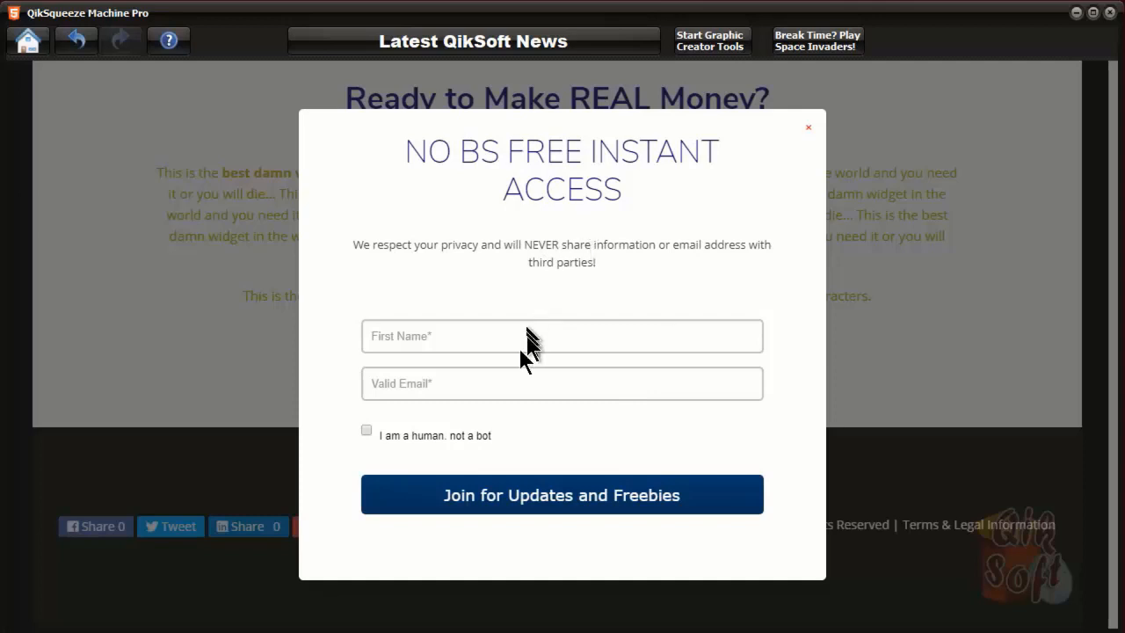
click(808, 128)
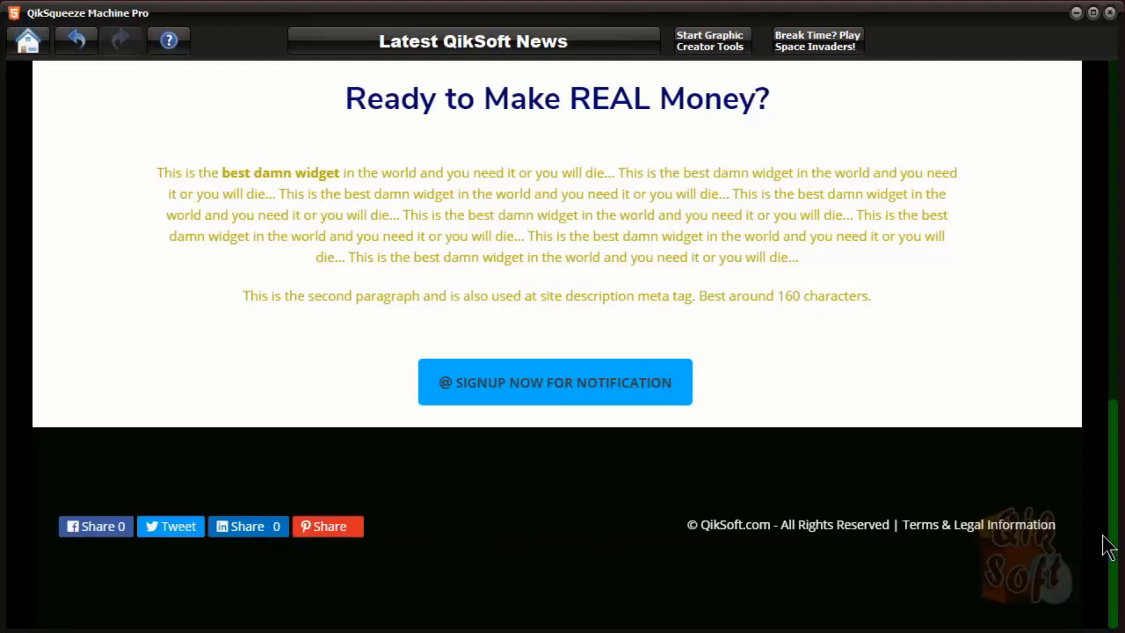
scroll(1106, 540, up, 10)
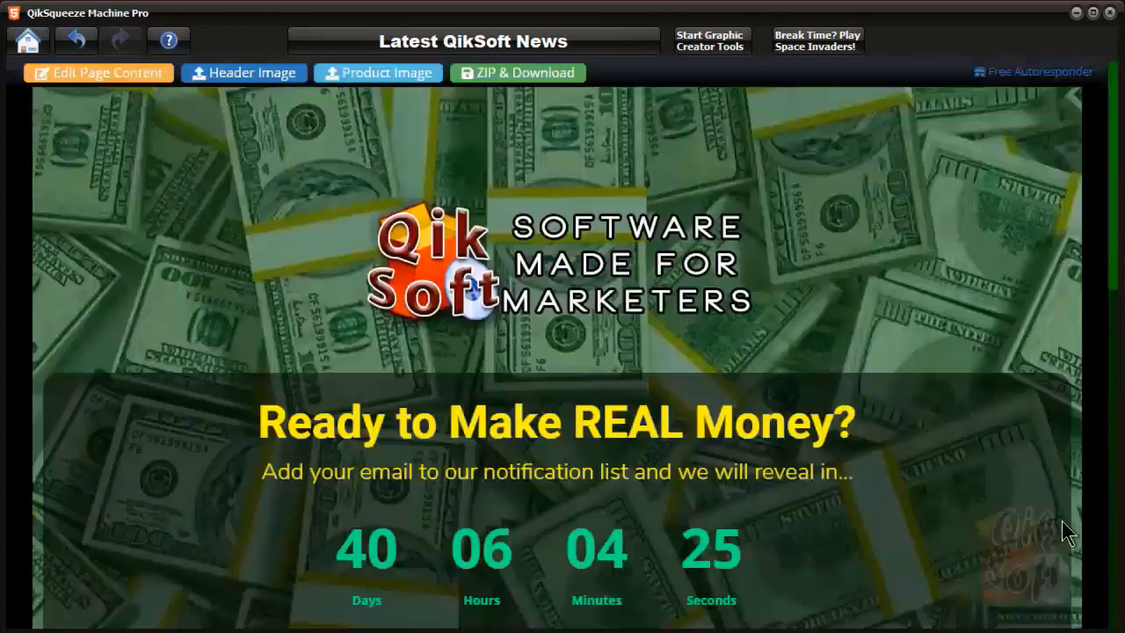
Start a Fake Counter Squeeze page from Home and download its template contents
click(36, 44)
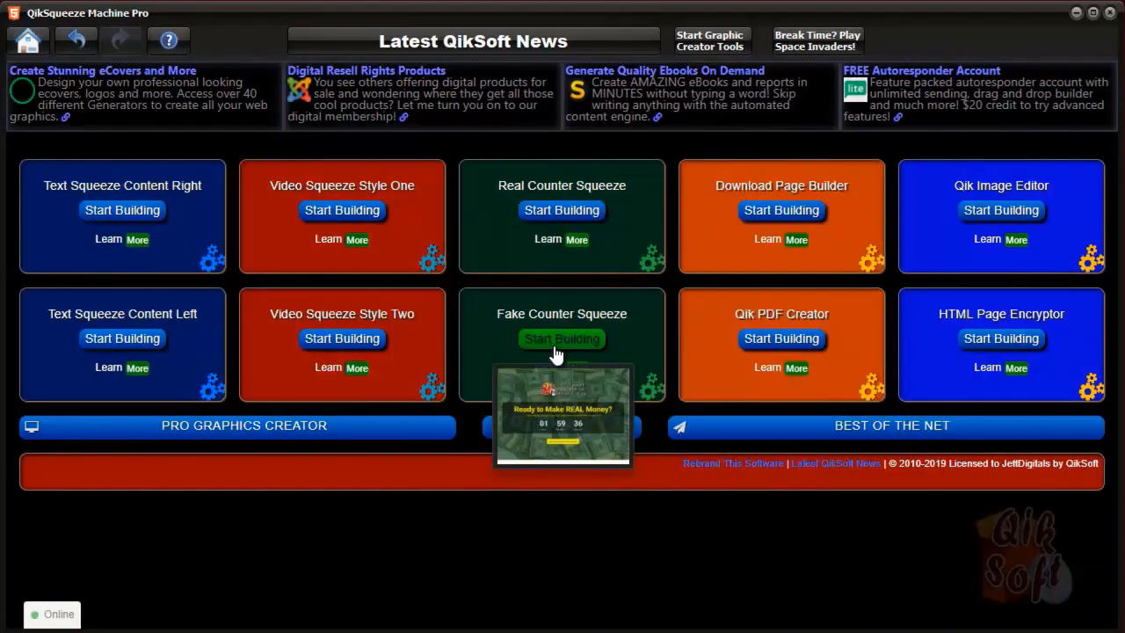
click(560, 338)
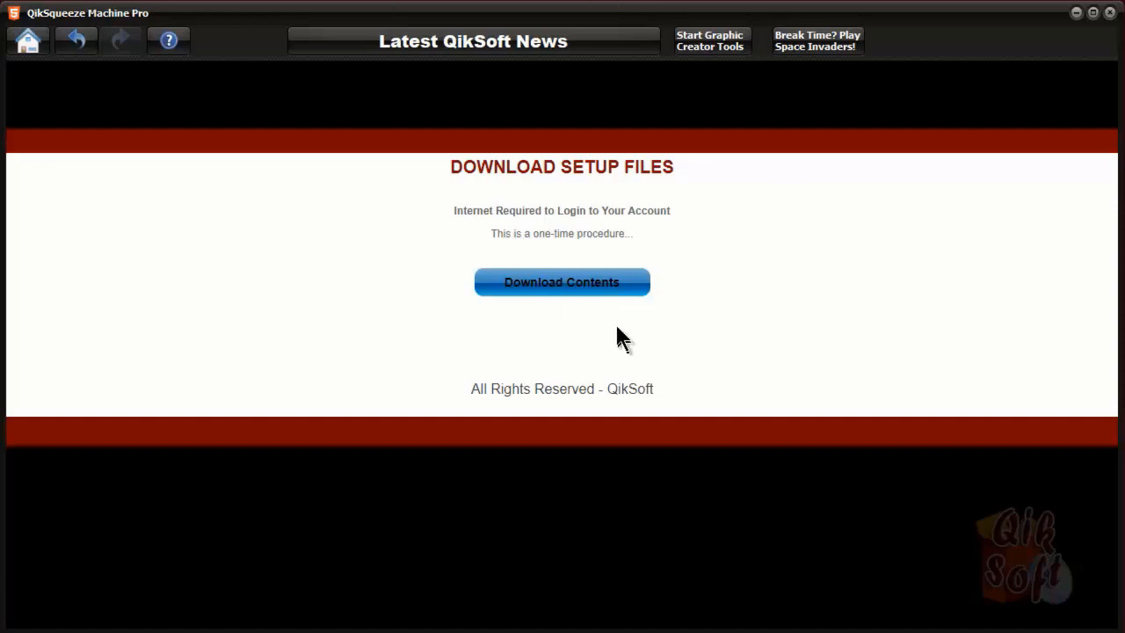
click(582, 282)
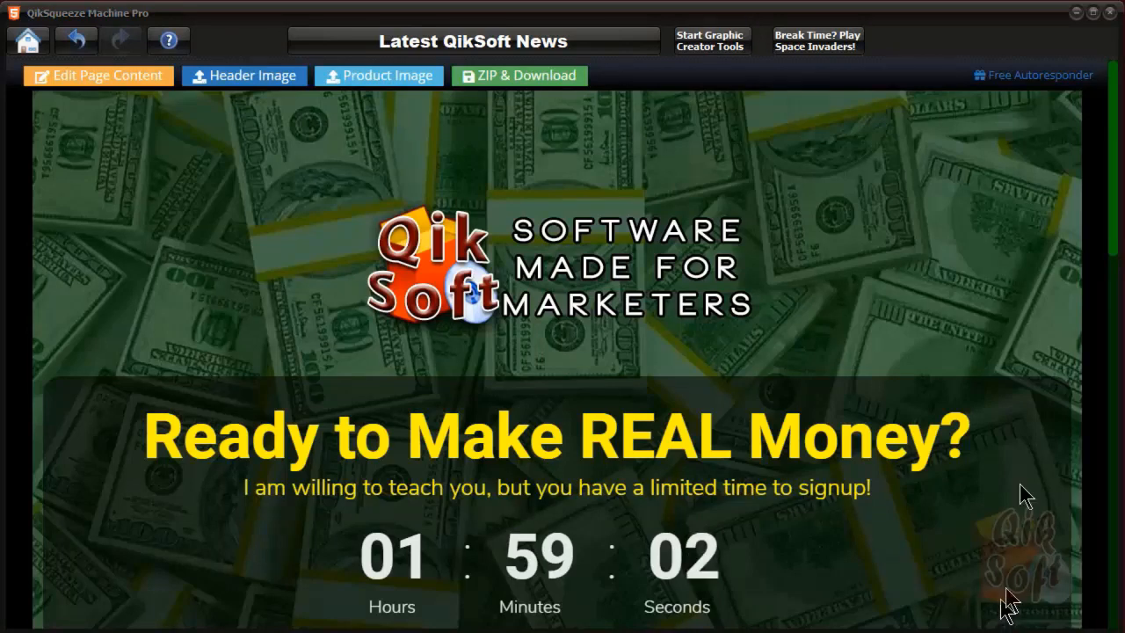
Scroll through the Fake Counter Squeeze preview, then return to the Home dashboard
scroll(745, 290, down, 3)
scroll(745, 294, up, 3)
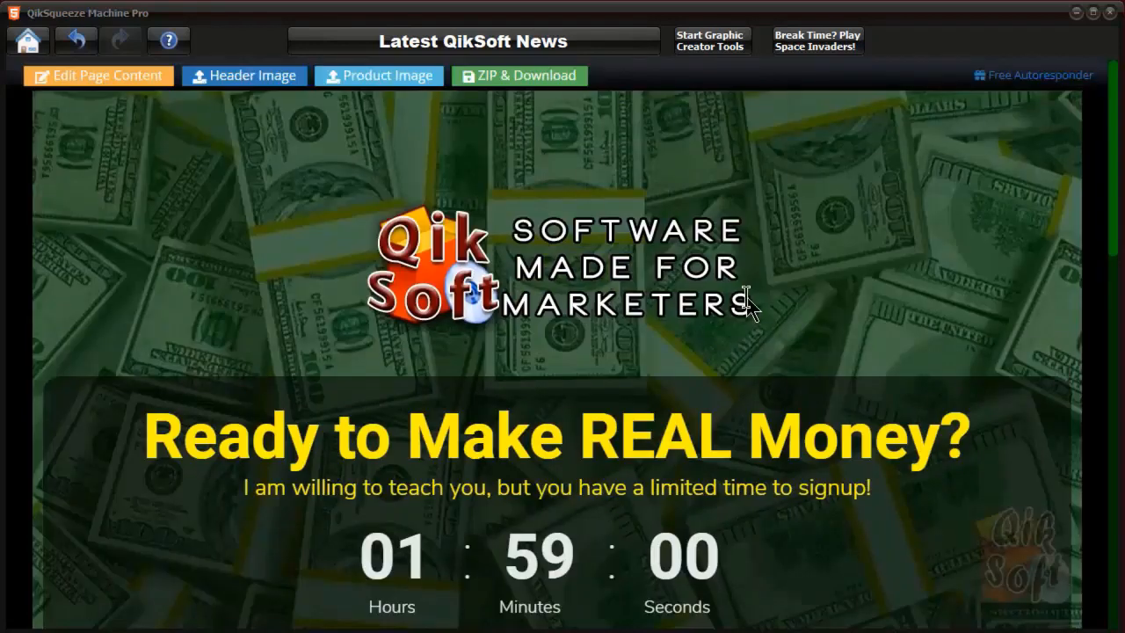
scroll(746, 296, down, 3)
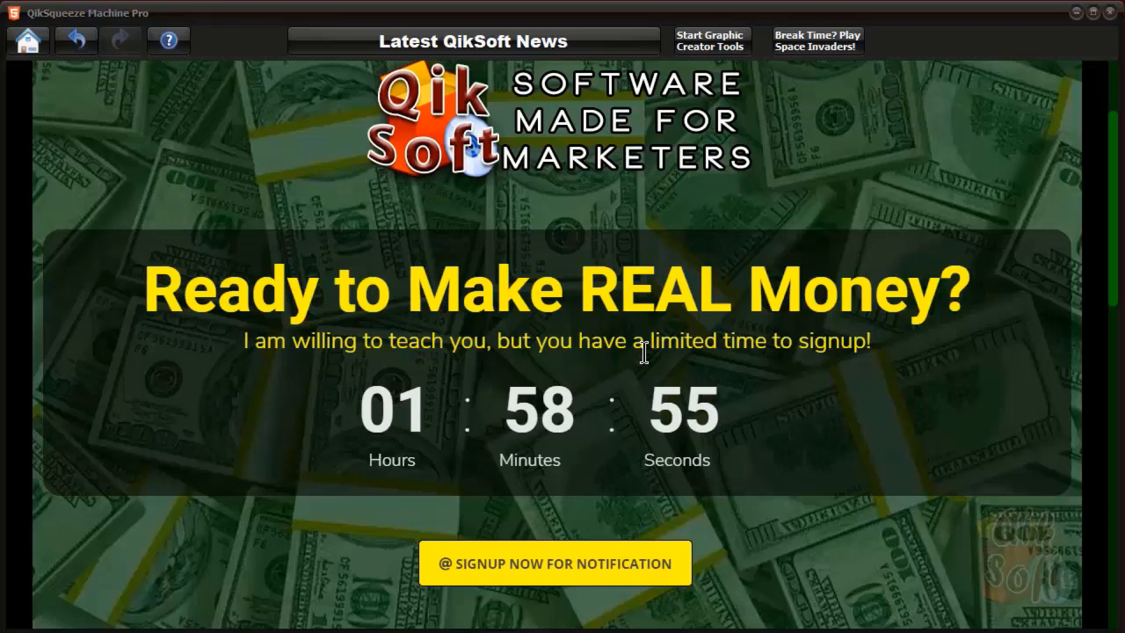
scroll(644, 351, down, 9)
scroll(644, 351, up, 6)
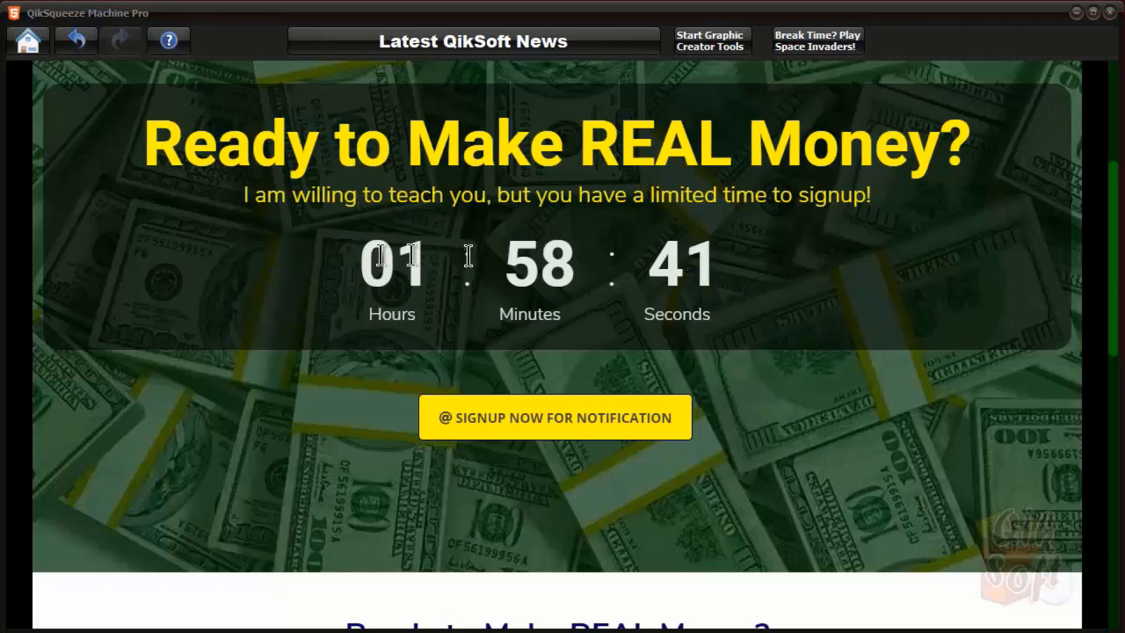
scroll(750, 313, down, 7)
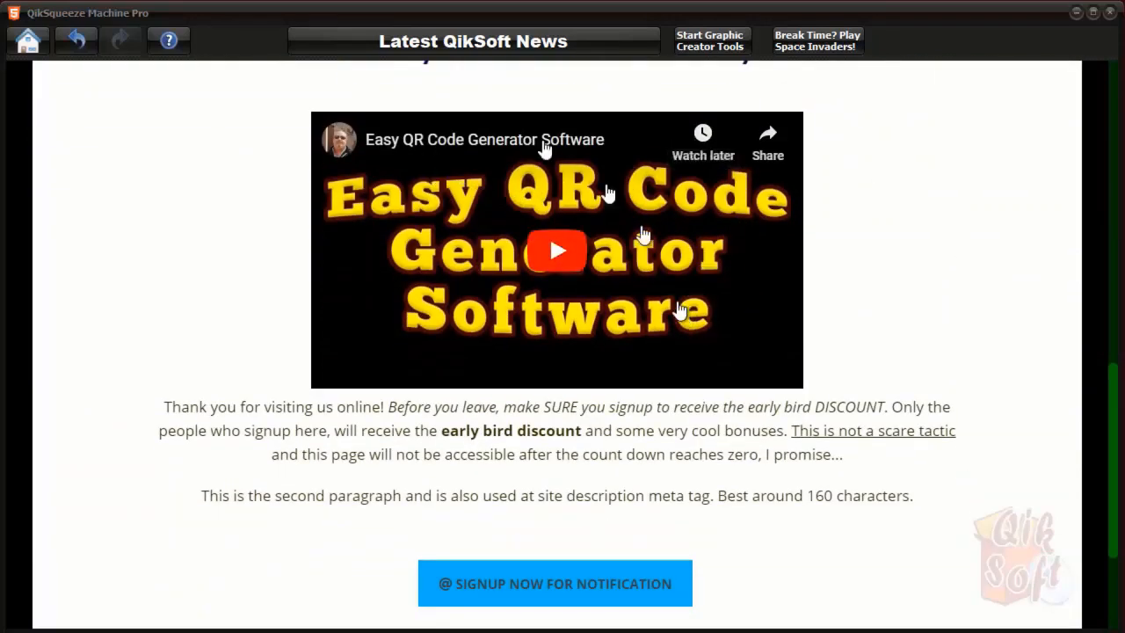
scroll(938, 361, up, 3)
scroll(938, 360, down, 5)
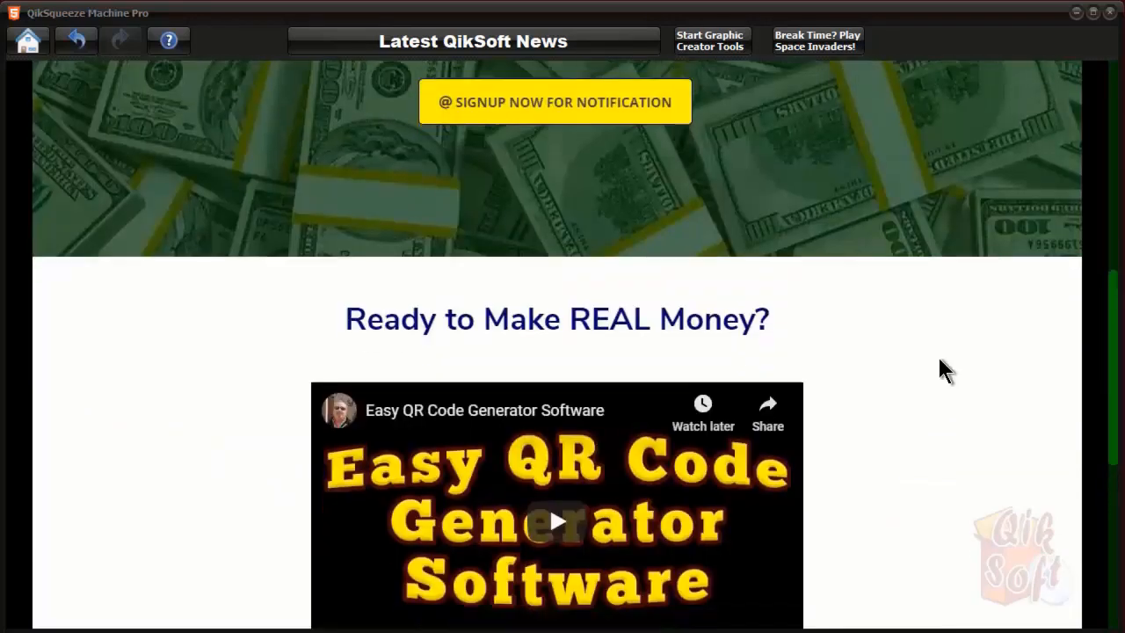
scroll(938, 359, up, 5)
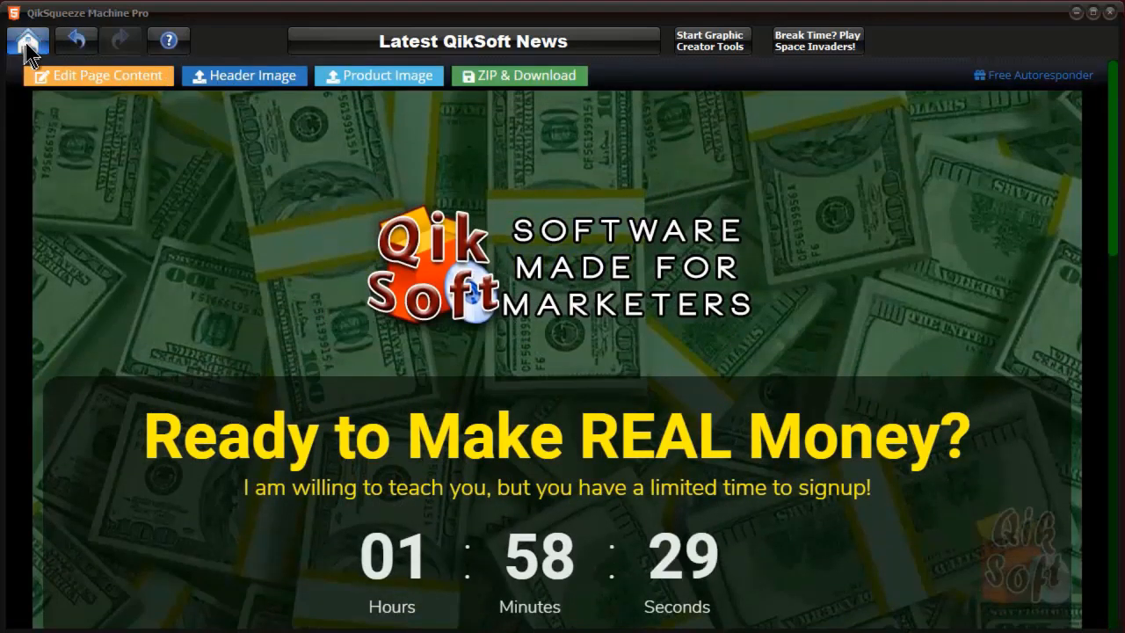
click(28, 44)
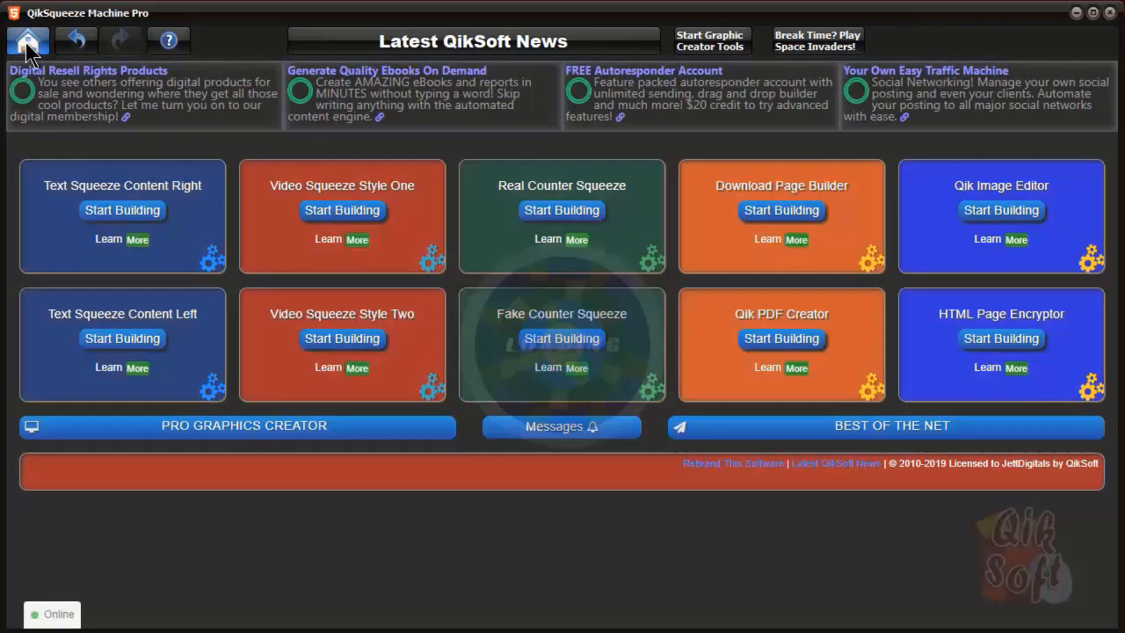
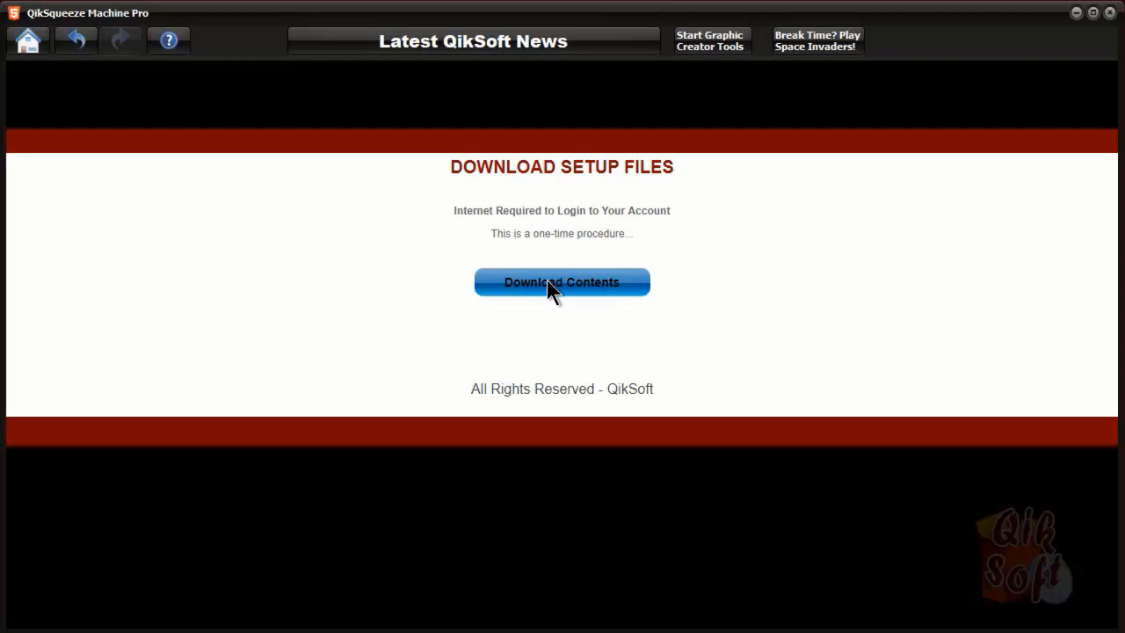
Run the one-time setup download and open the QikSoft Downloads thank-you page template
click(547, 281)
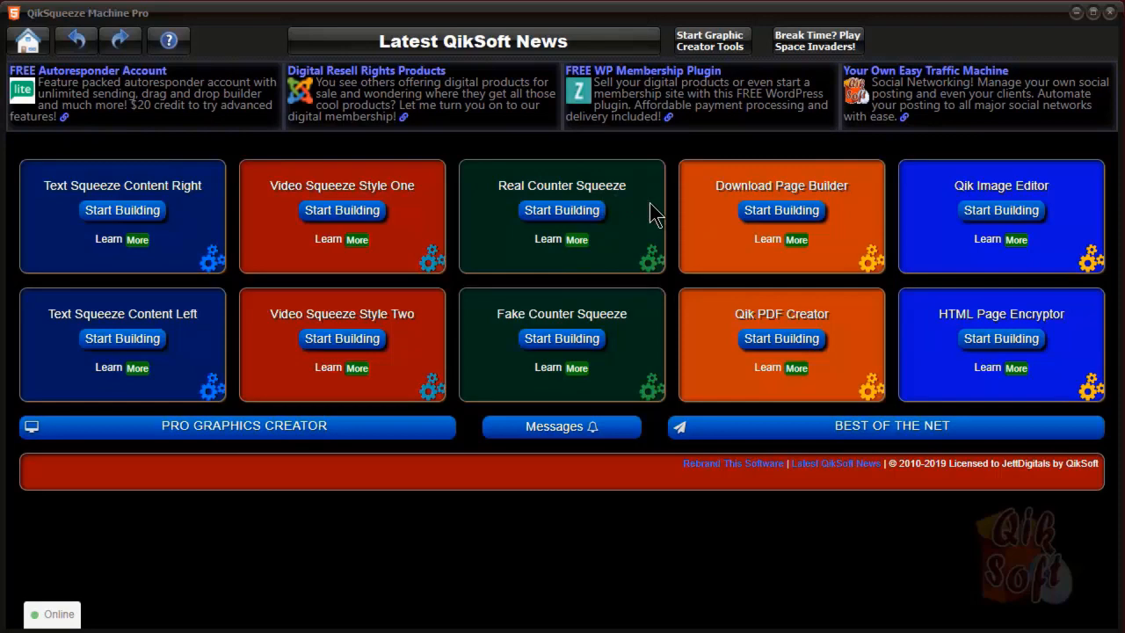
click(784, 214)
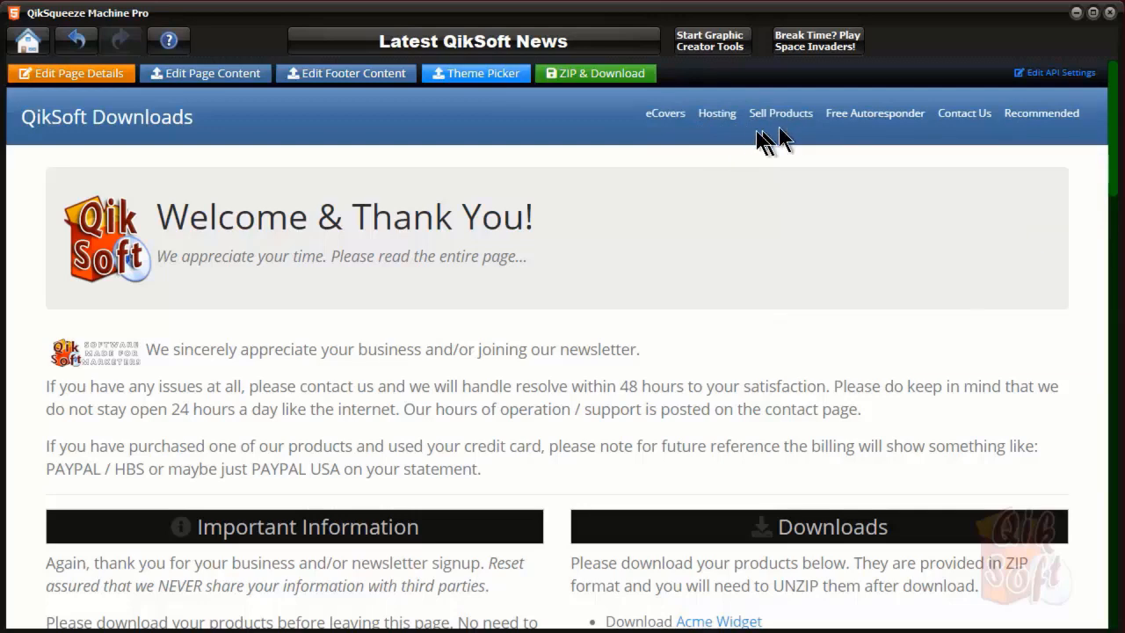
scroll(598, 290, down, 5)
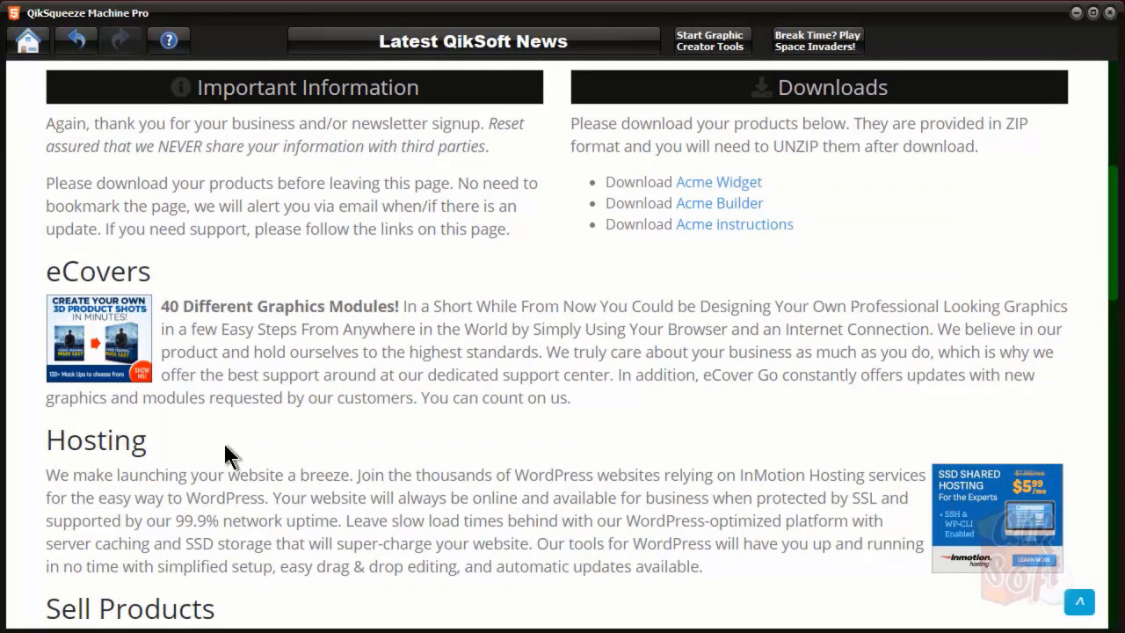
scroll(225, 444, down, 3)
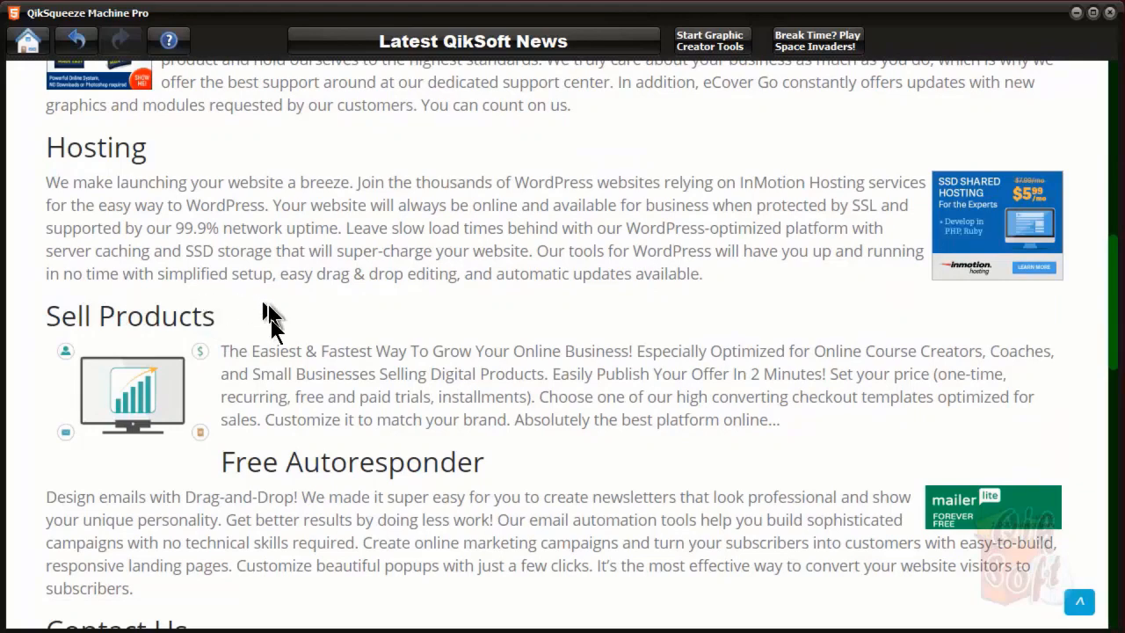
Scroll through the template's Acme downloads, eCovers, Hosting and Autoresponder sections and back to the top
scroll(304, 244, up, 1)
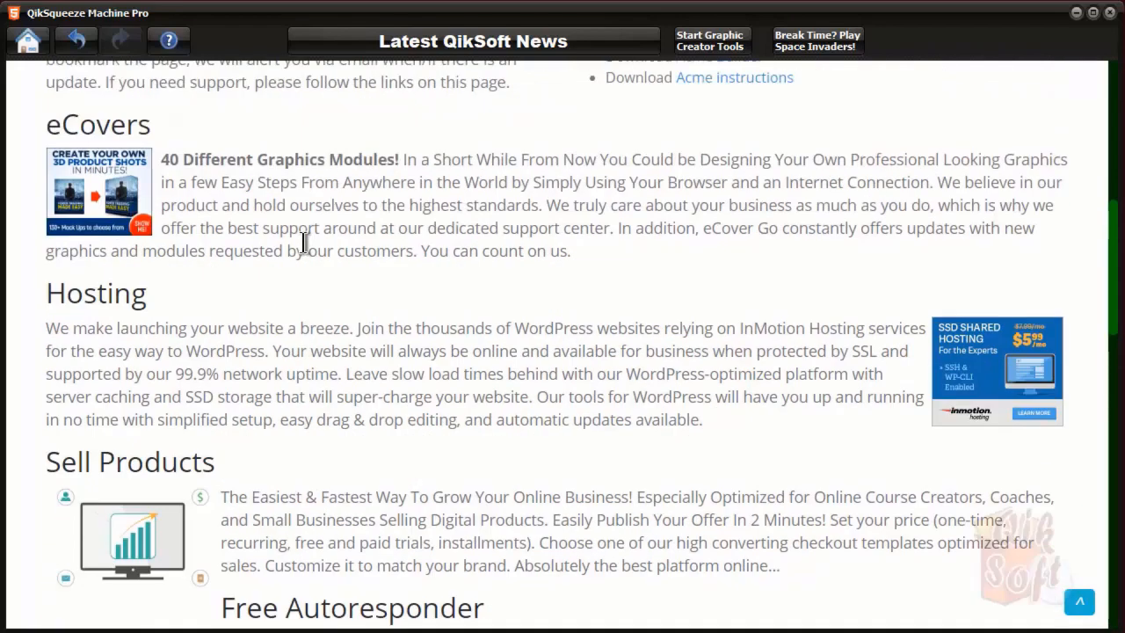
scroll(304, 243, down, 1)
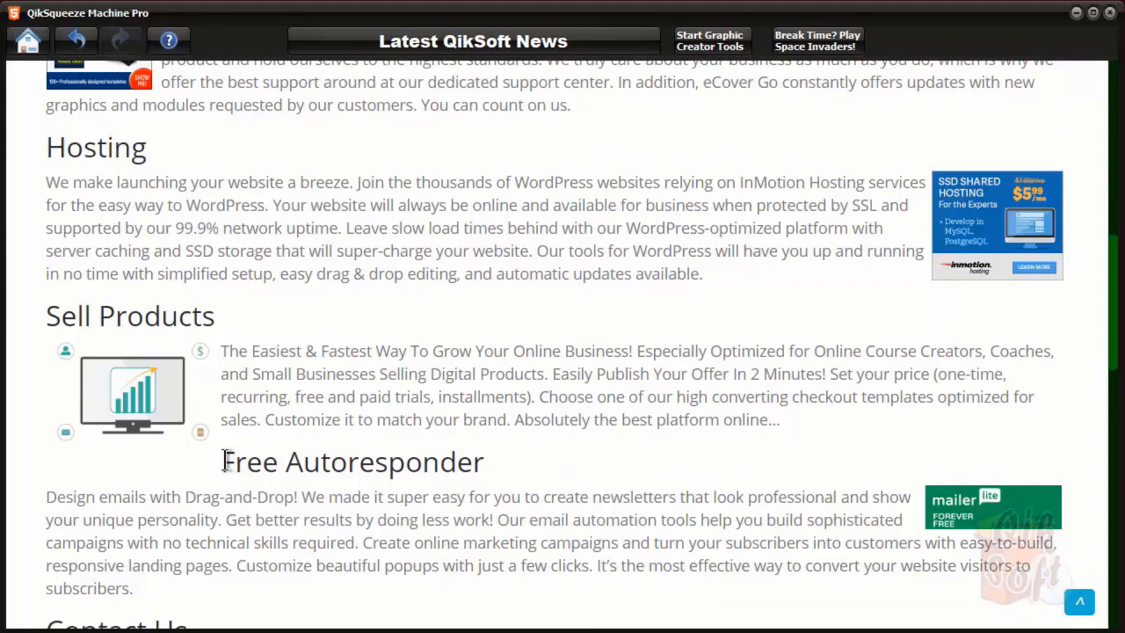
scroll(676, 312, down, 3)
scroll(676, 312, down, 4)
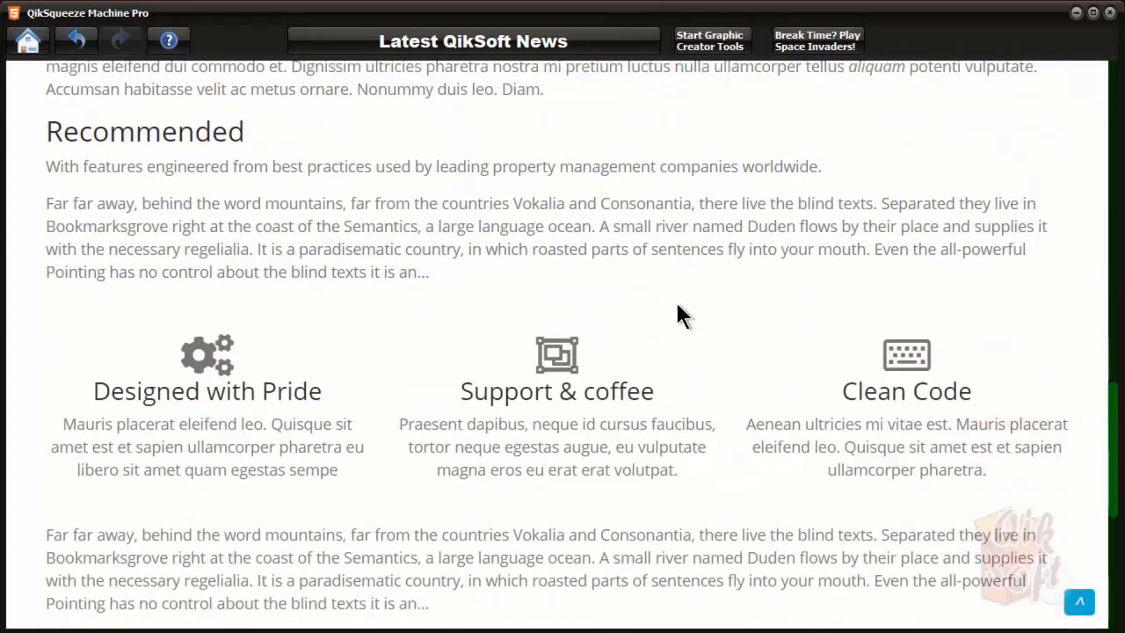
scroll(675, 299, up, 1)
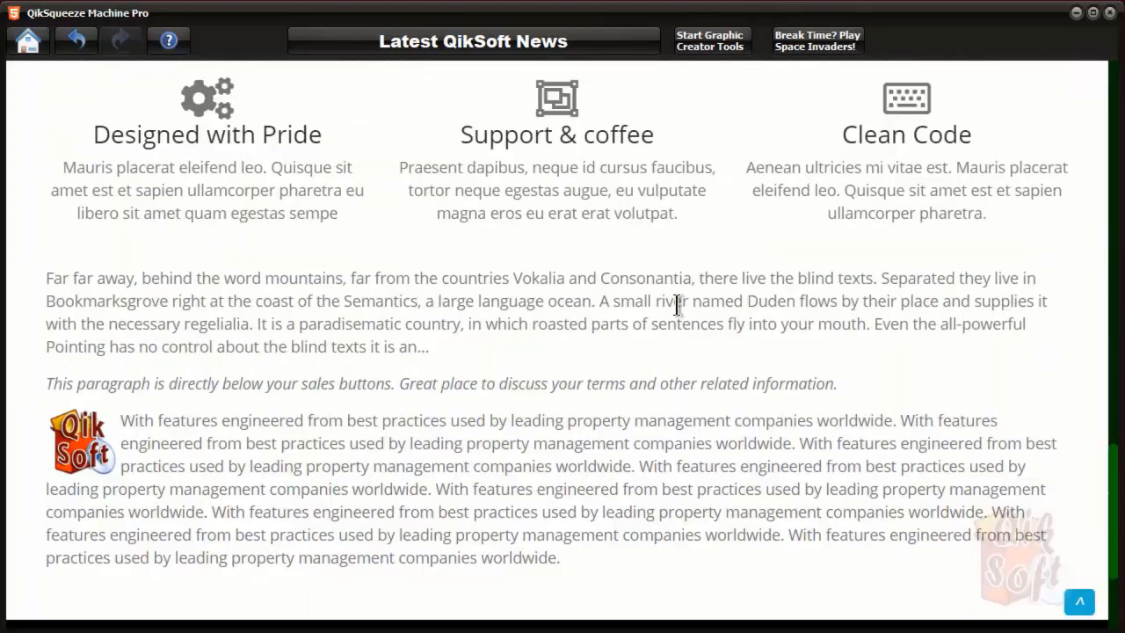
scroll(677, 303, down, 2)
scroll(677, 304, up, 3)
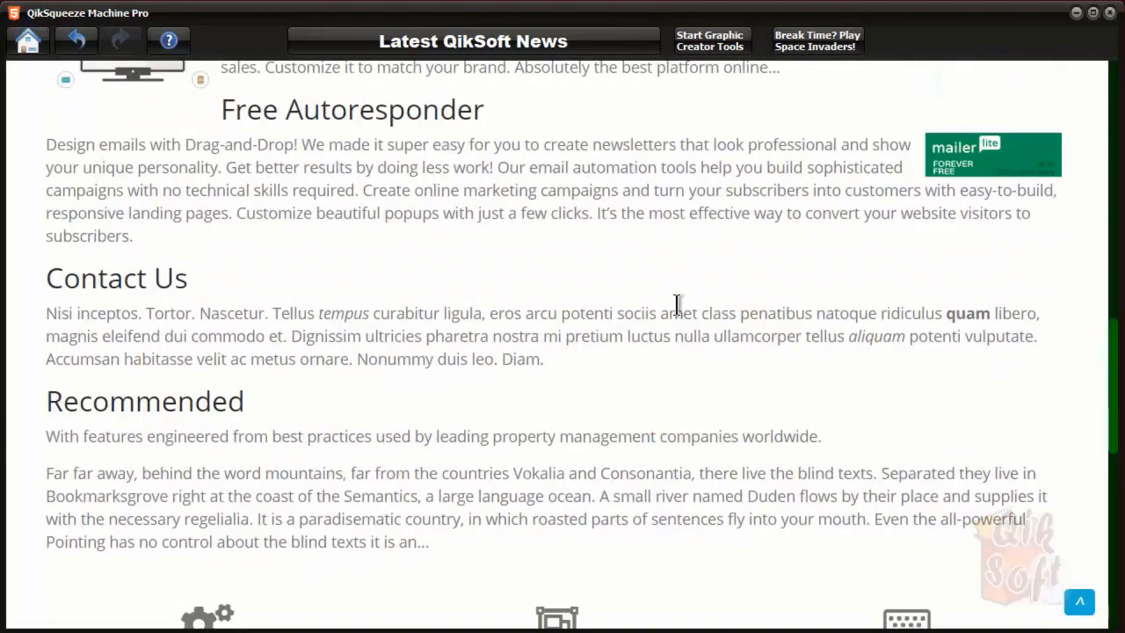
scroll(677, 303, up, 10)
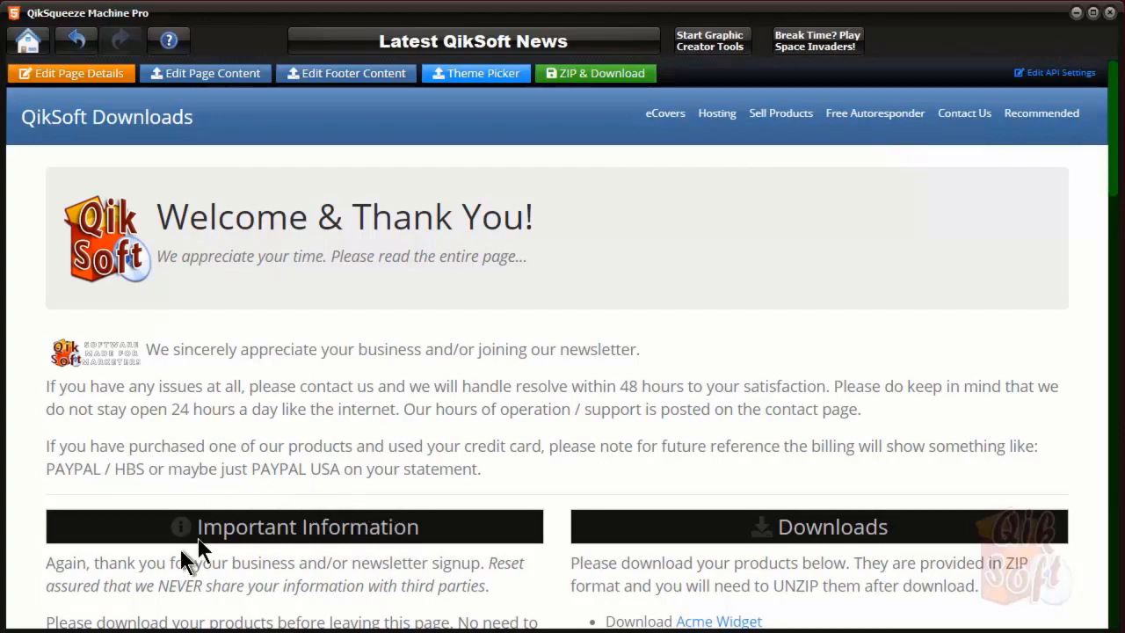
scroll(144, 402, down, 5)
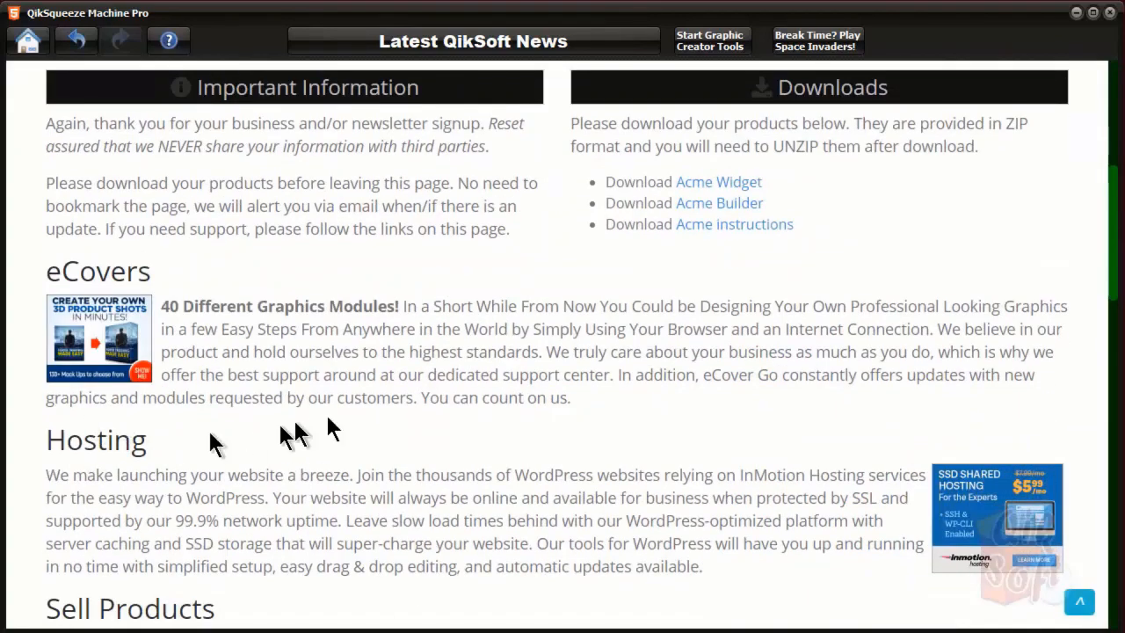
scroll(328, 420, up, 5)
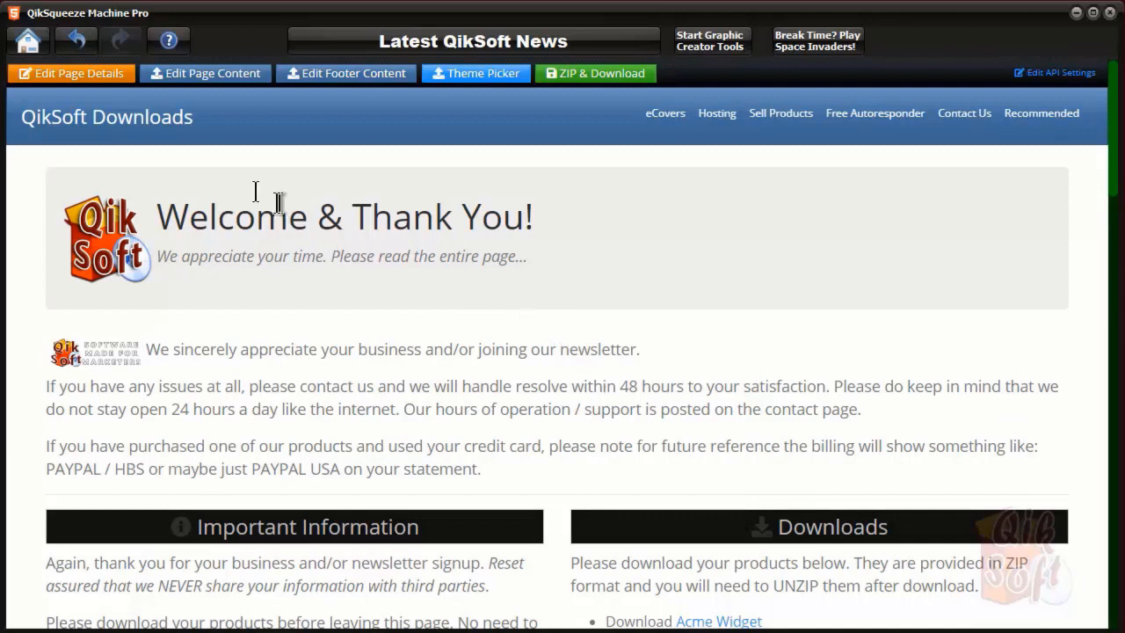
click(87, 78)
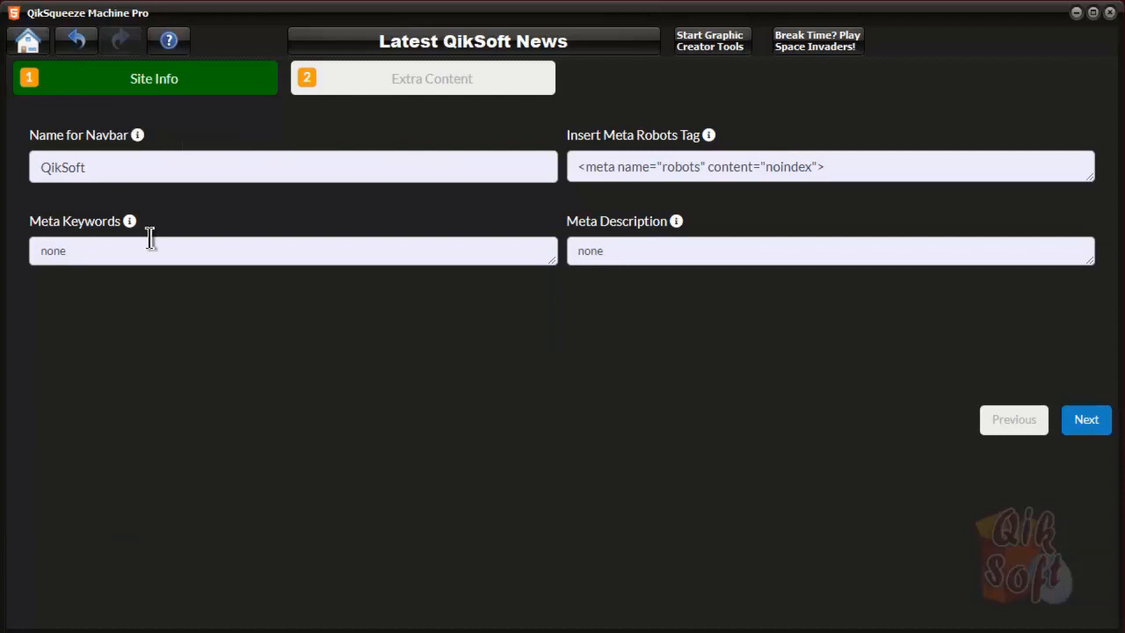
mouse_move(130, 148)
mouse_move(710, 134)
mouse_move(127, 220)
click(1092, 426)
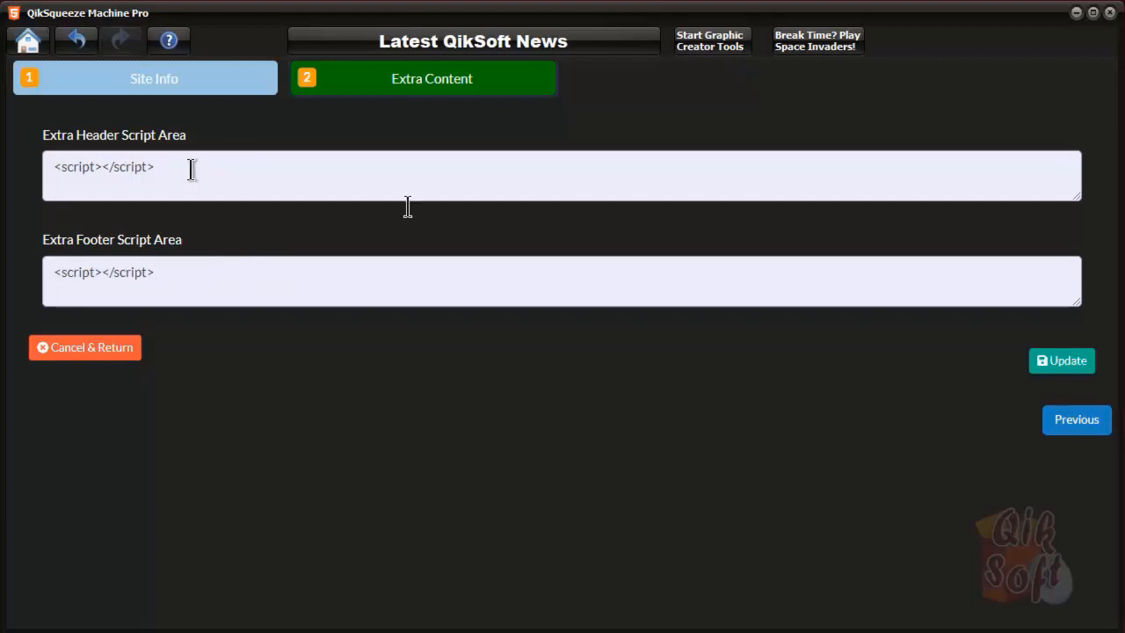
click(87, 351)
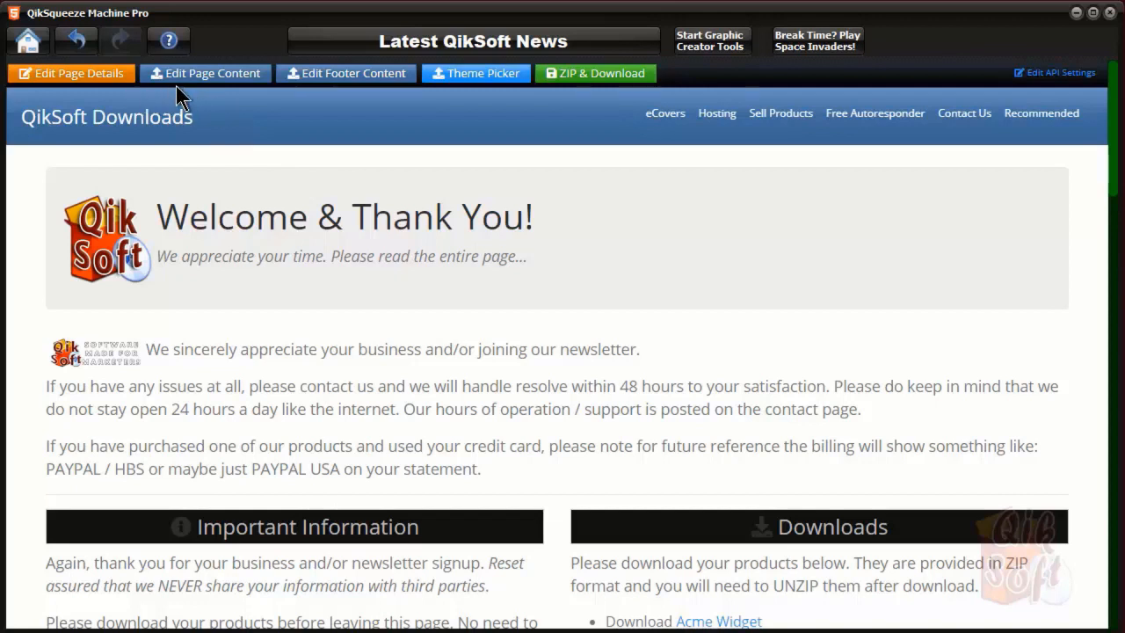
click(1051, 76)
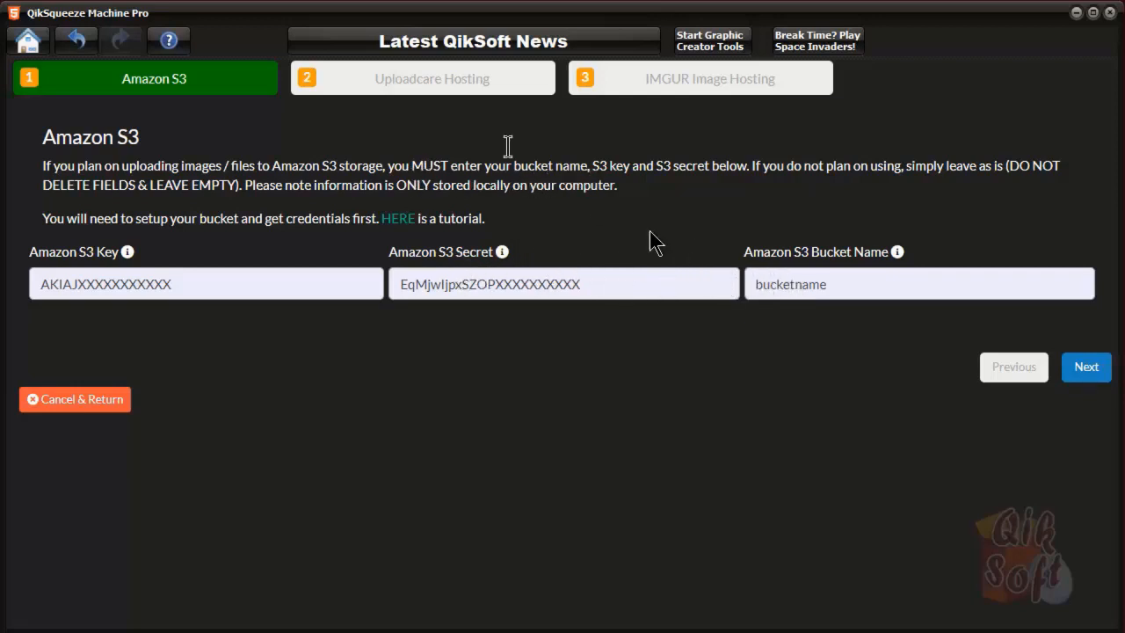
click(1086, 369)
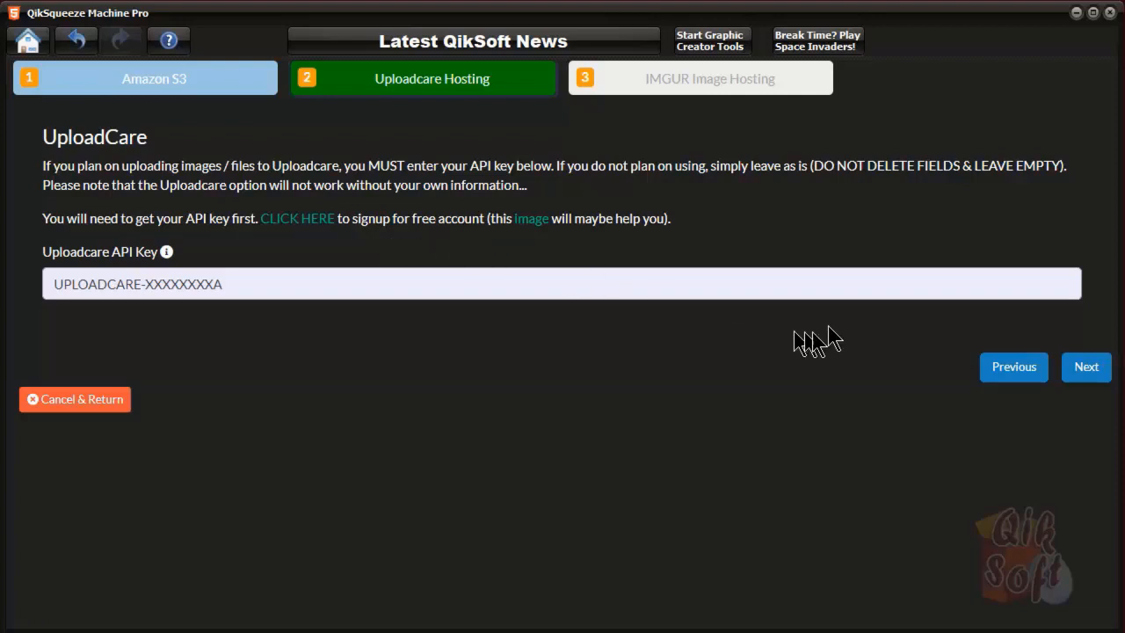
click(1086, 367)
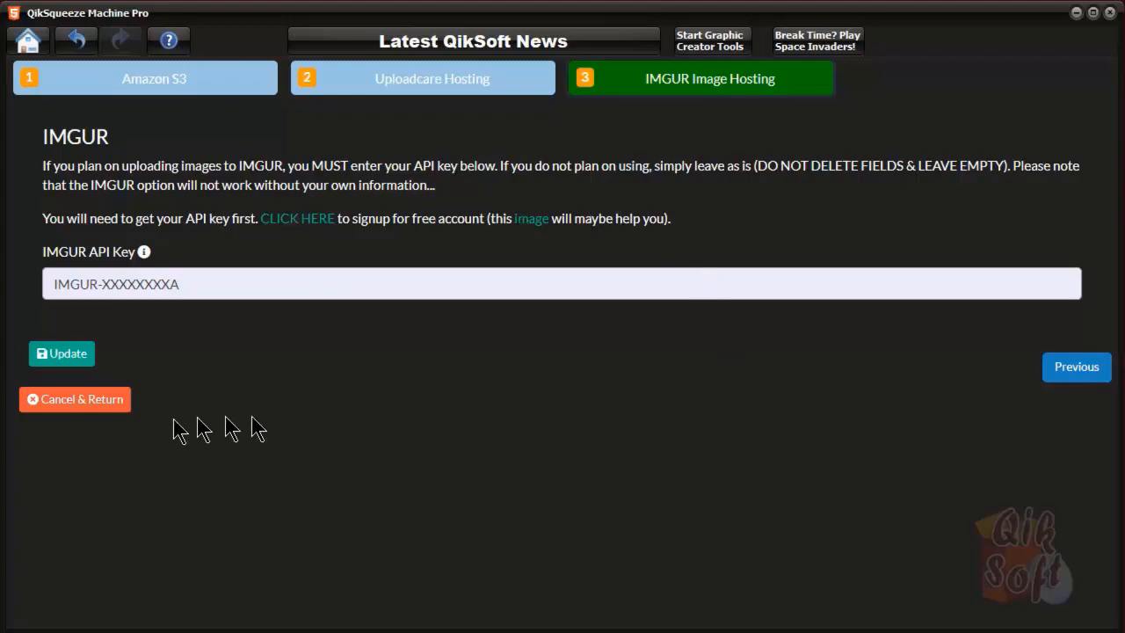
click(37, 407)
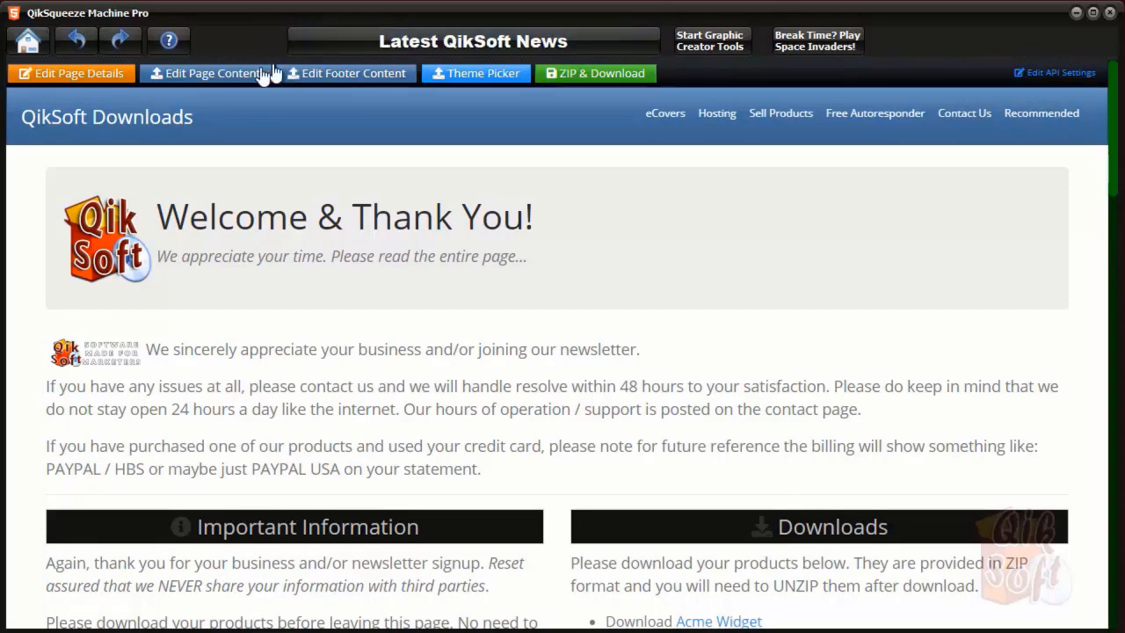
Open the Welcome & Thank You page content in the editor and inspect its HTML source
click(213, 77)
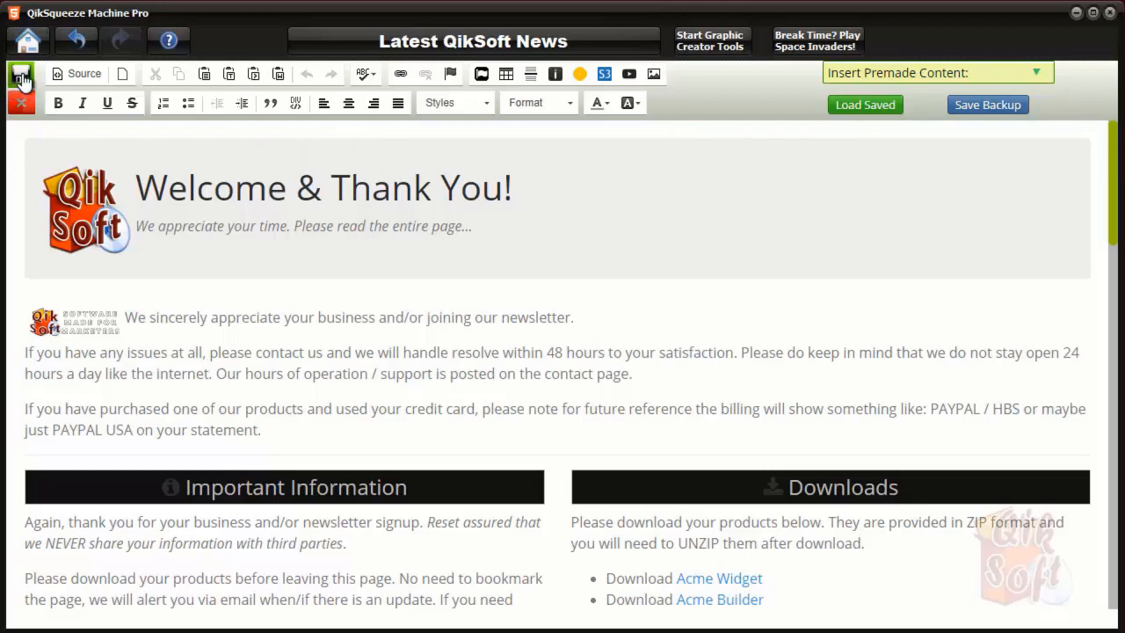
click(23, 103)
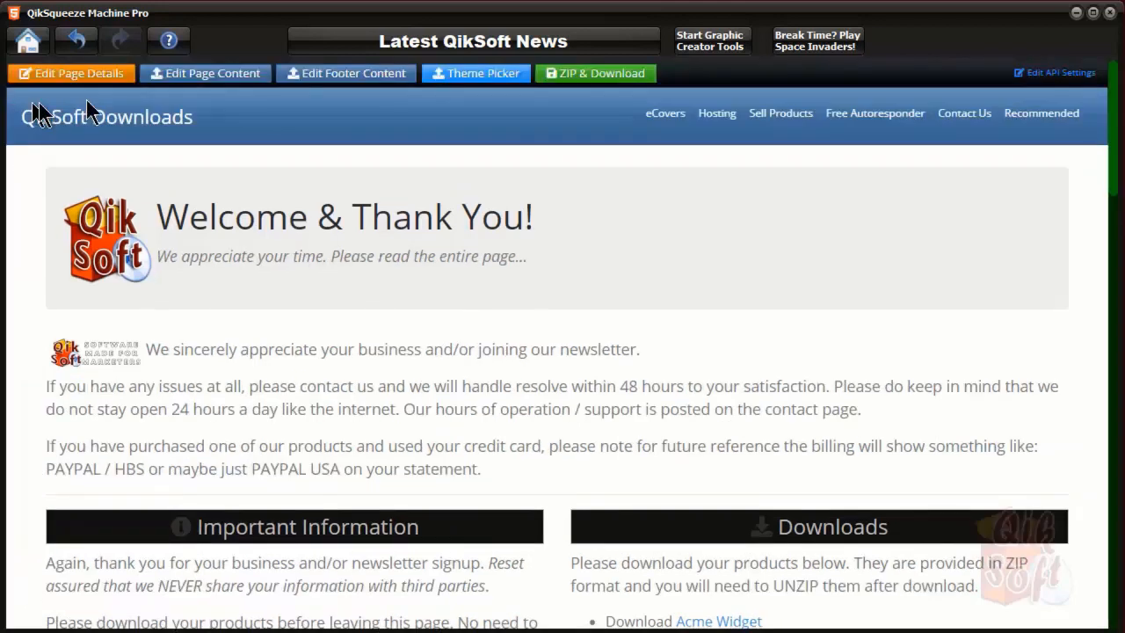
click(187, 77)
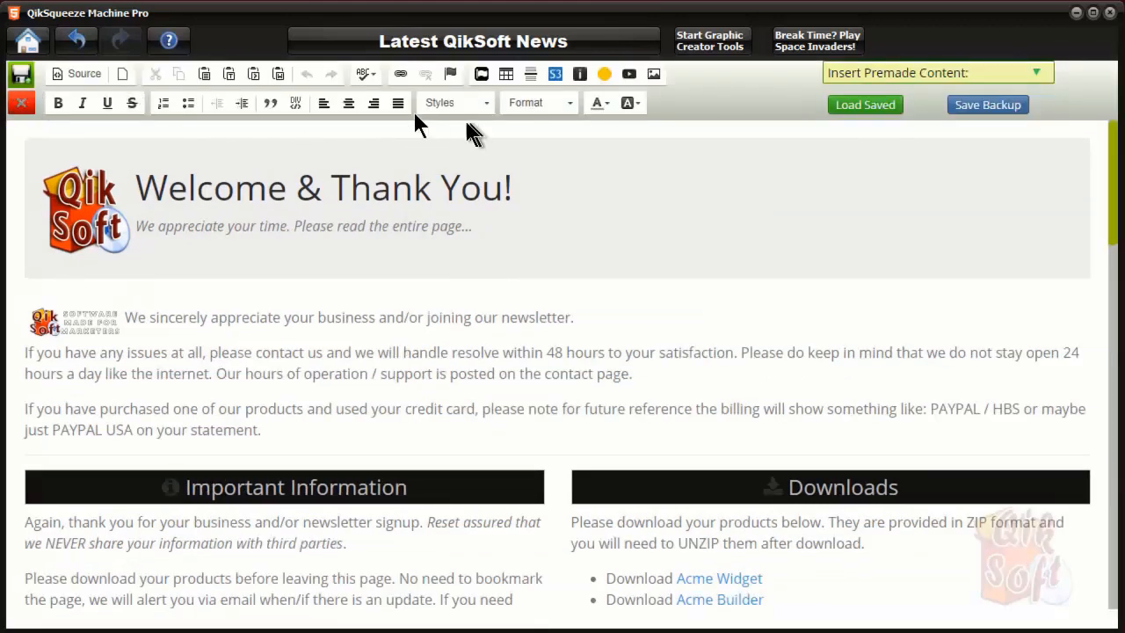
click(79, 72)
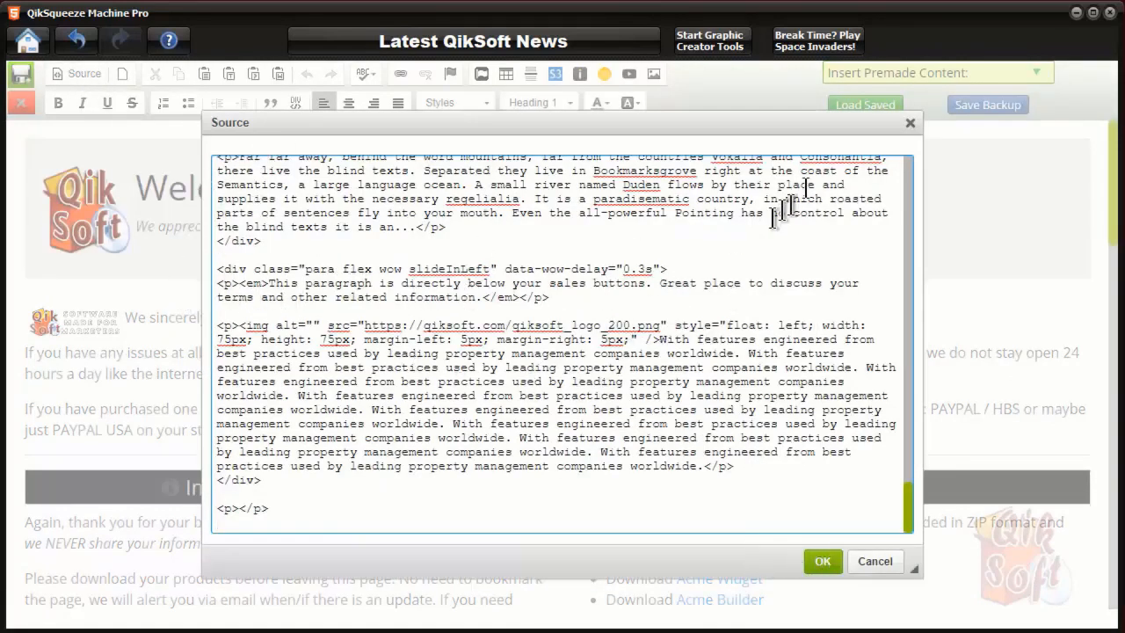
click(910, 124)
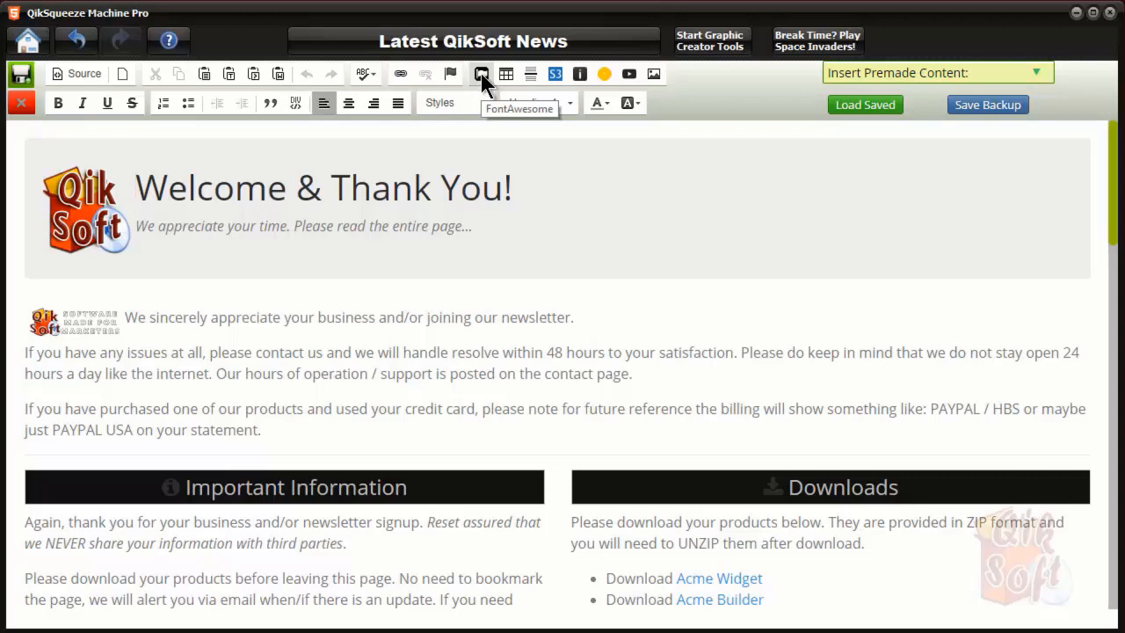
click(556, 74)
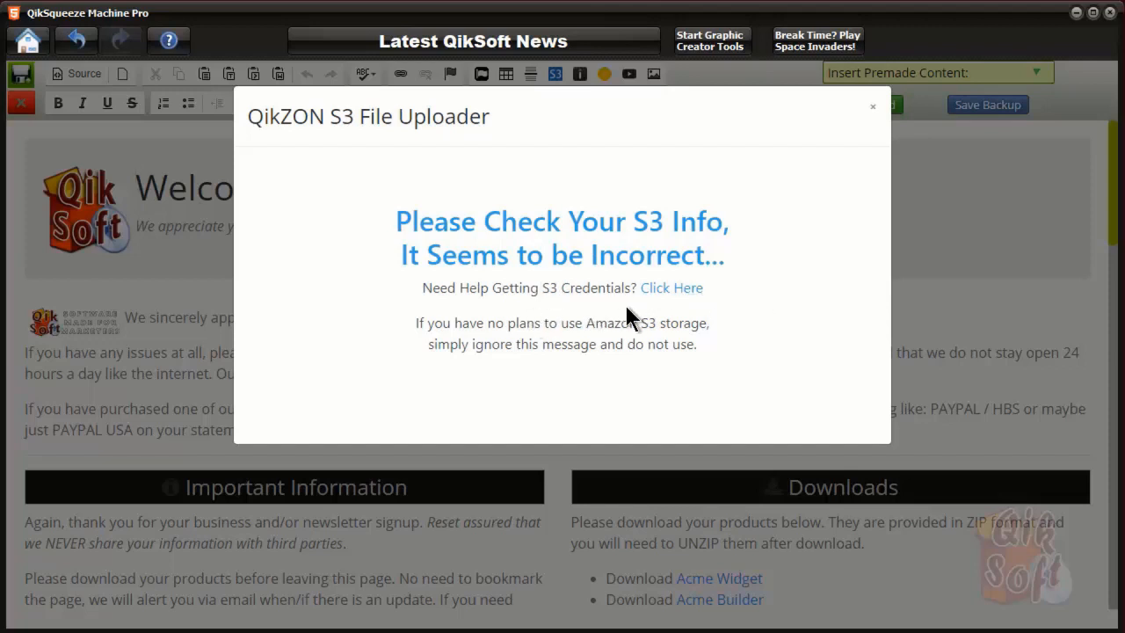
click(874, 113)
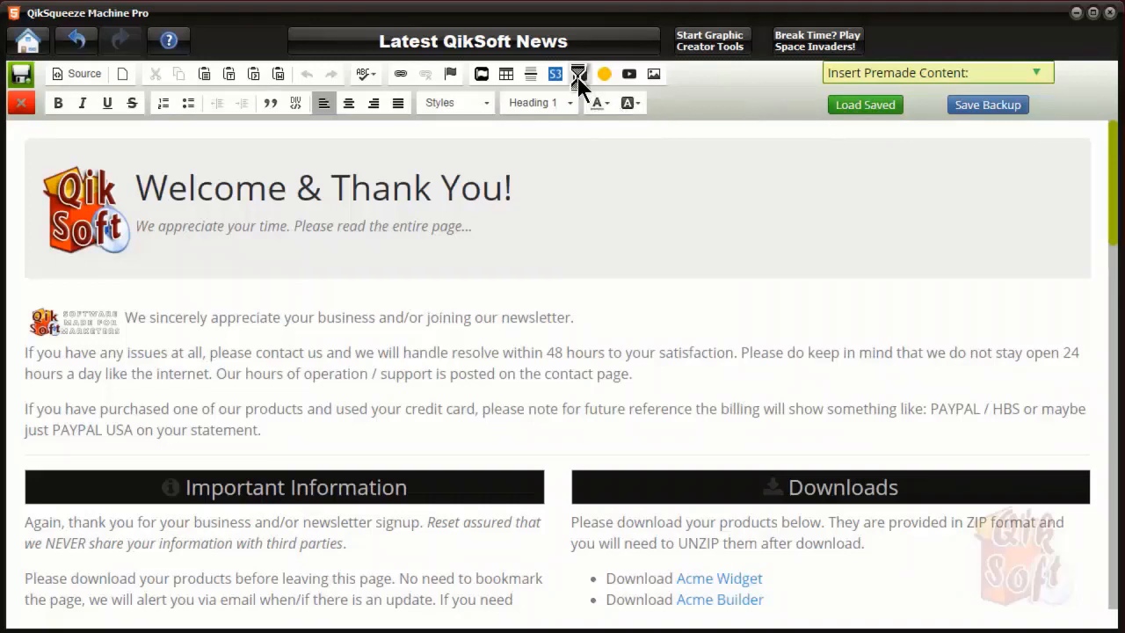
click(577, 76)
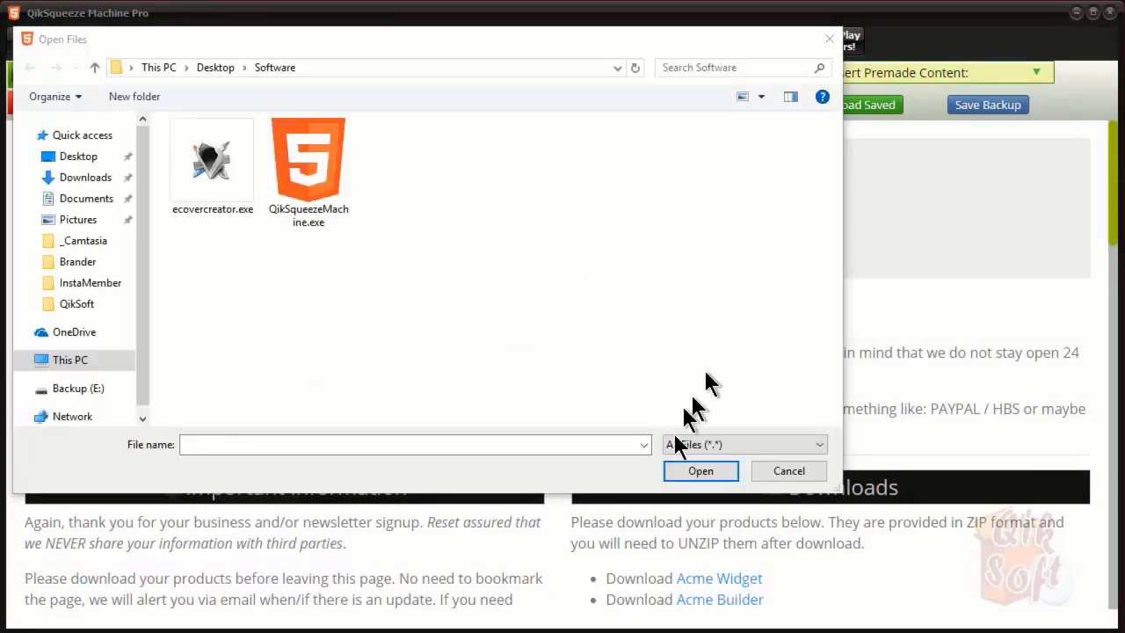
click(831, 46)
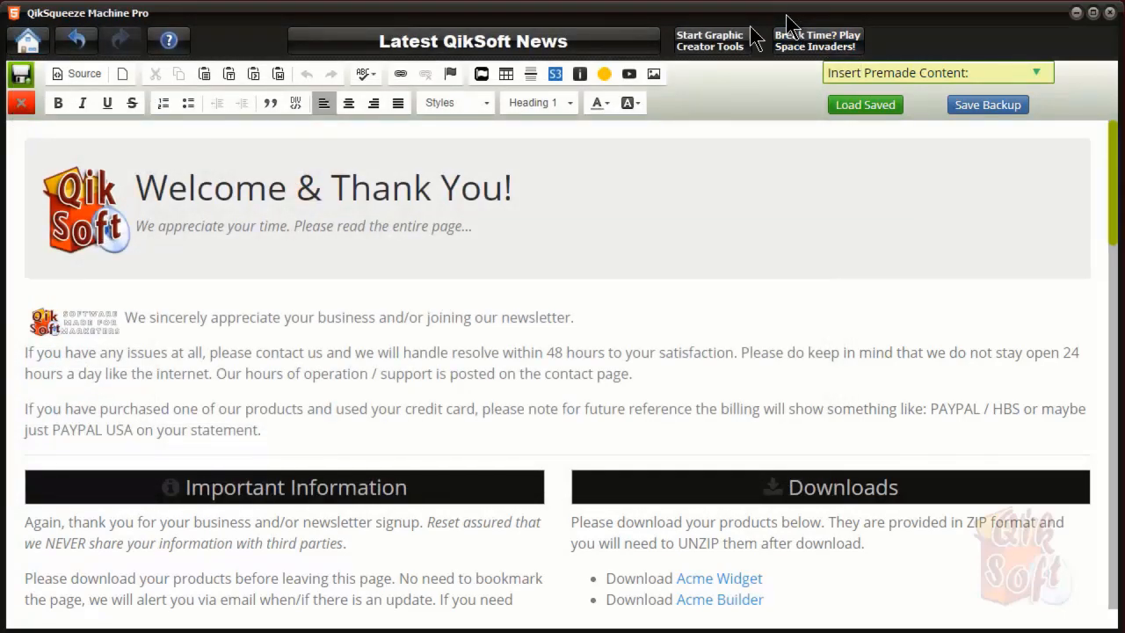
click(604, 73)
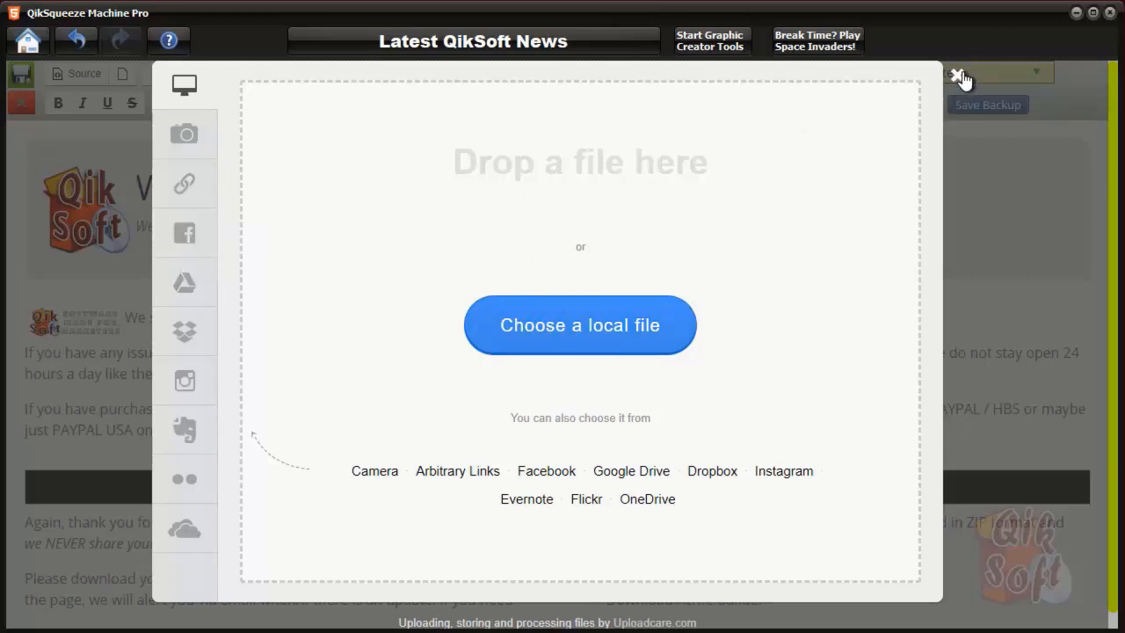
click(958, 75)
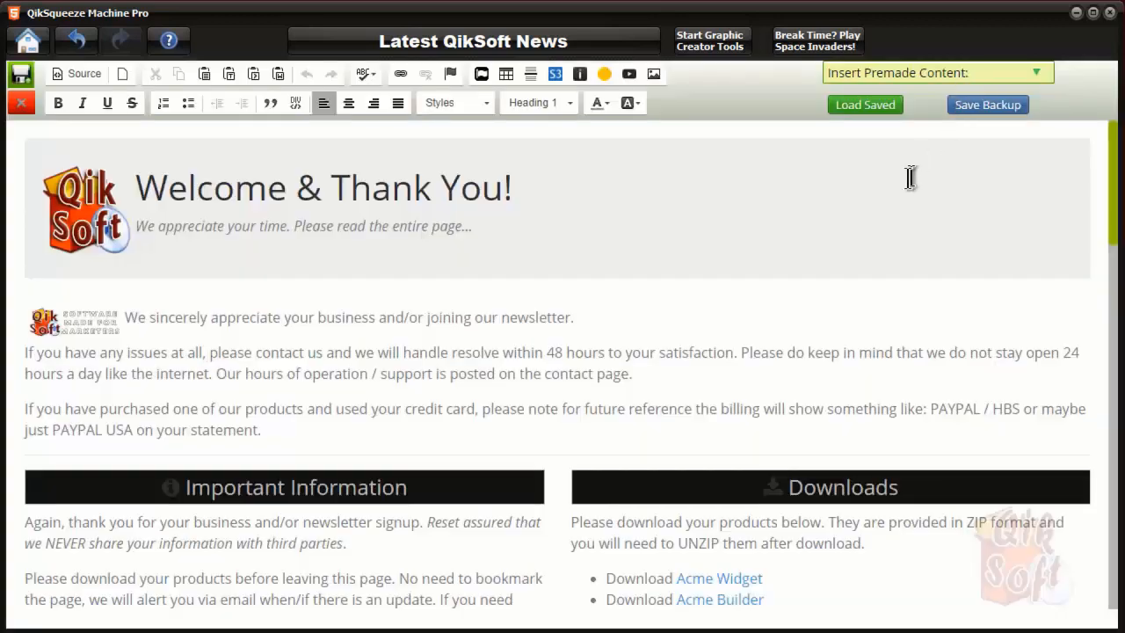
Try the Image dialog's URL and Upload options, then cancel and discard it without inserting
click(654, 74)
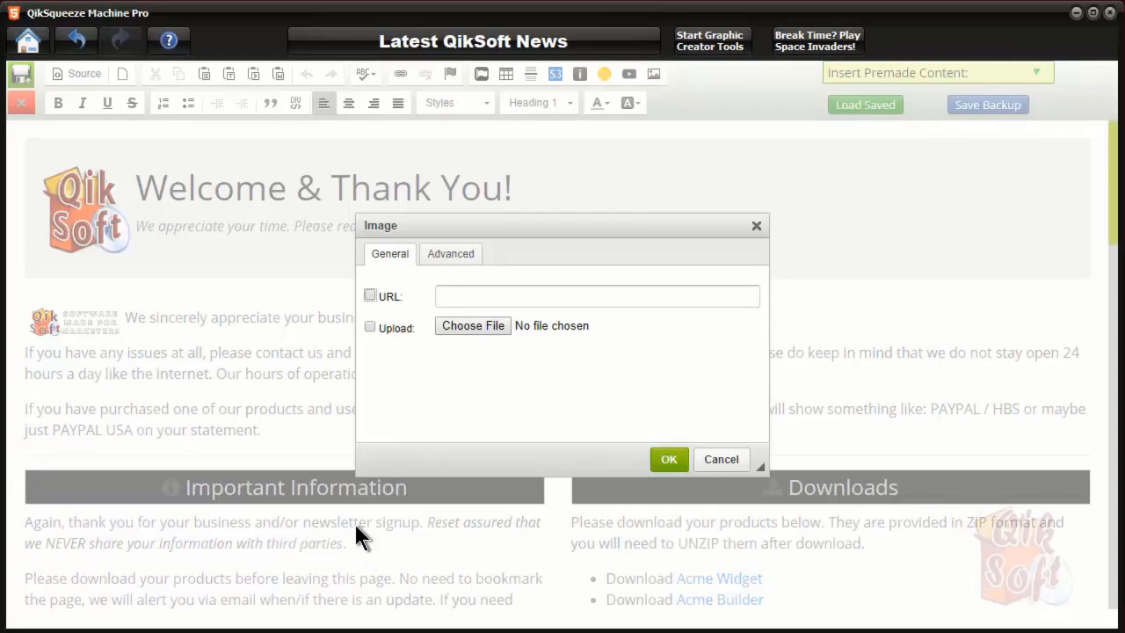
click(370, 295)
click(369, 328)
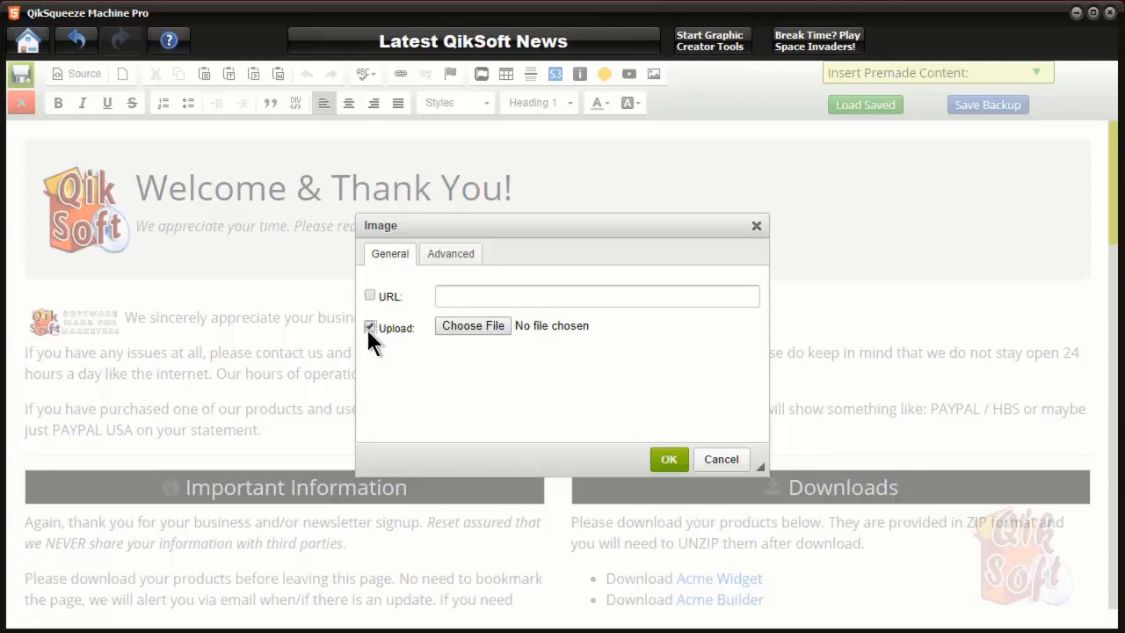
click(481, 327)
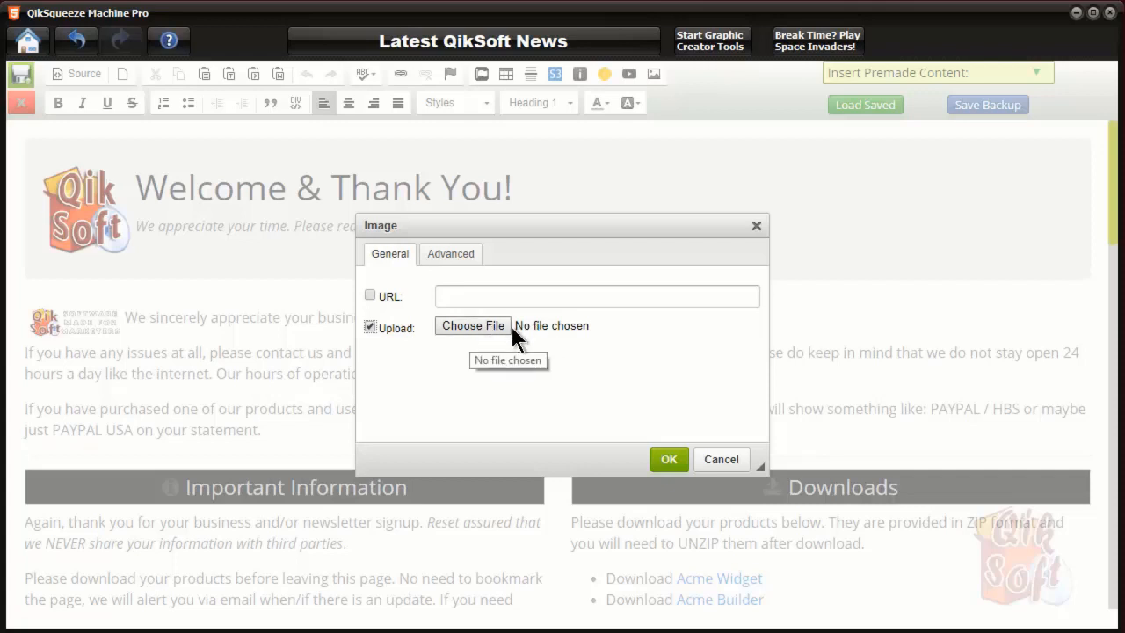
click(721, 459)
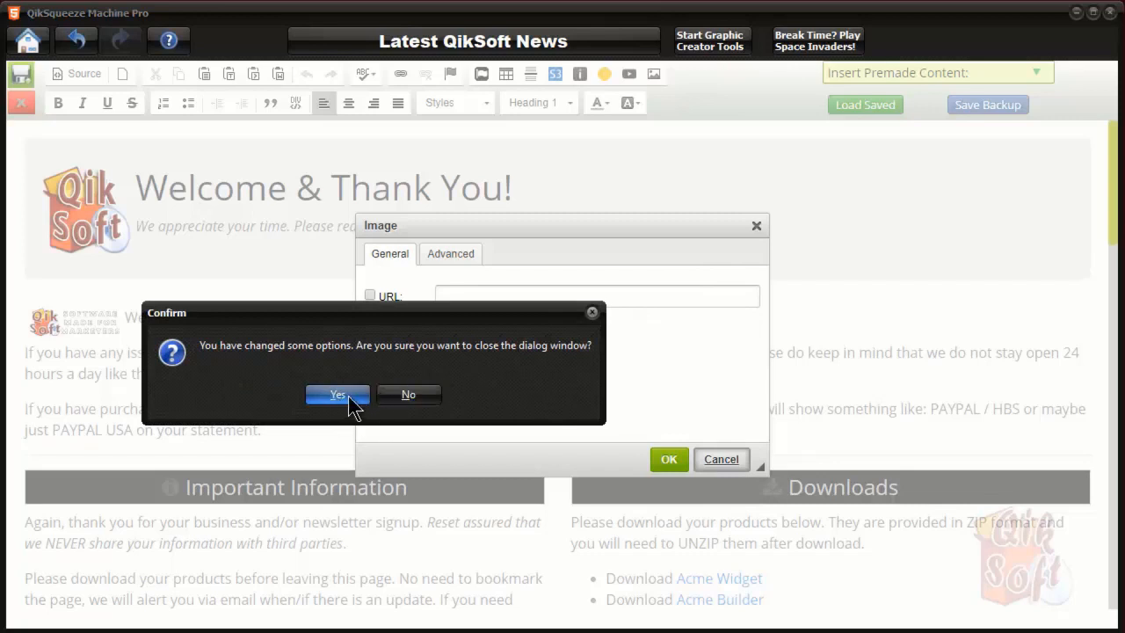
click(349, 397)
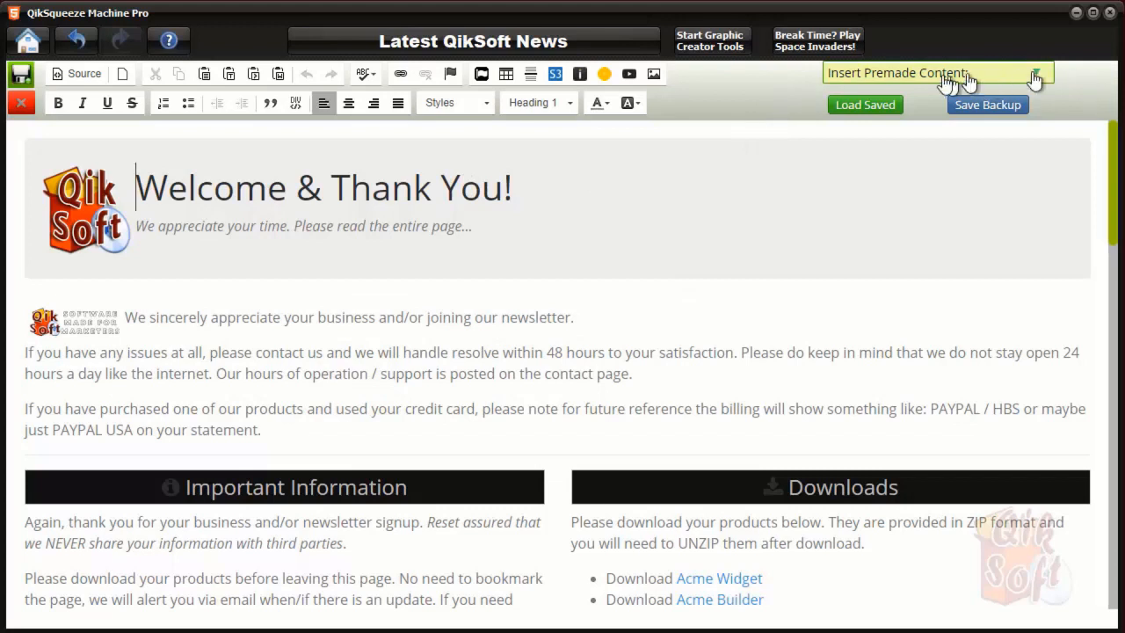
click(1036, 77)
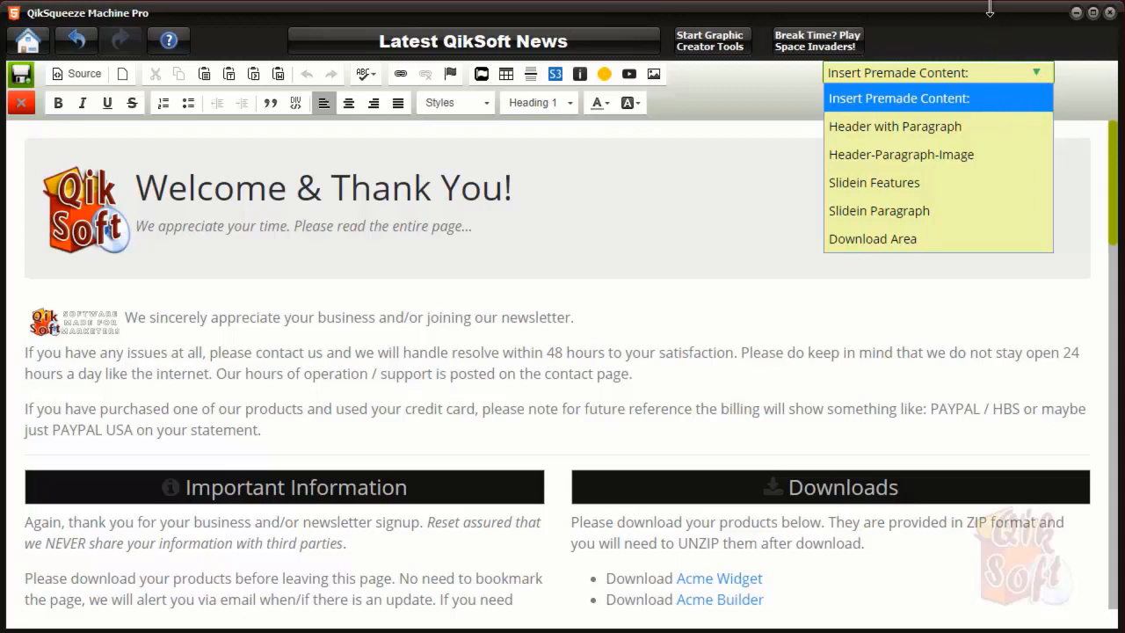
click(755, 199)
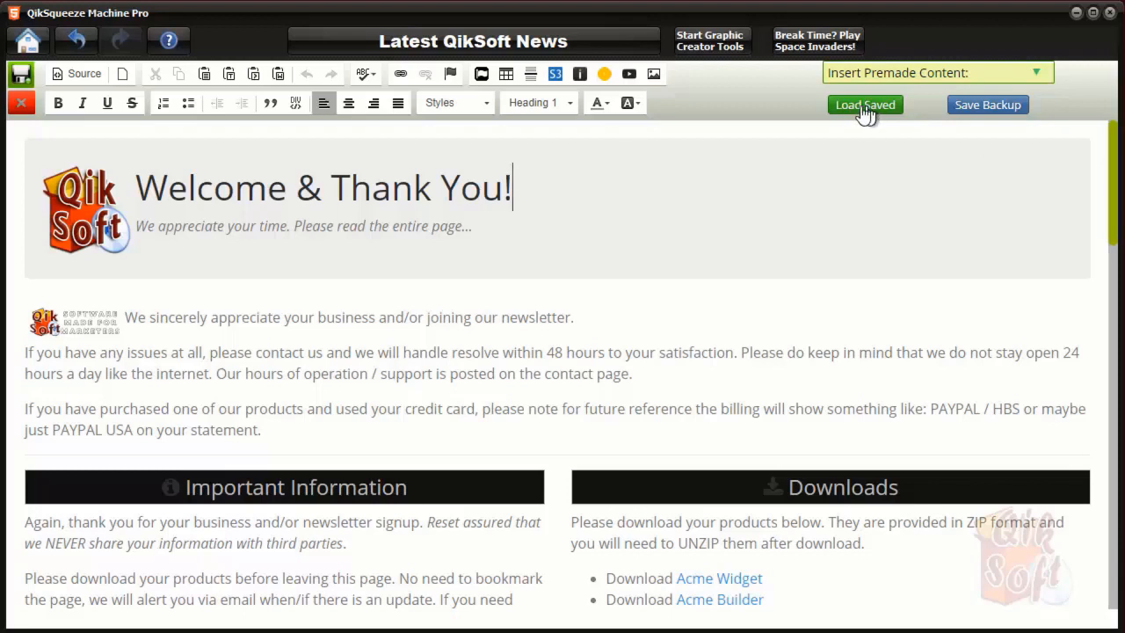
scroll(681, 365, down, 3)
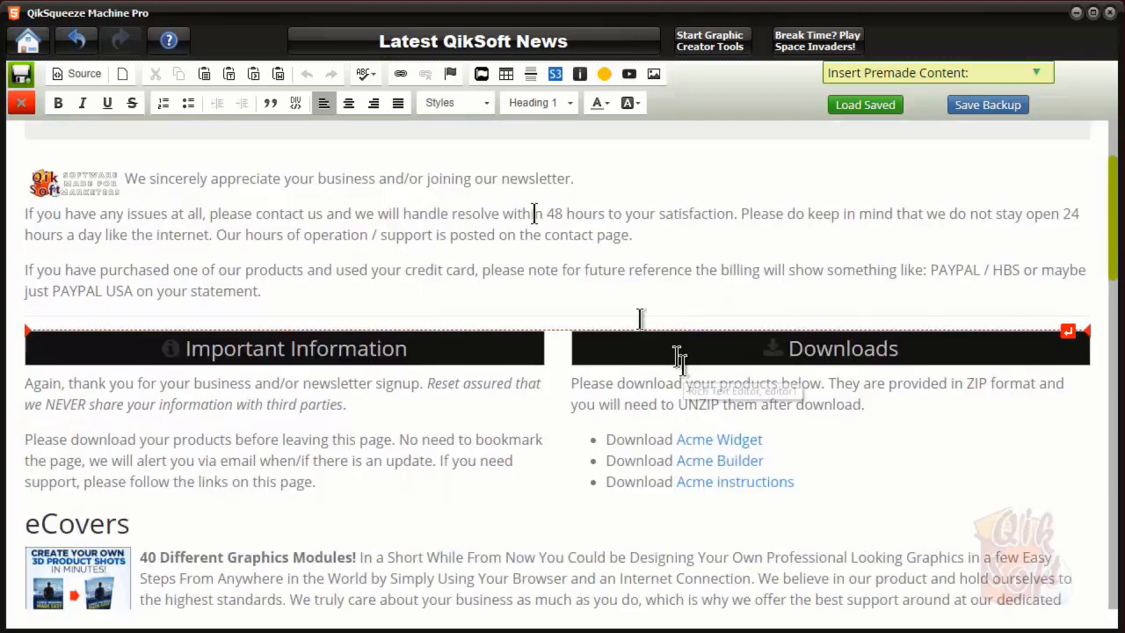
scroll(571, 263, up, 3)
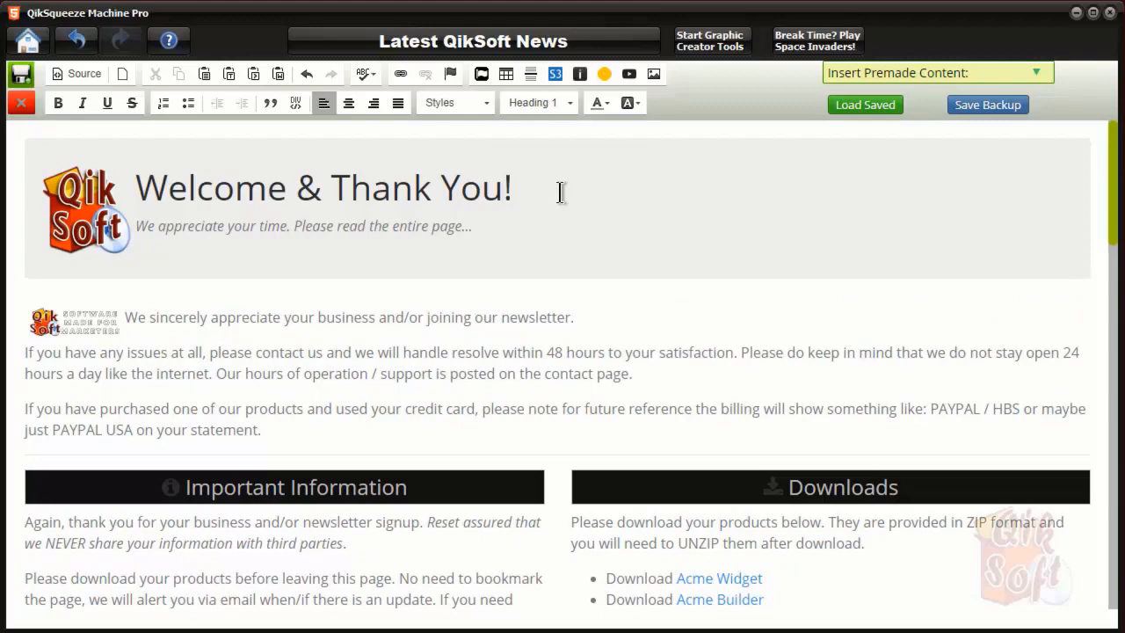
scroll(561, 193, down, 3)
scroll(561, 192, up, 3)
scroll(530, 264, down, 3)
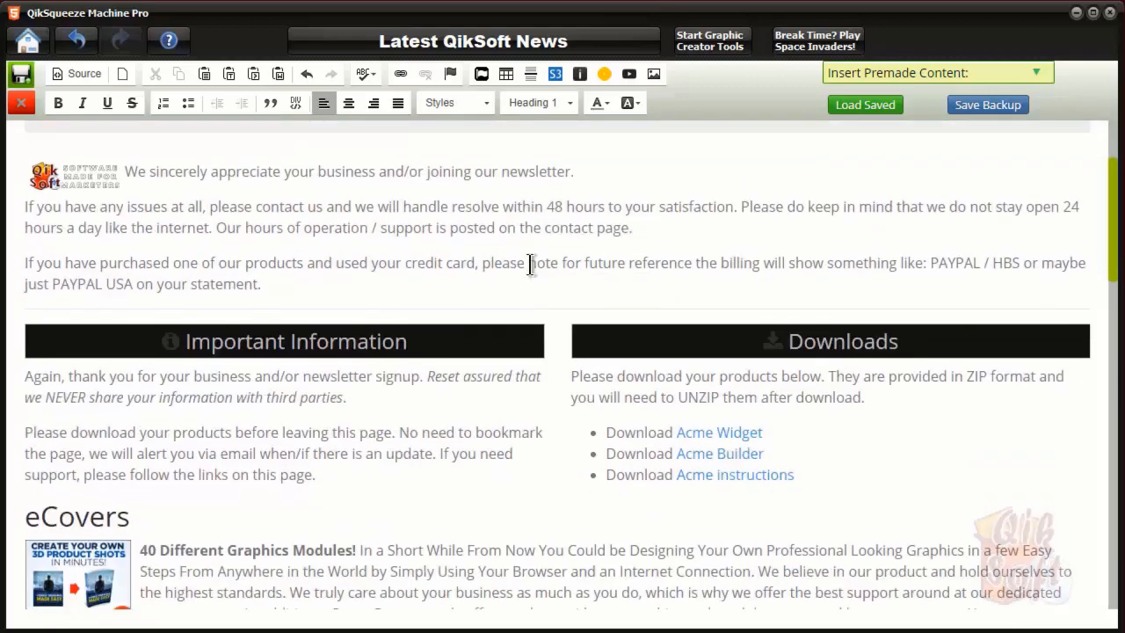
scroll(530, 264, up, 3)
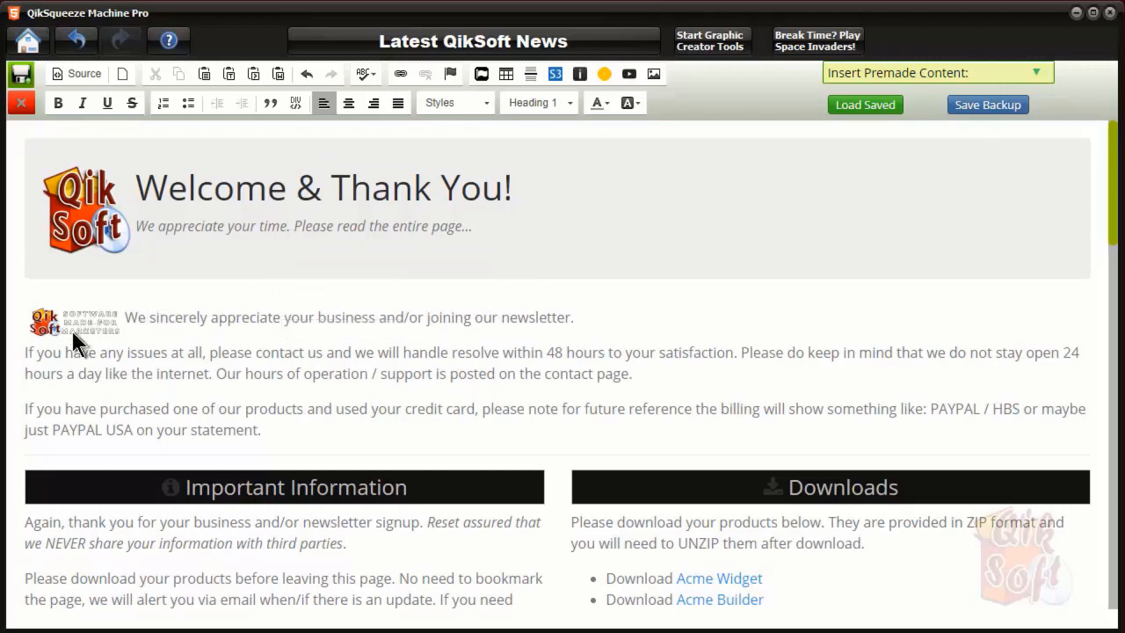
click(87, 242)
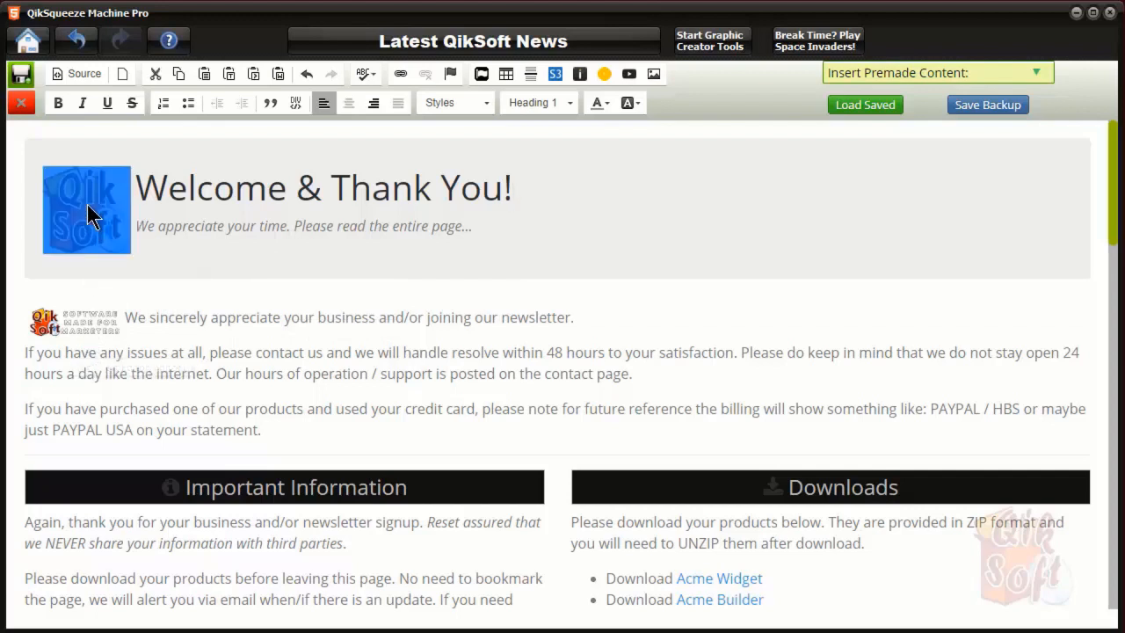
double_click(87, 211)
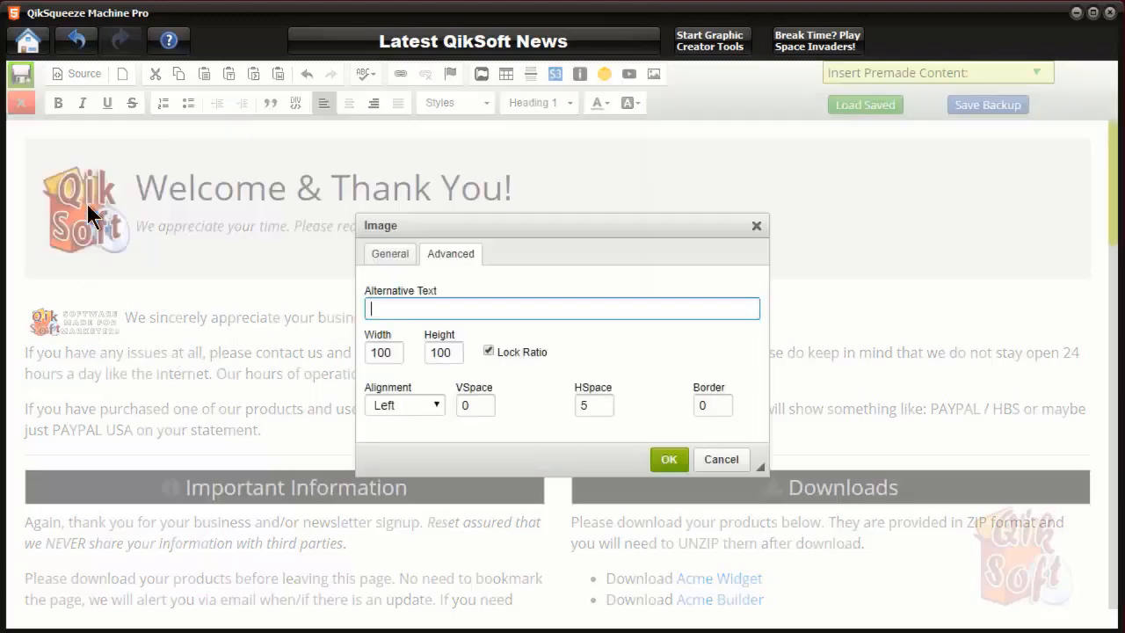
click(391, 255)
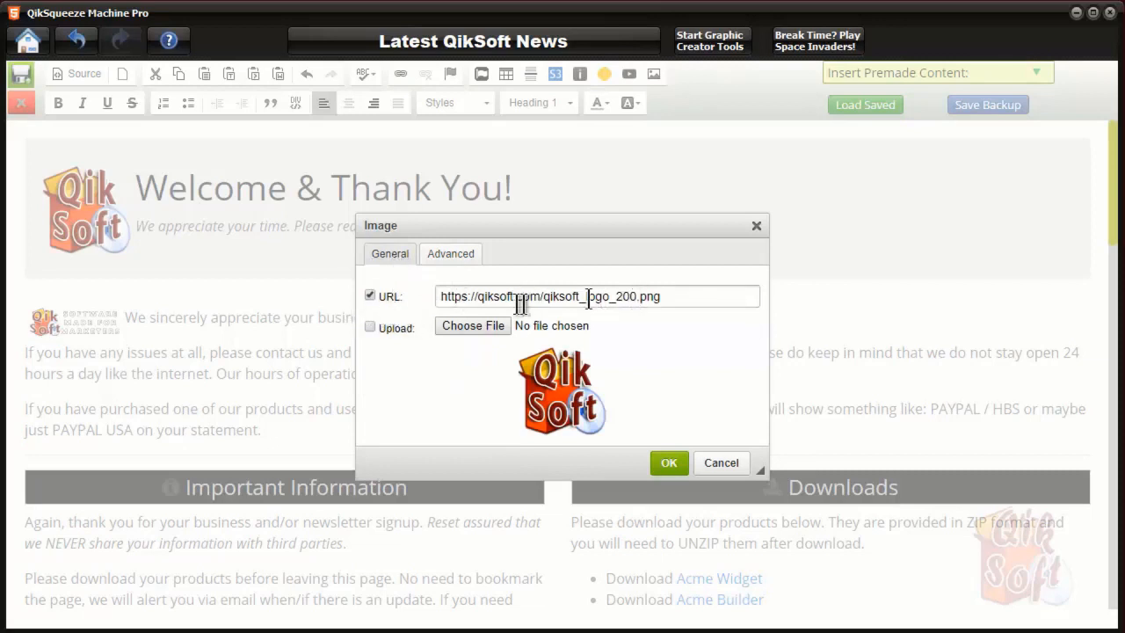
click(720, 463)
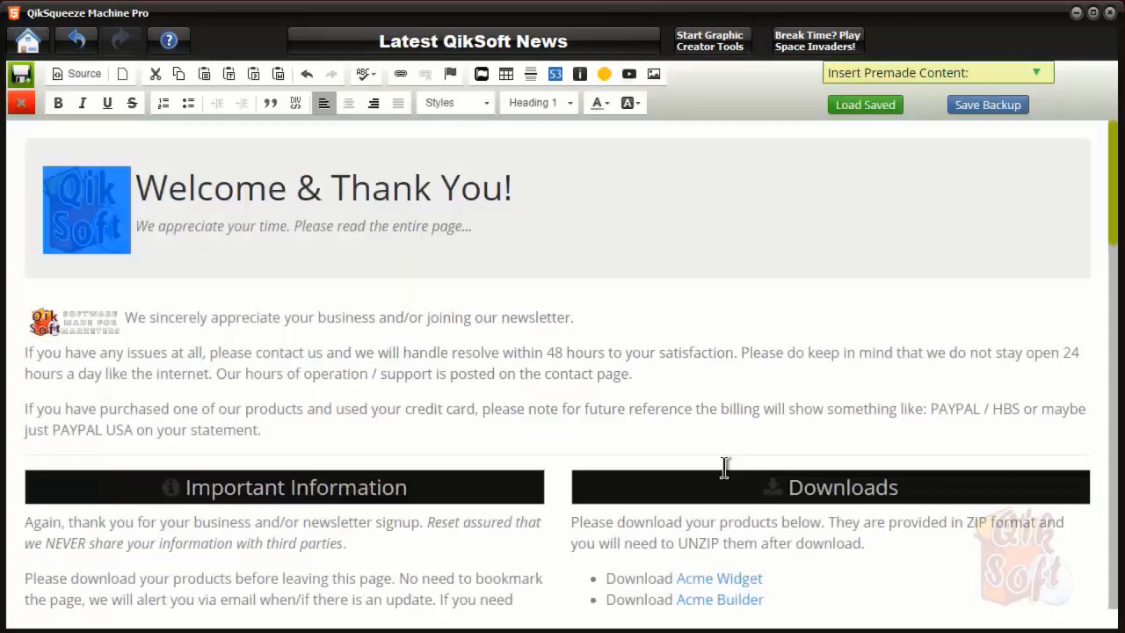
double_click(66, 311)
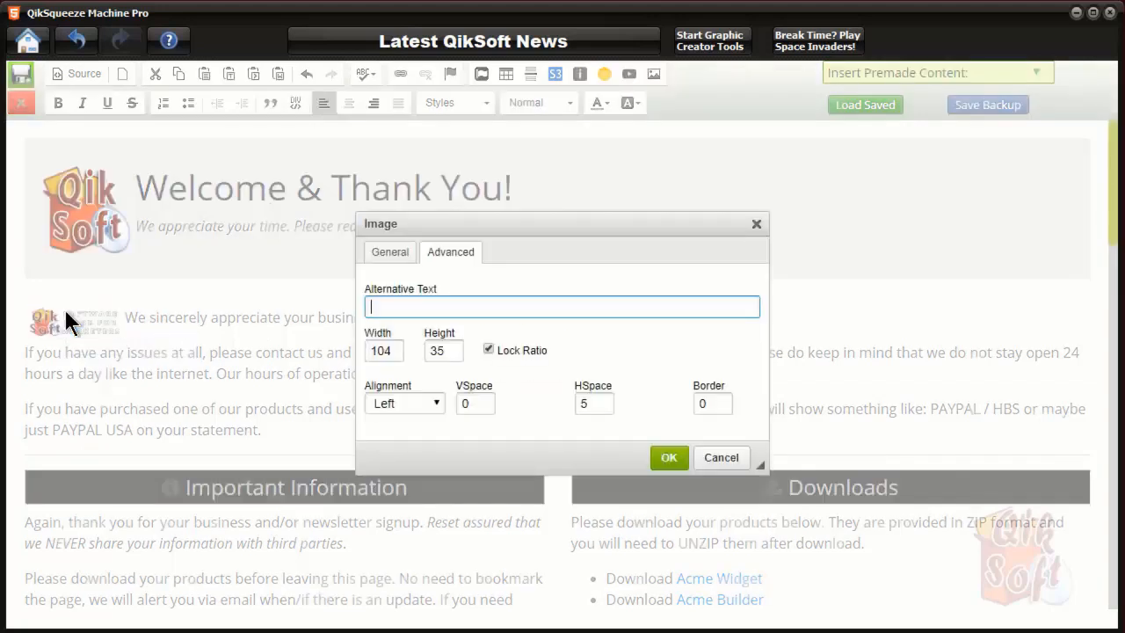
click(390, 255)
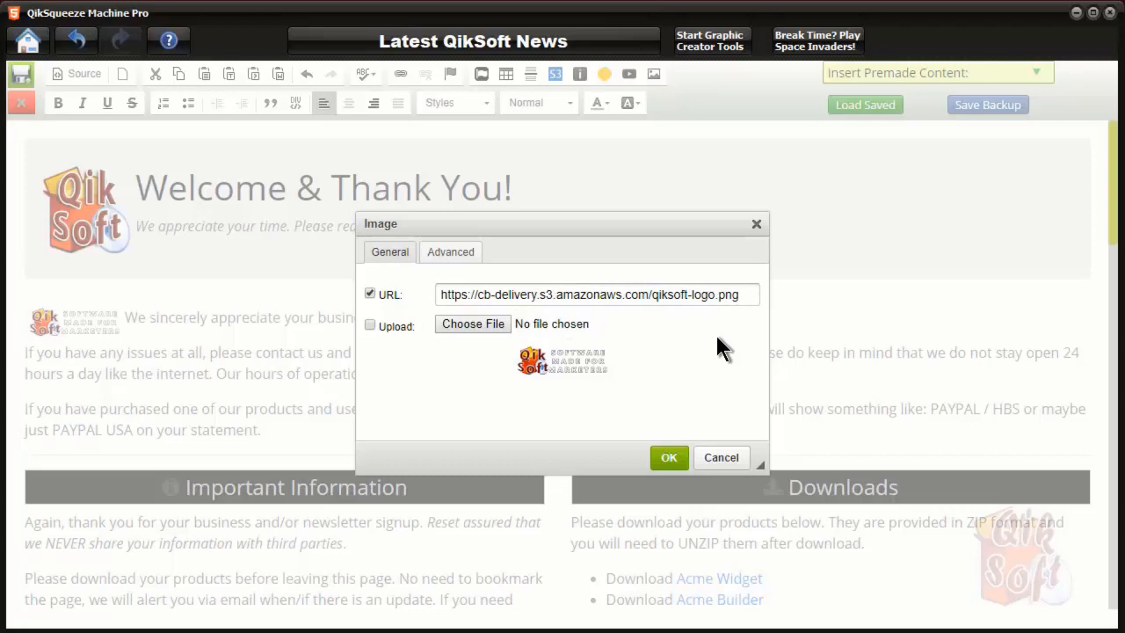
click(720, 457)
scroll(591, 325, down, 3)
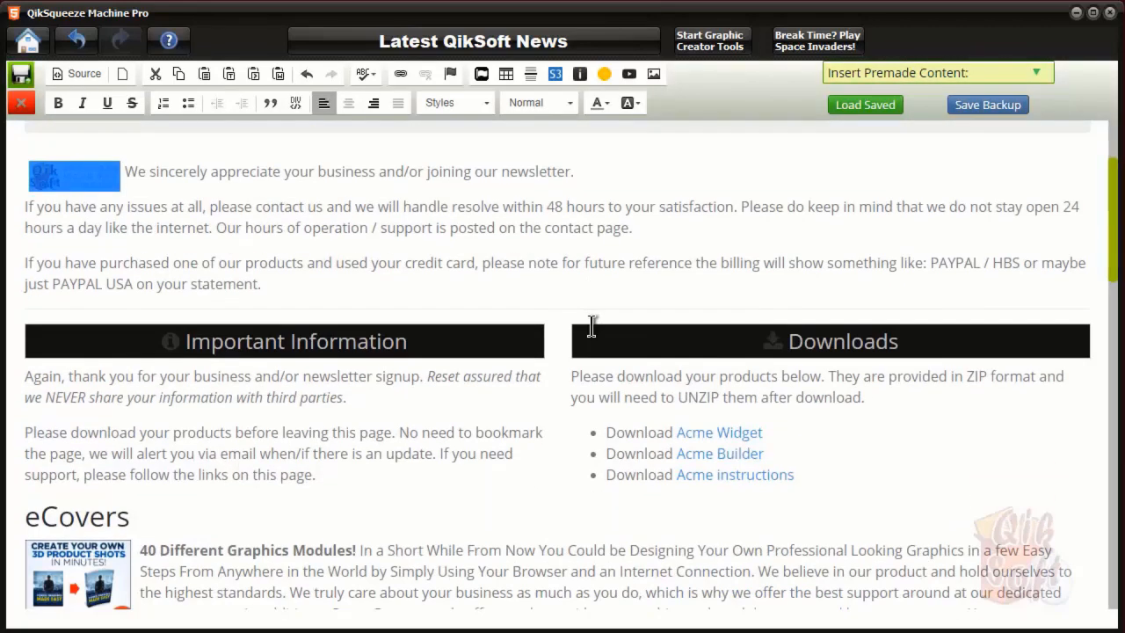
scroll(591, 325, down, 6)
scroll(803, 308, up, 3)
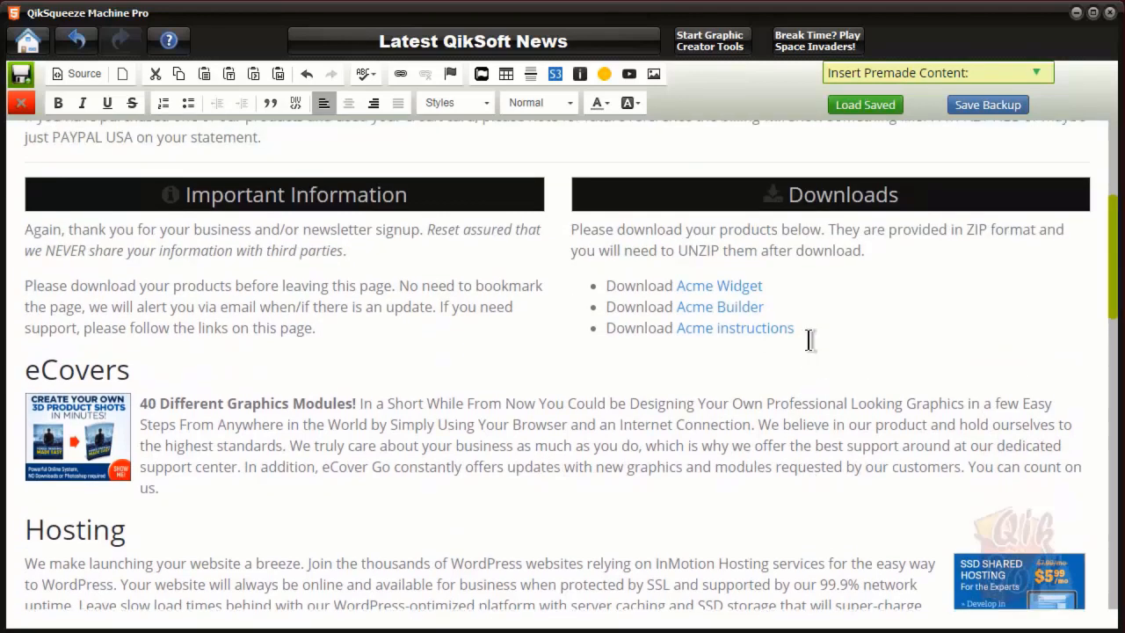
click(734, 283)
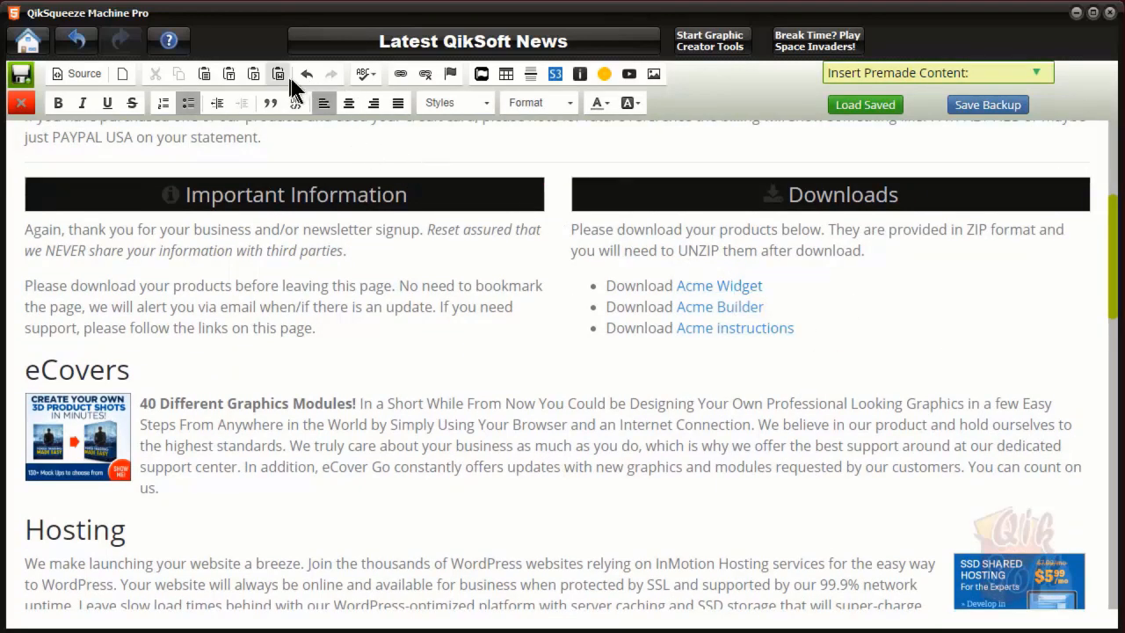
drag(784, 288, 673, 287)
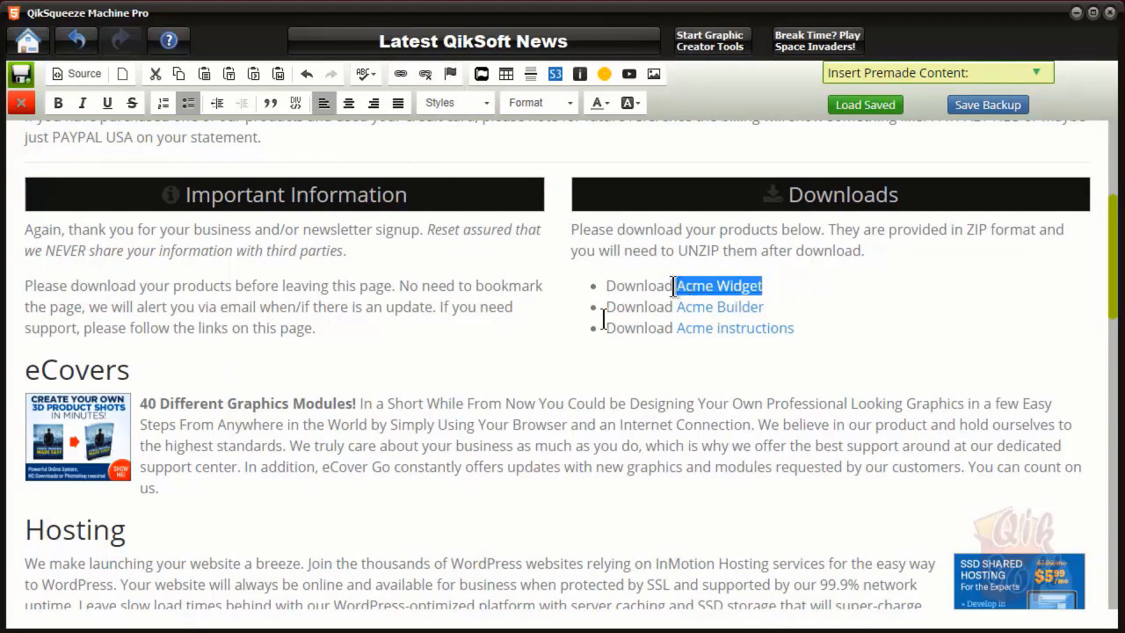
click(558, 394)
click(49, 447)
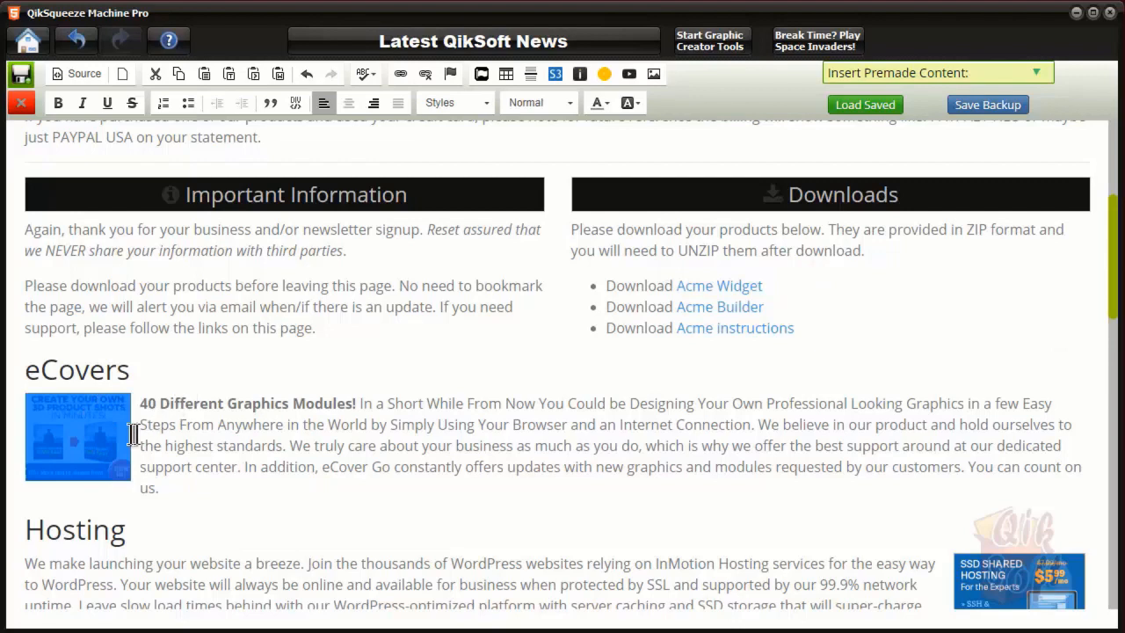
click(268, 406)
scroll(289, 430, up, 3)
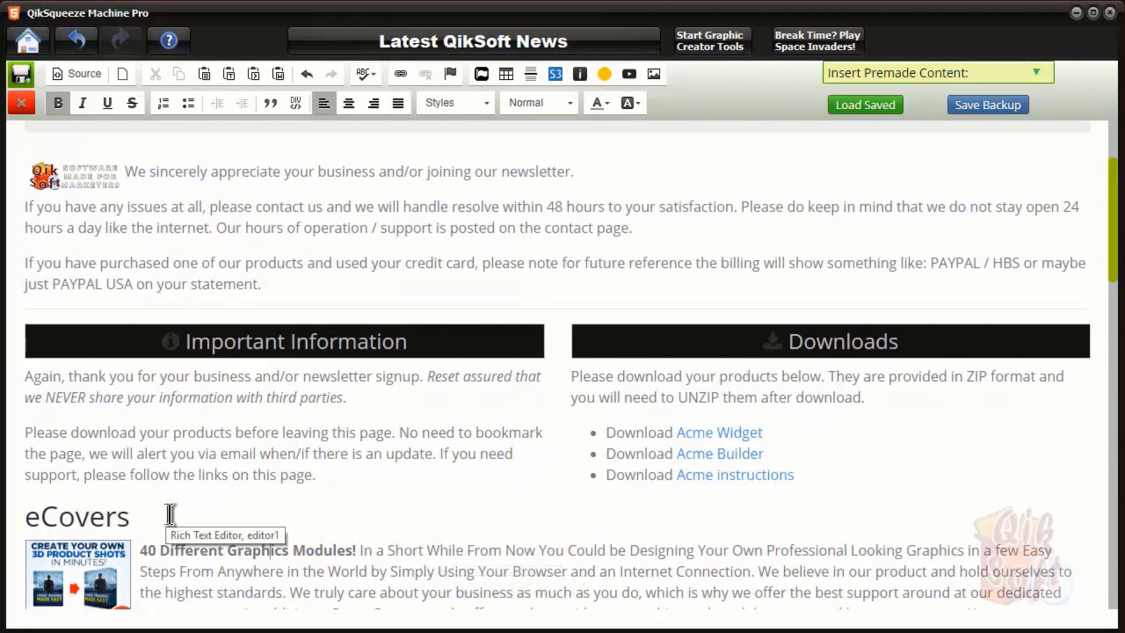
drag(127, 516, 17, 519)
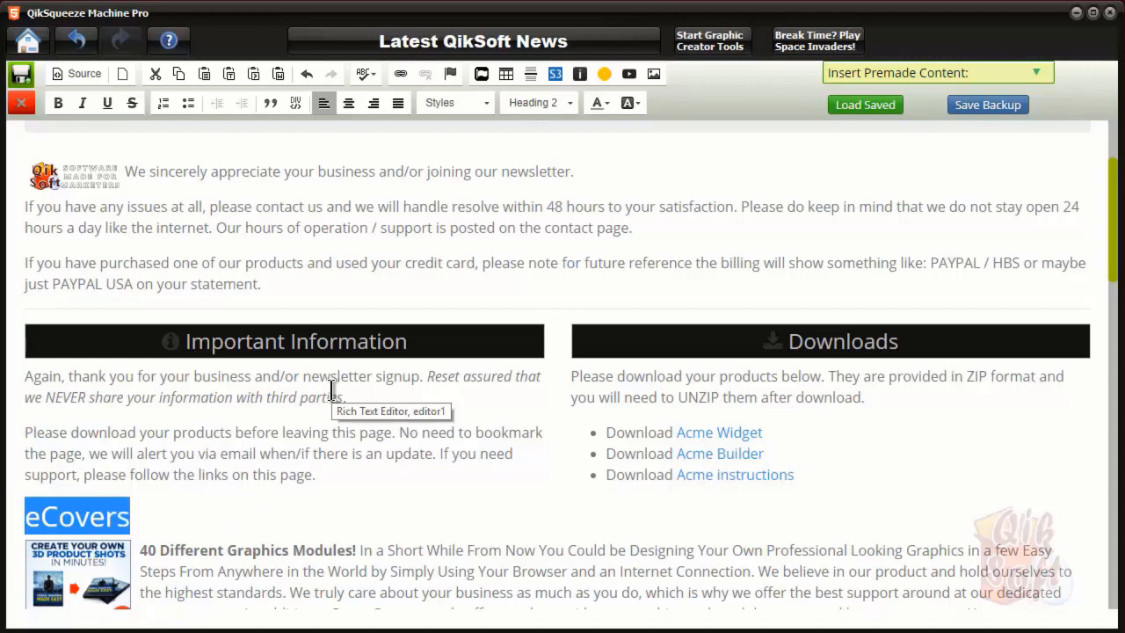
click(155, 516)
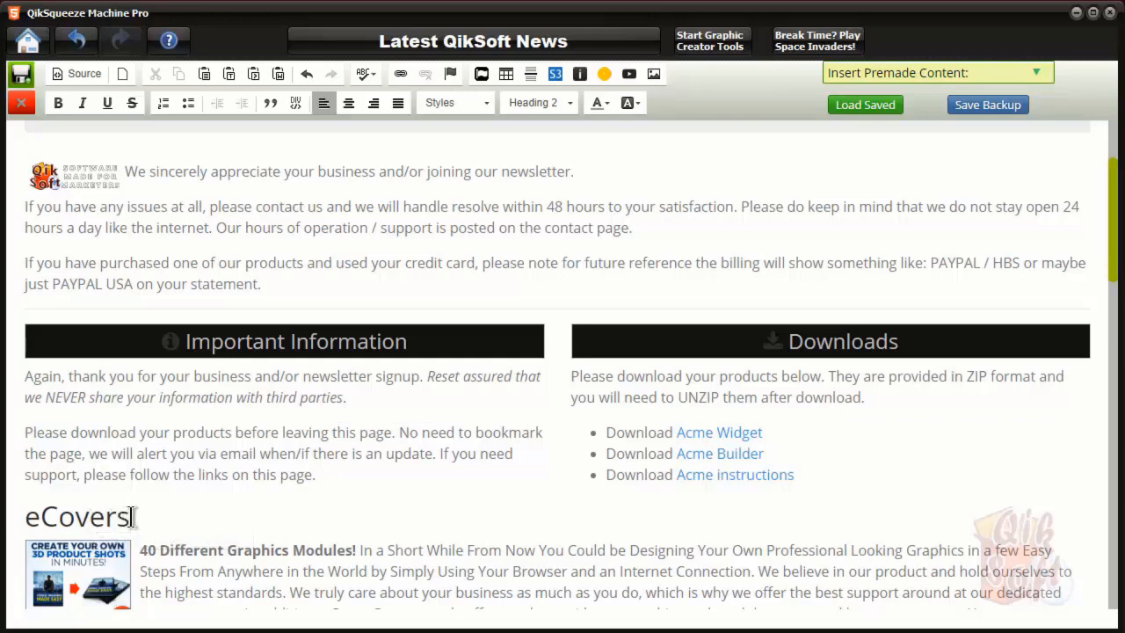
drag(143, 517, 33, 518)
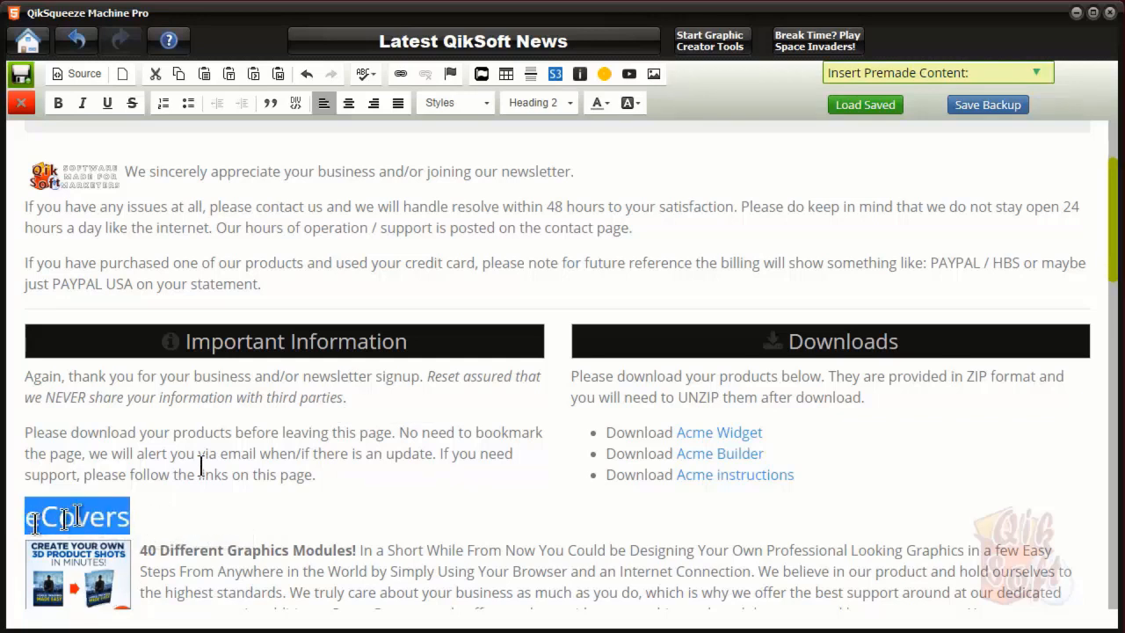
click(569, 97)
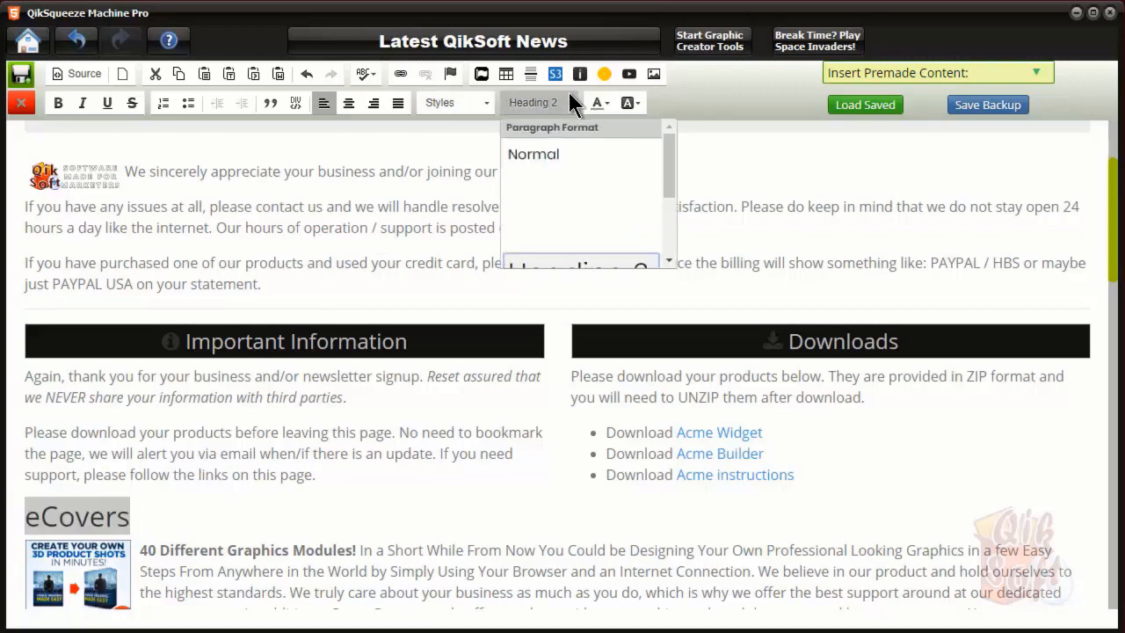
scroll(576, 214, down, 2)
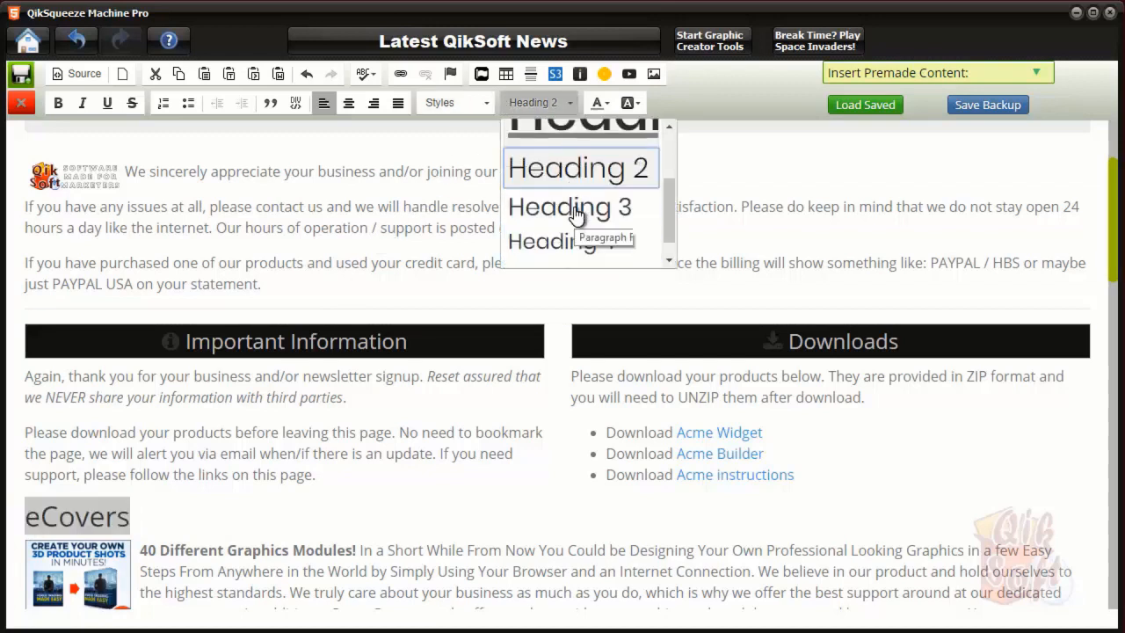
click(587, 151)
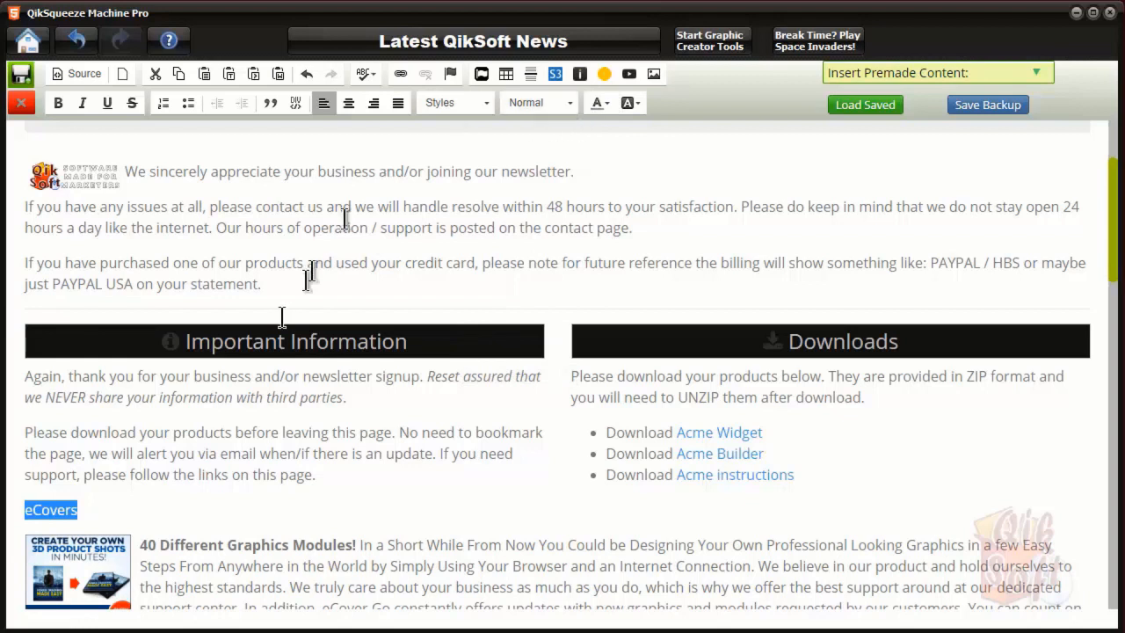
click(571, 102)
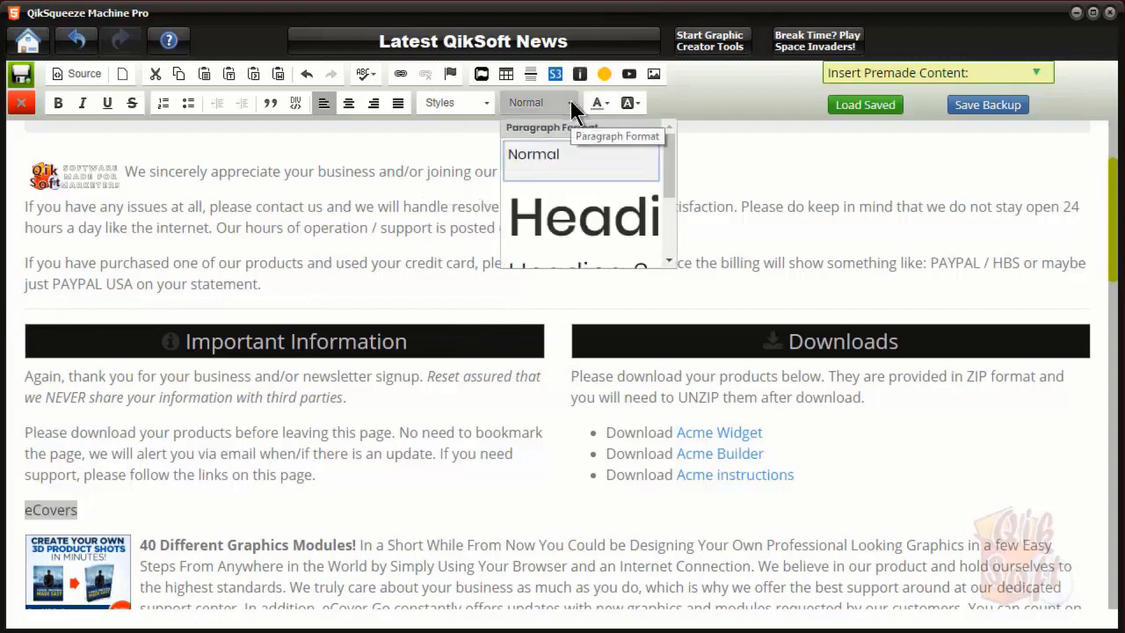
scroll(580, 189, down, 2)
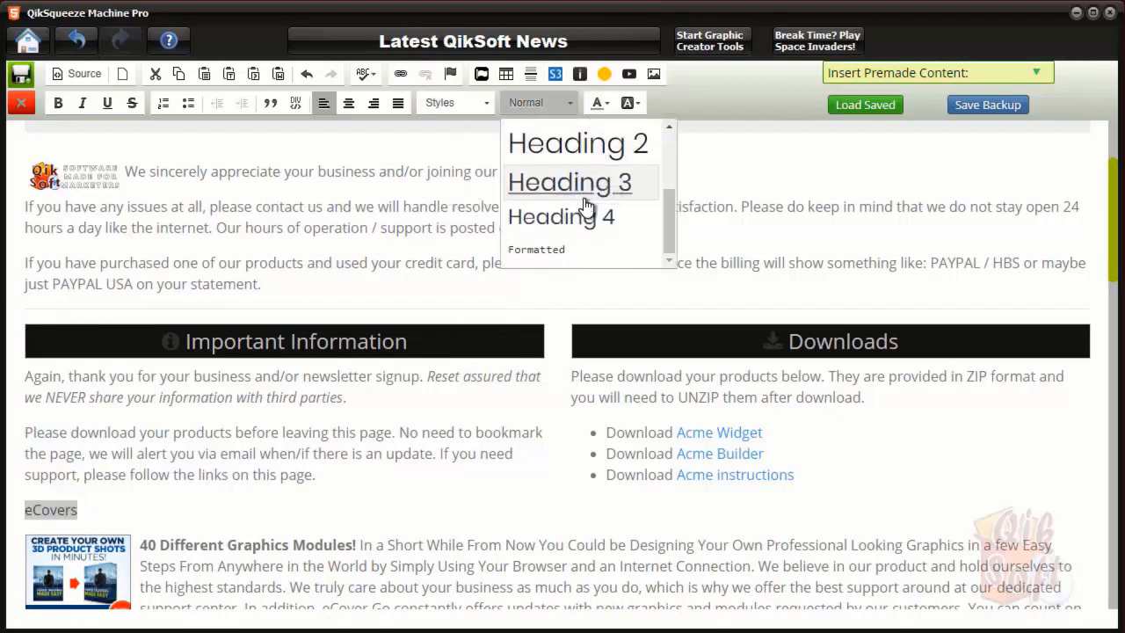
click(587, 144)
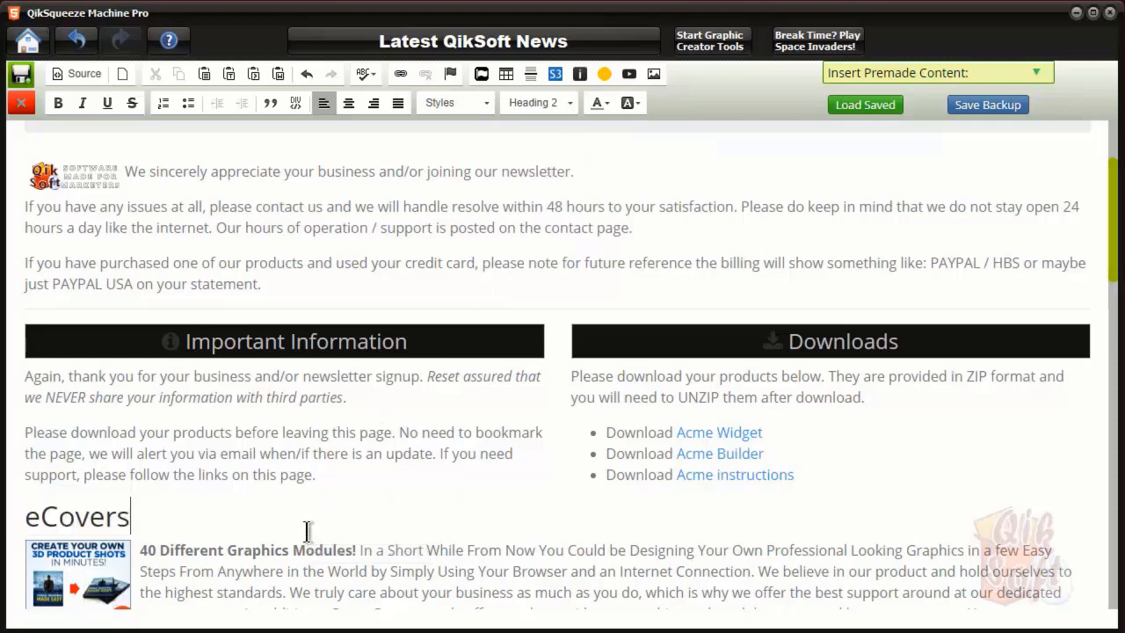
scroll(615, 520, down, 3)
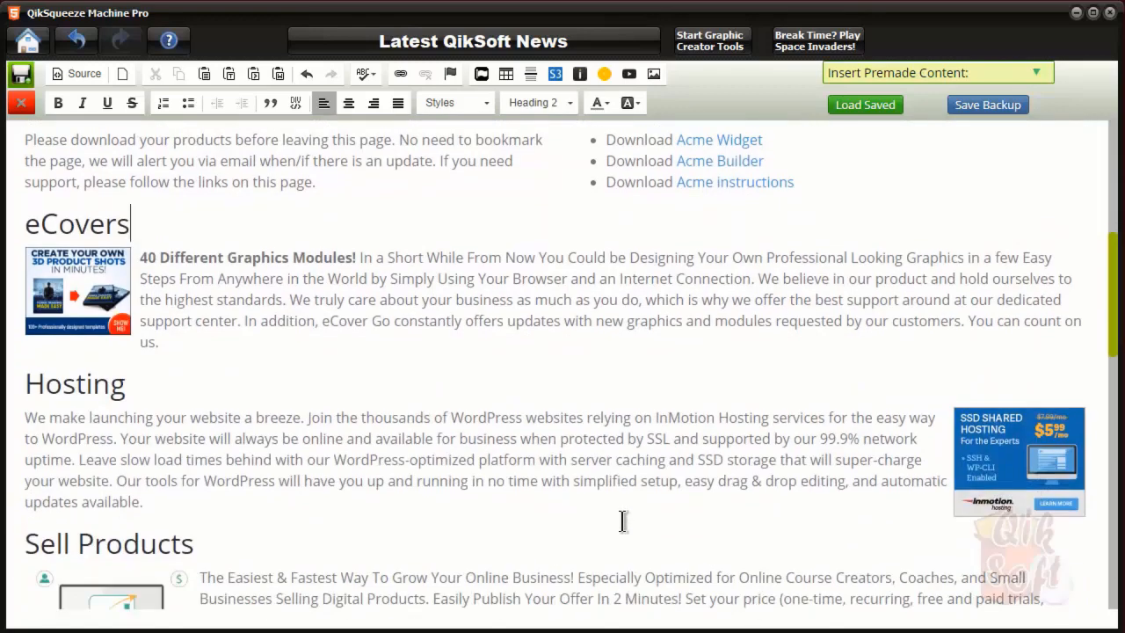
Insert a blank line after the Sell Products paragraph, above the Free Autoresponder heading
scroll(622, 521, down, 2)
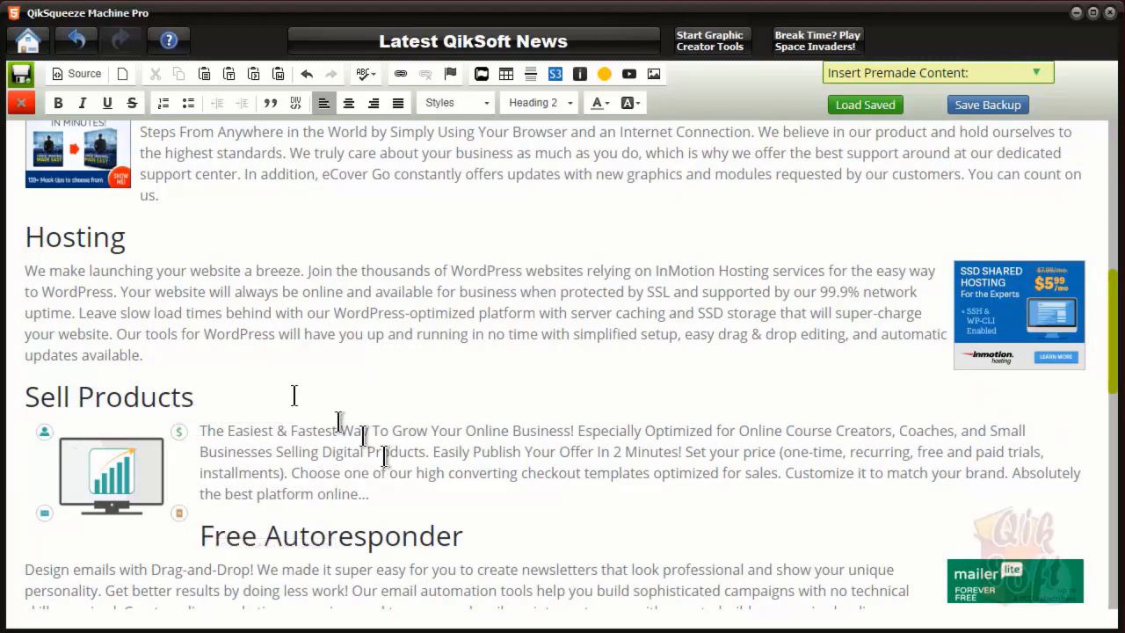
click(377, 493)
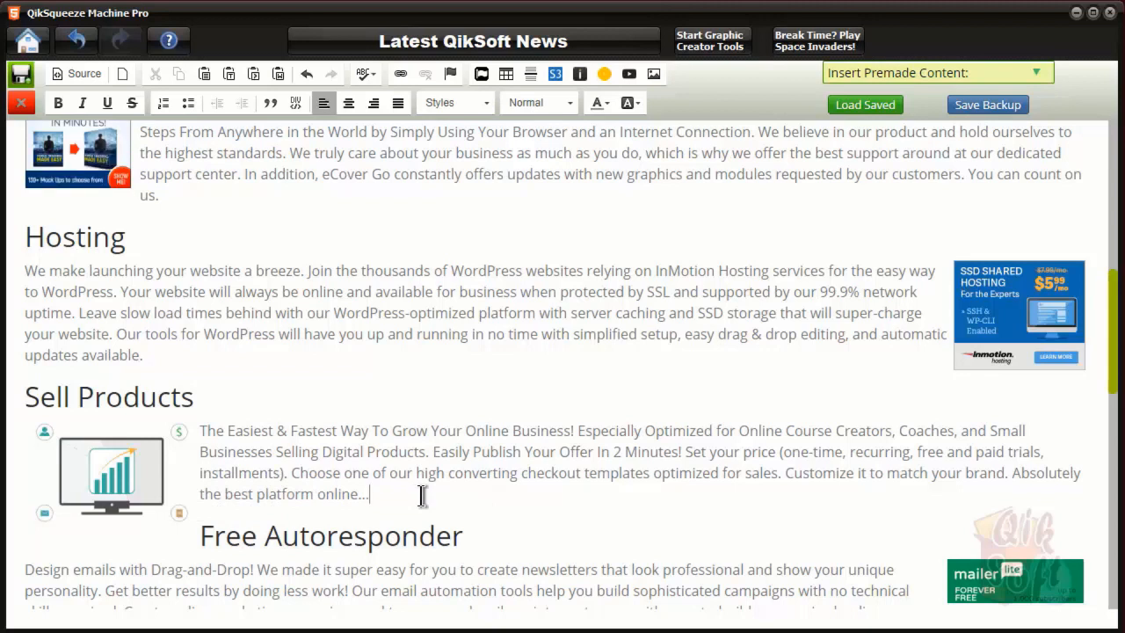
key(Return)
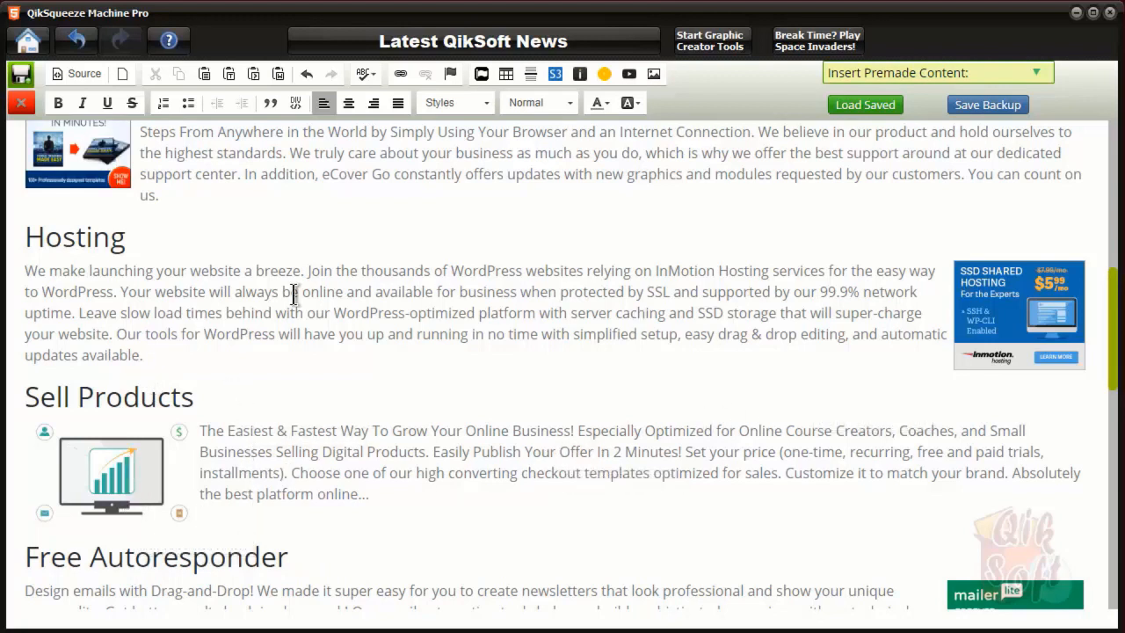
click(97, 159)
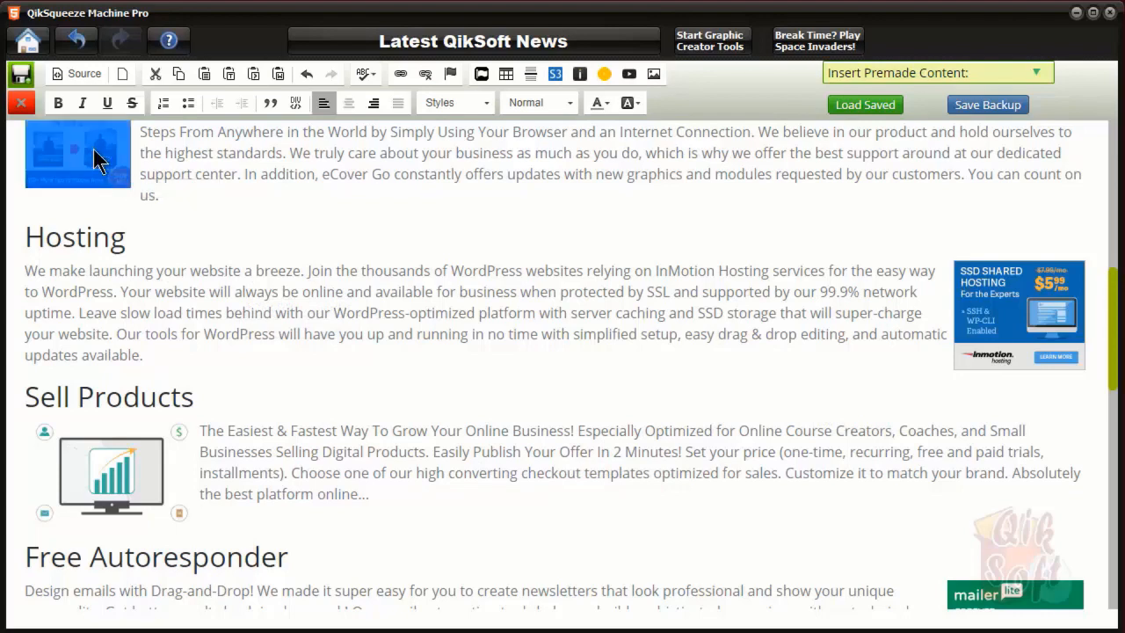
Inspect the eCover image's properties and close them unchanged
double_click(97, 159)
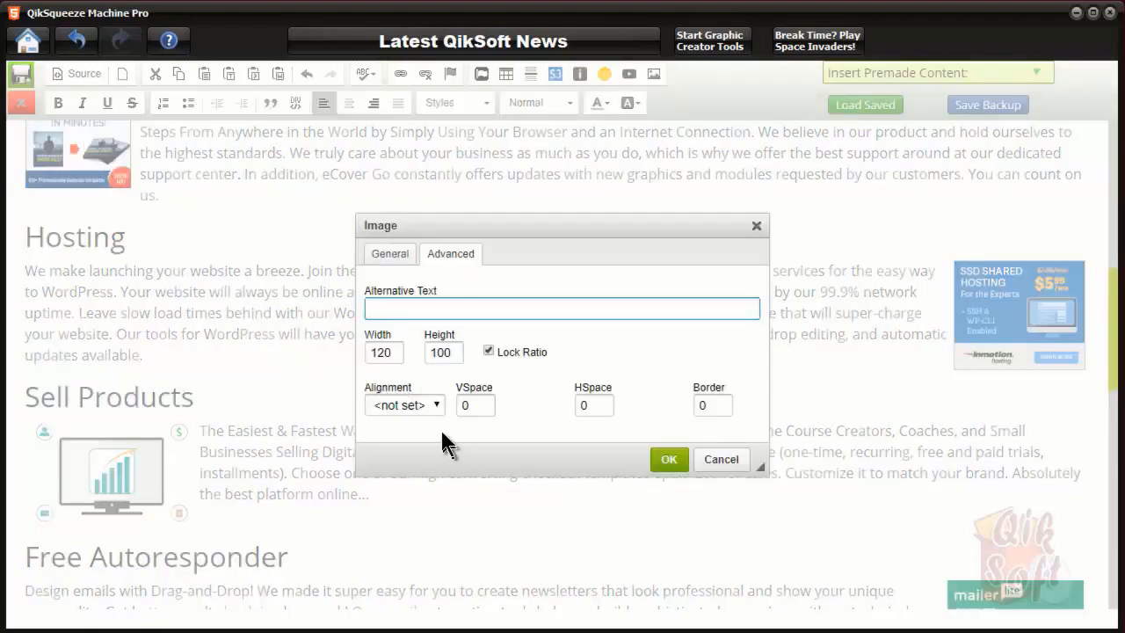
click(387, 254)
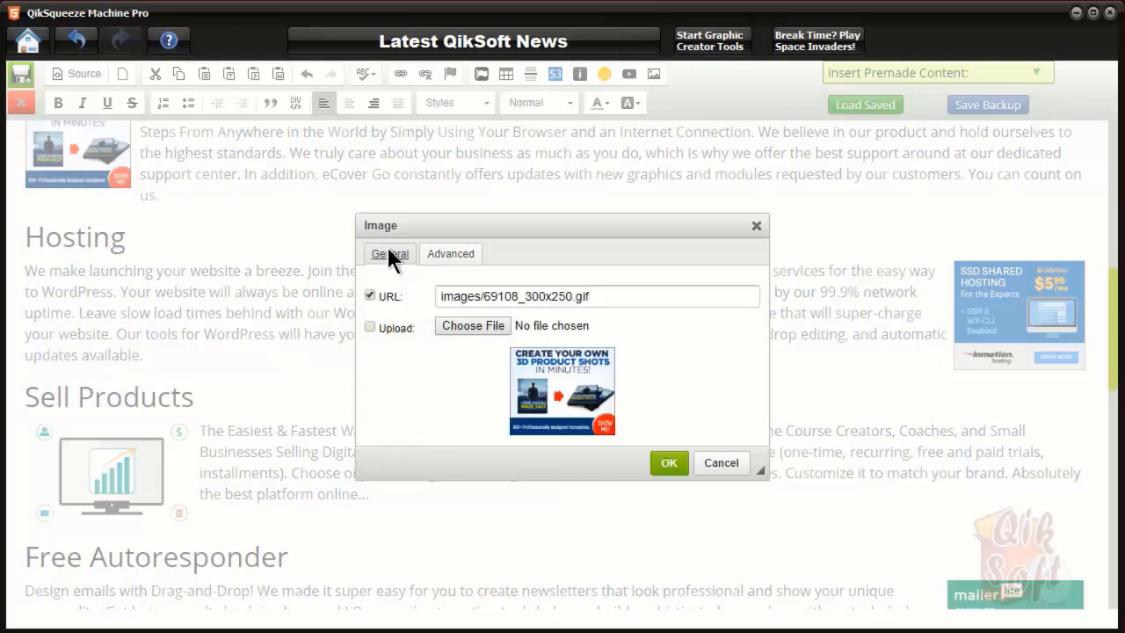
click(436, 257)
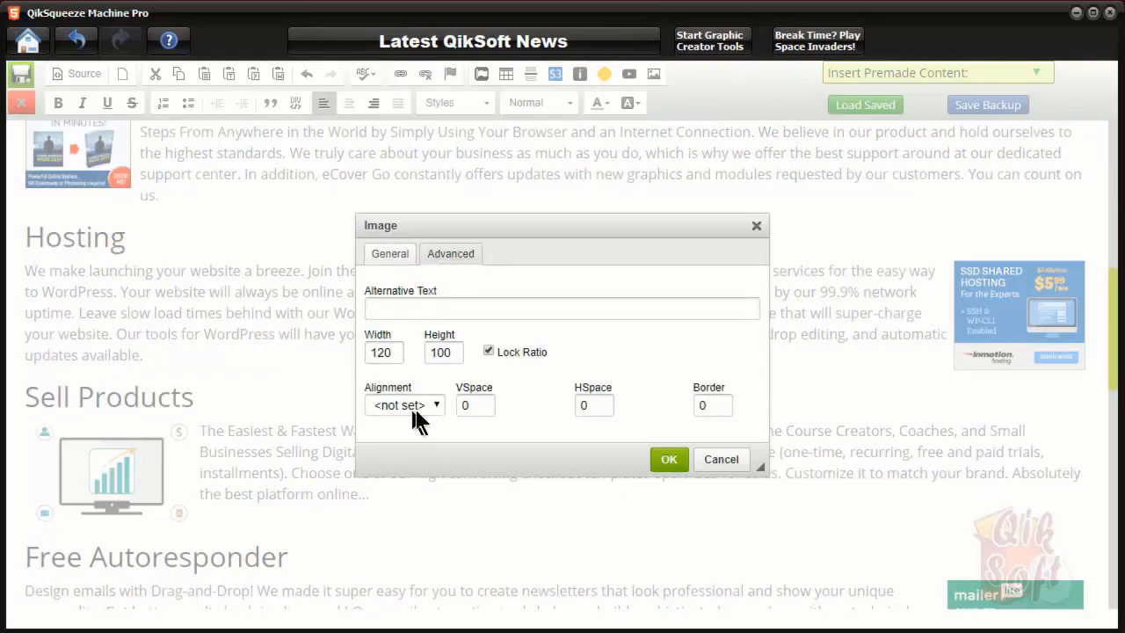
click(716, 459)
Set the 150 by 125 SSD hosting image's alignment to Right beside the InMotion Hosting text
scroll(620, 380, down, 8)
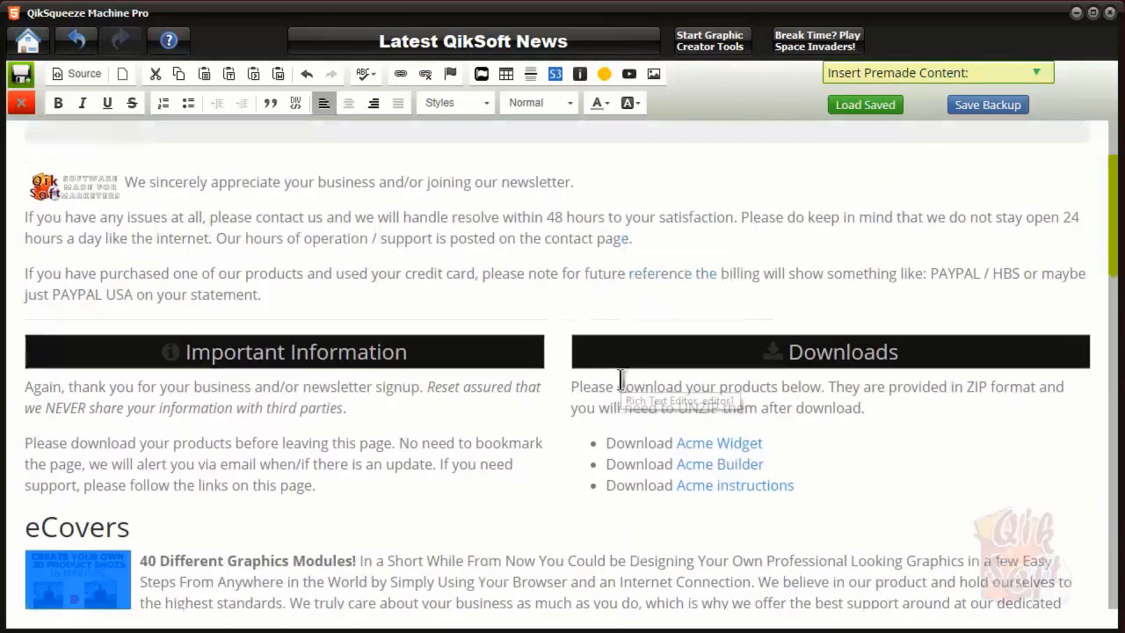
scroll(620, 379, down, 1)
click(730, 362)
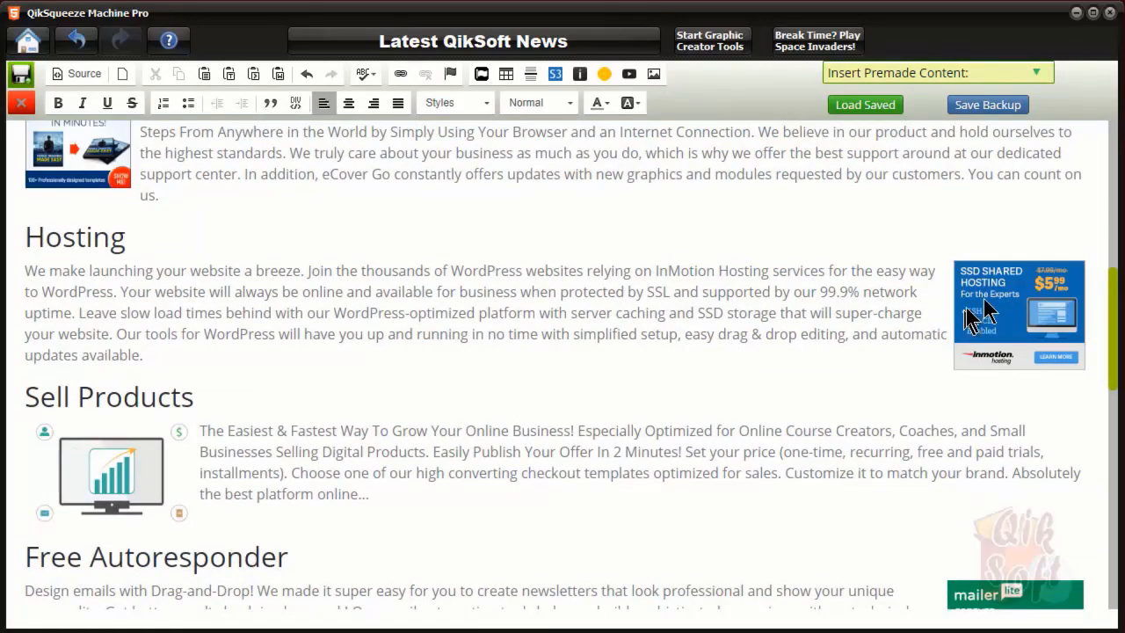
double_click(1020, 309)
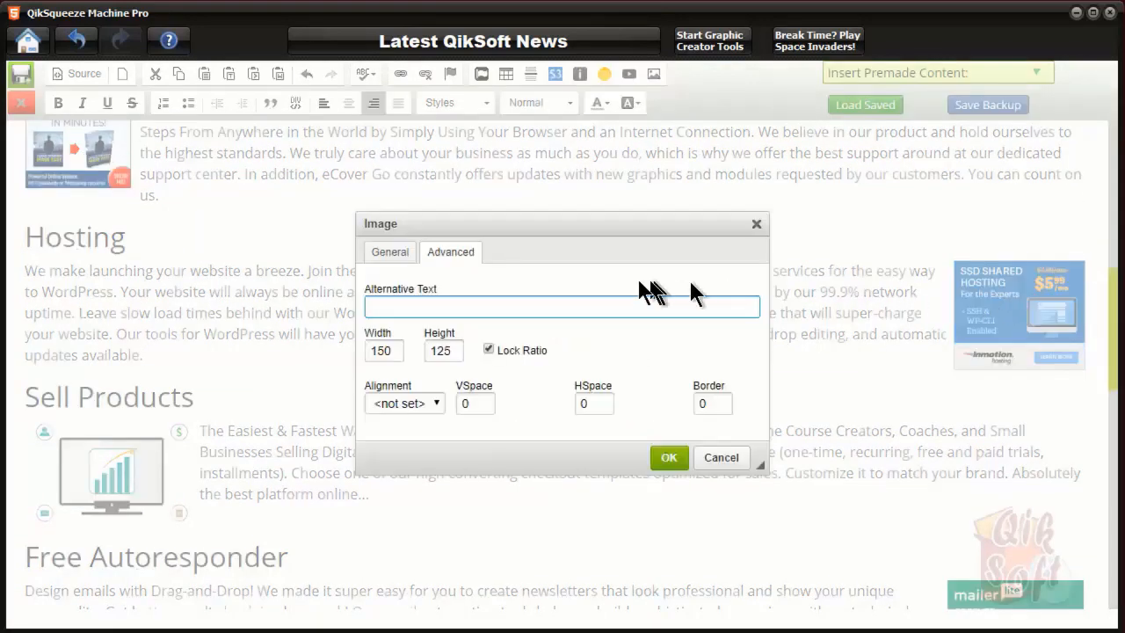
click(437, 404)
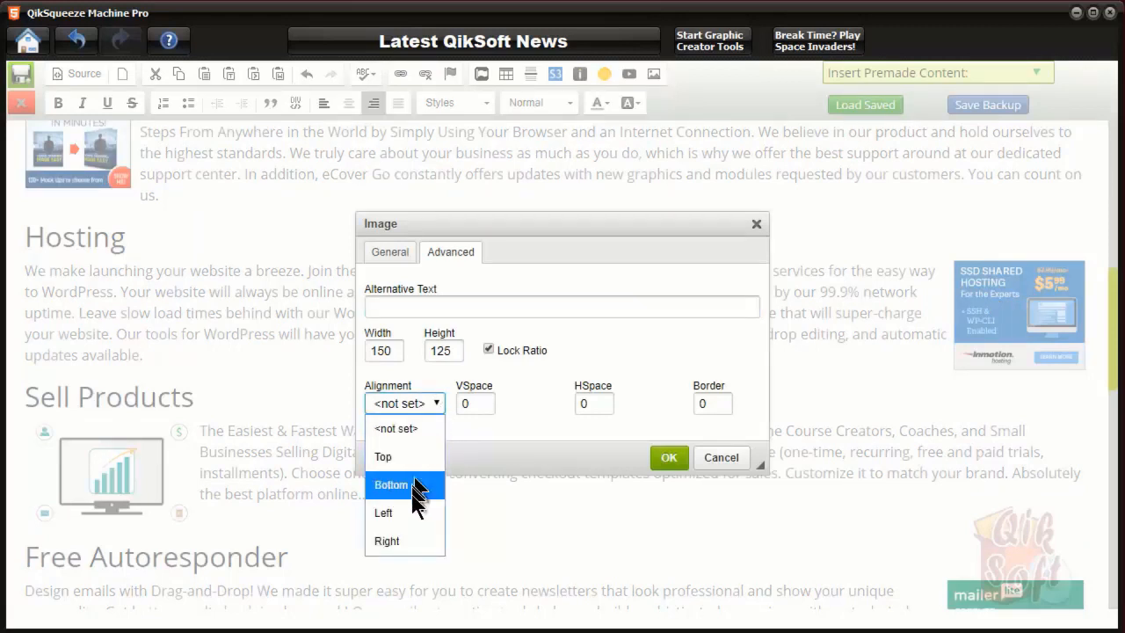
click(405, 542)
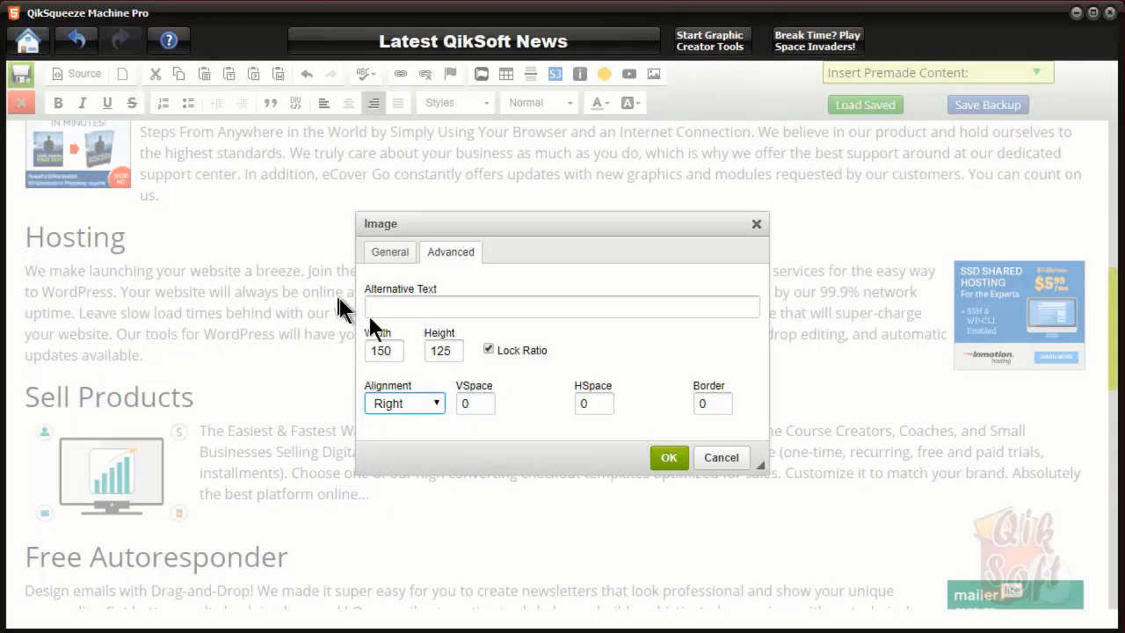
click(665, 458)
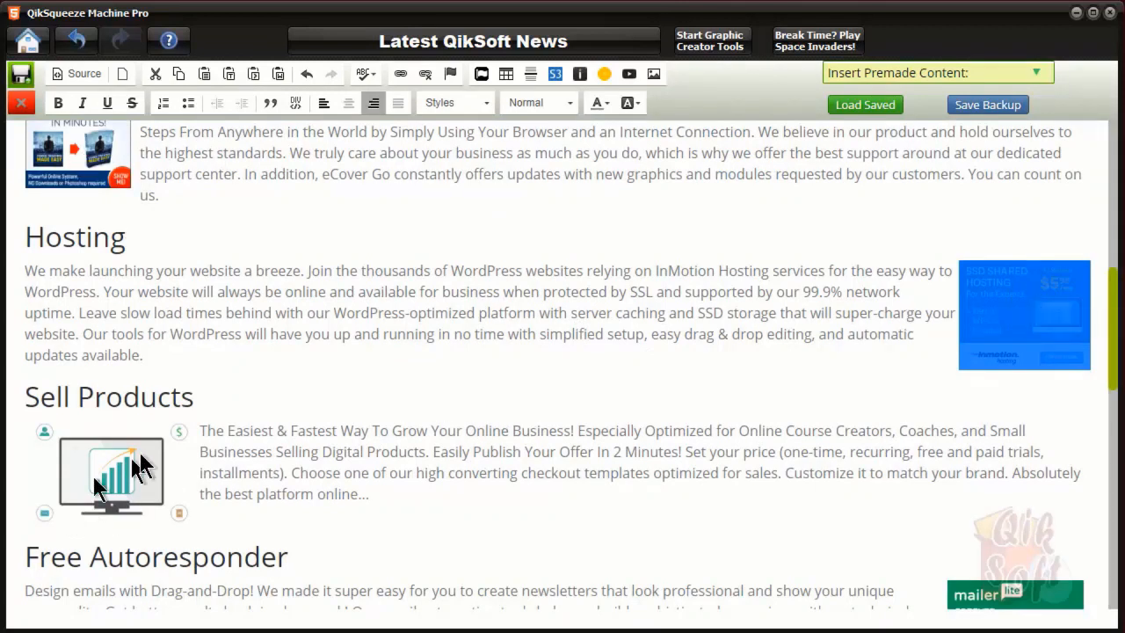
click(1040, 597)
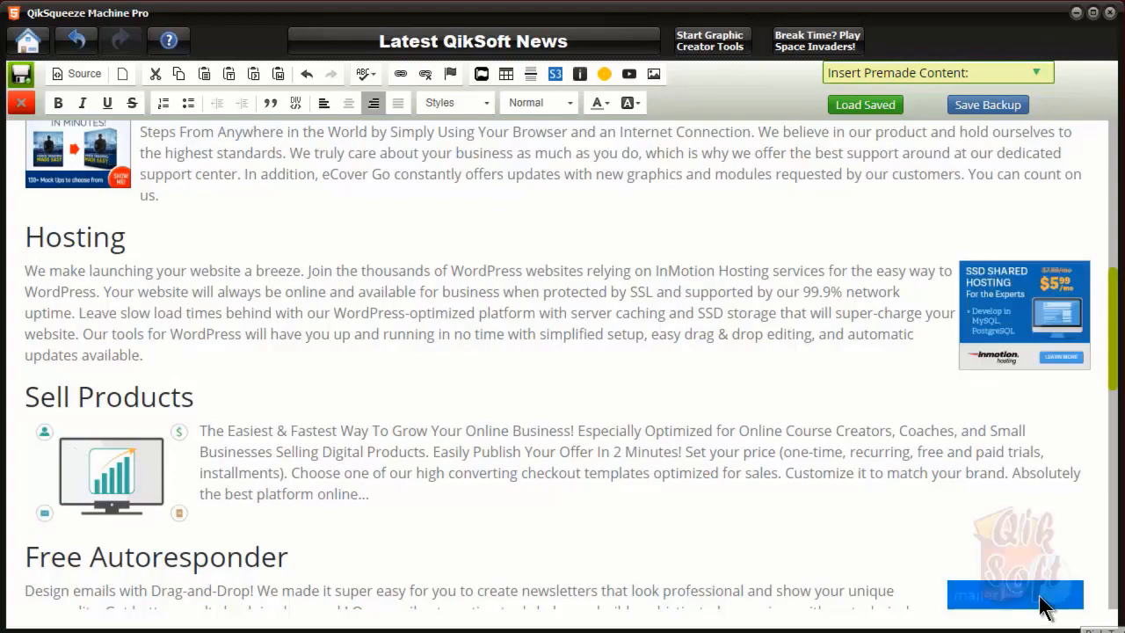
scroll(878, 474, down, 3)
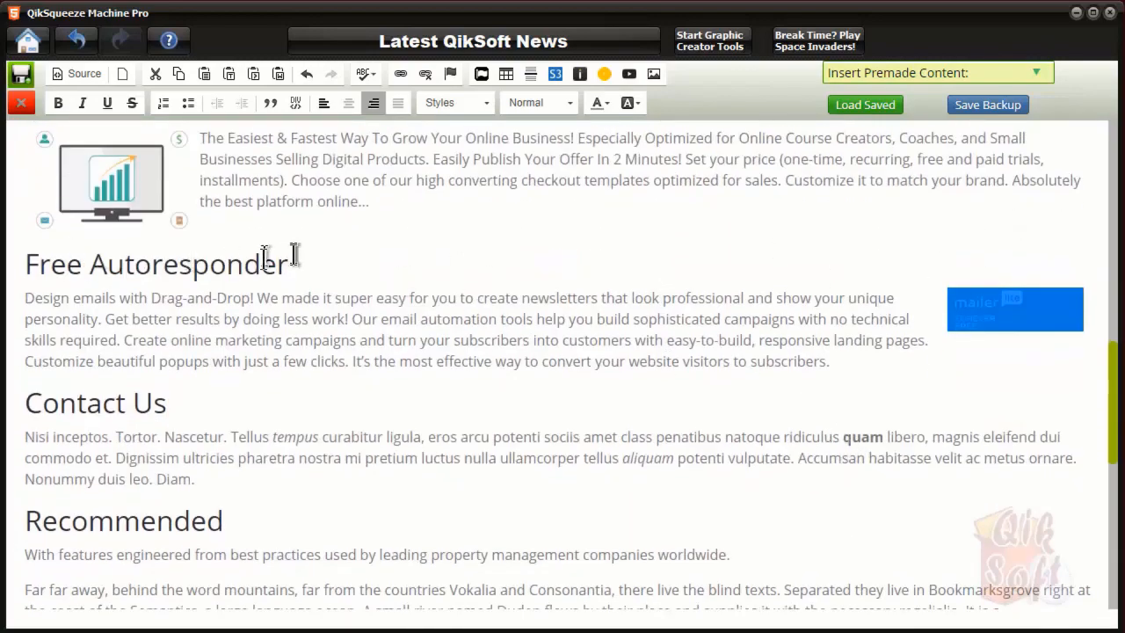
scroll(387, 312, up, 5)
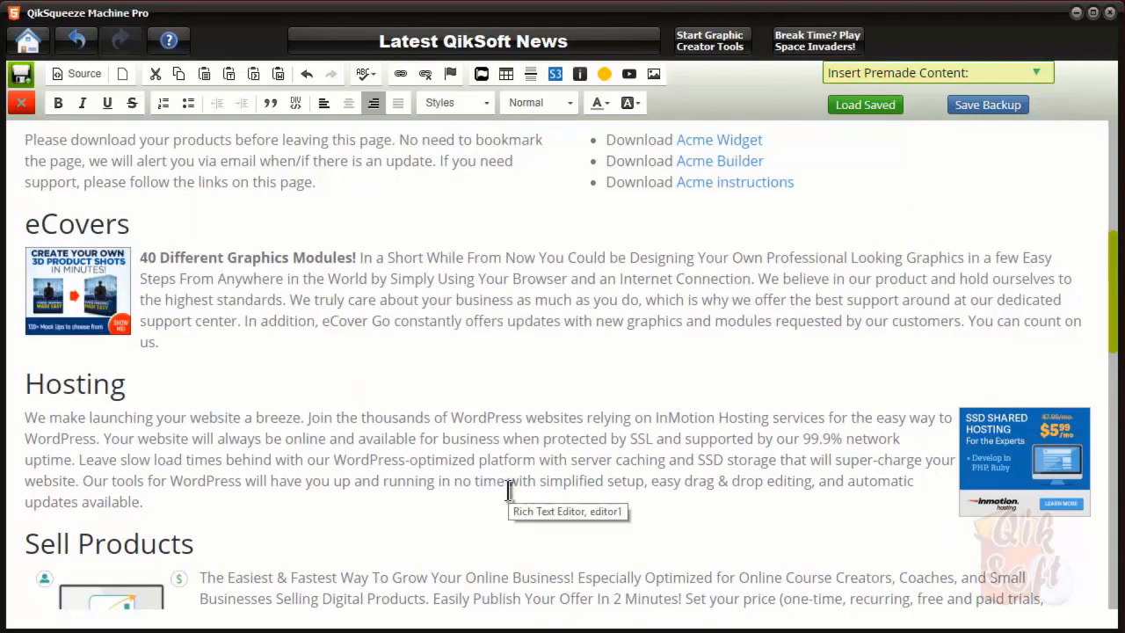
scroll(509, 489, down, 2)
scroll(510, 489, down, 5)
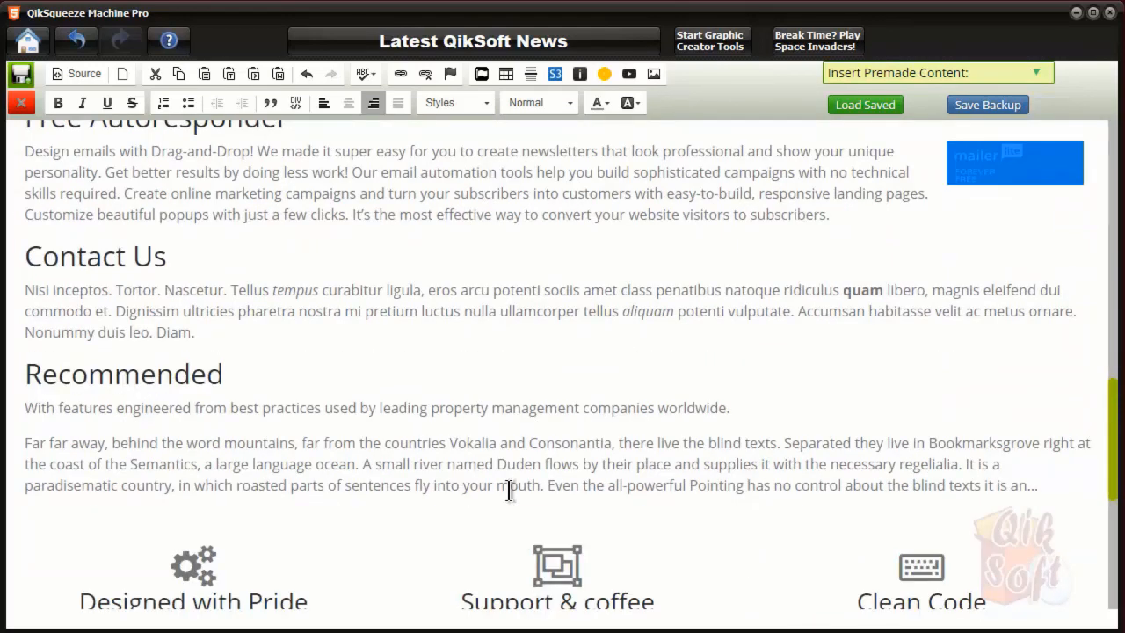
scroll(514, 490, down, 2)
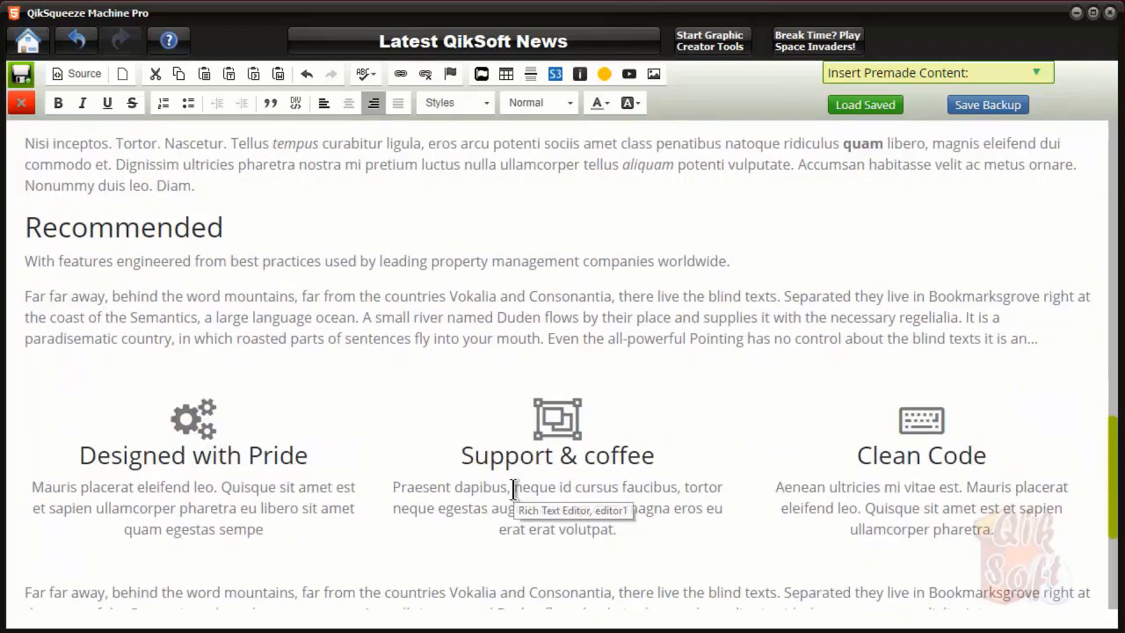
scroll(514, 490, down, 2)
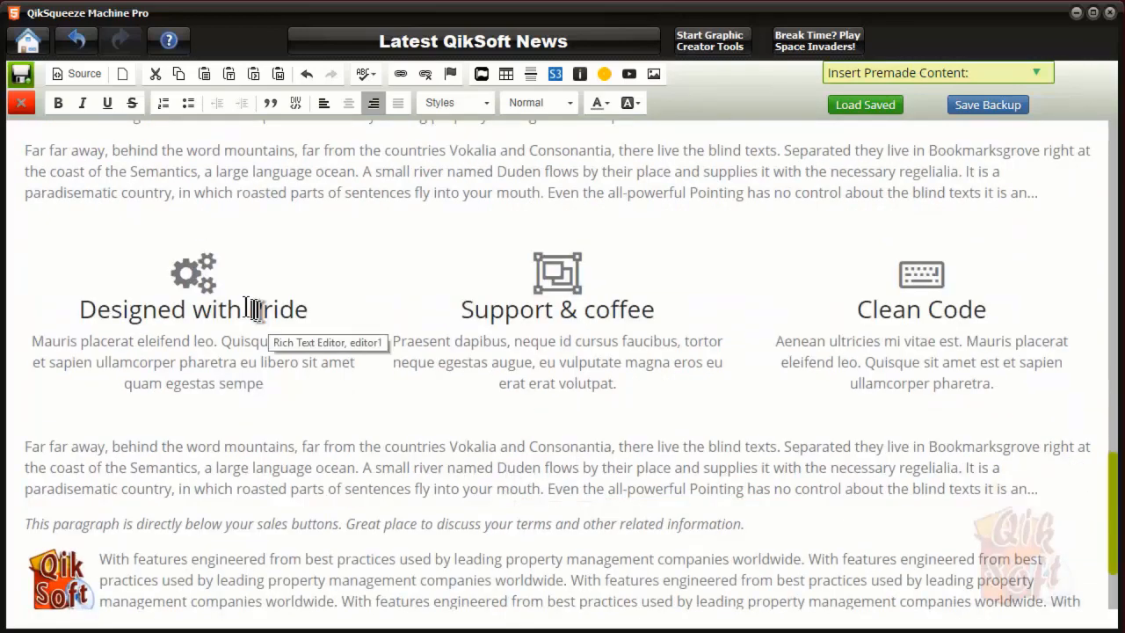
Set Bordered to Yes on the gear icon above Designed with Pride, leaving fixed width off
click(202, 272)
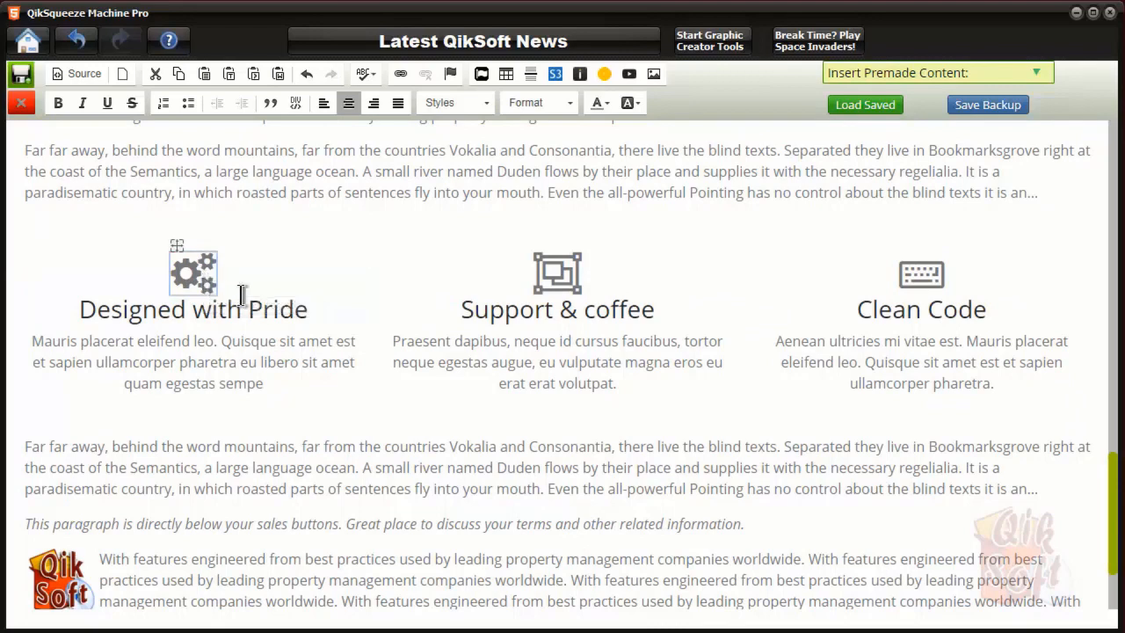
double_click(199, 276)
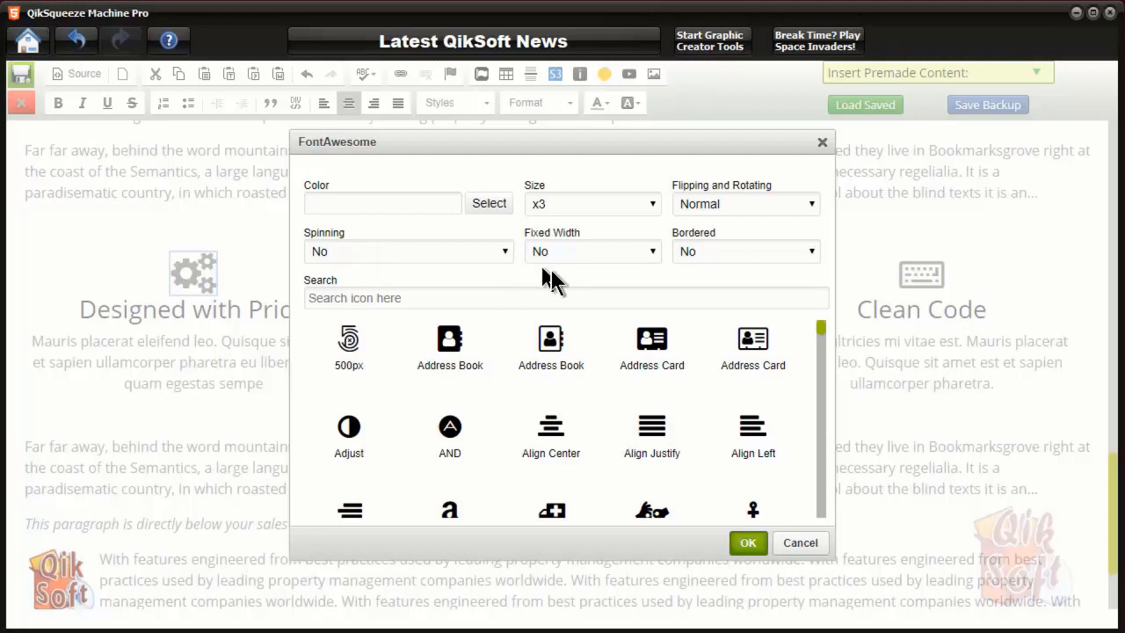
click(653, 255)
click(715, 273)
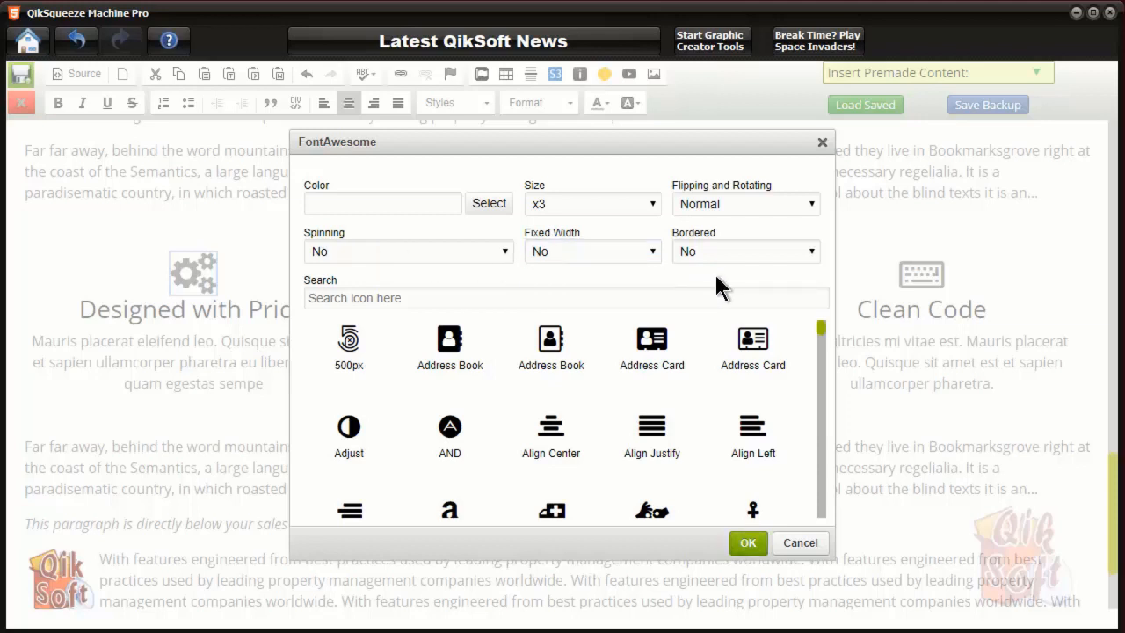
click(811, 252)
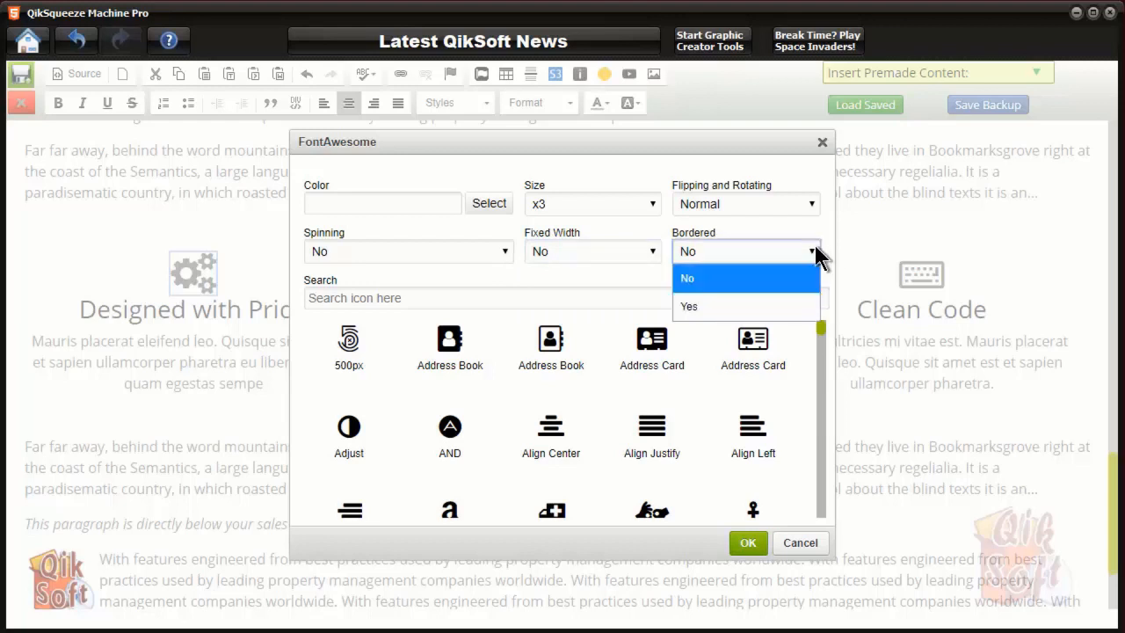
click(738, 308)
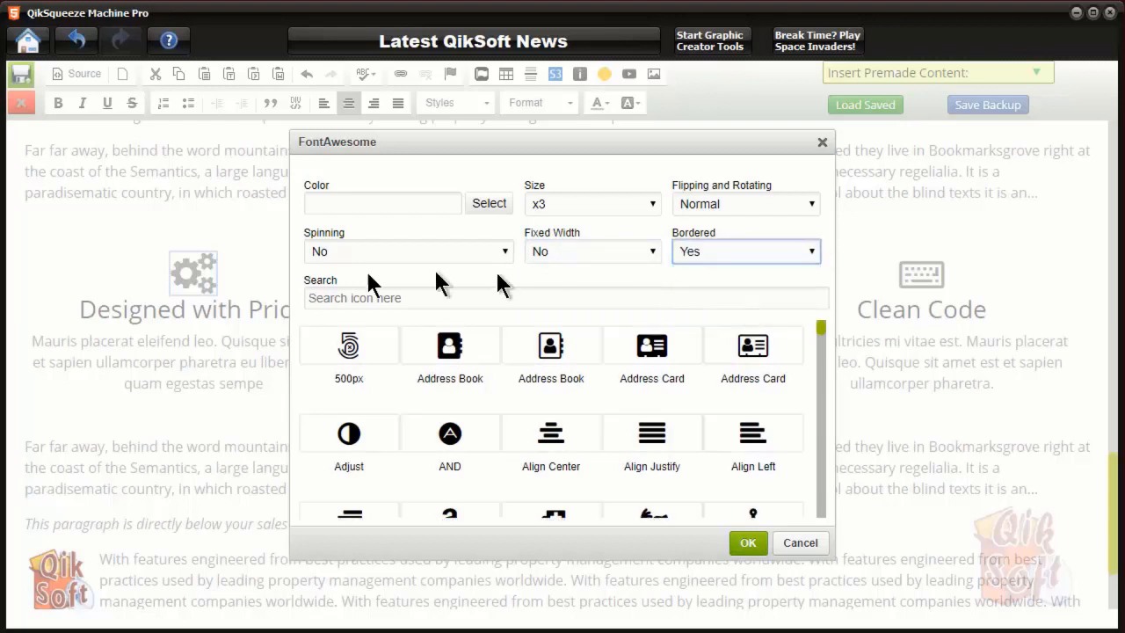
click(749, 545)
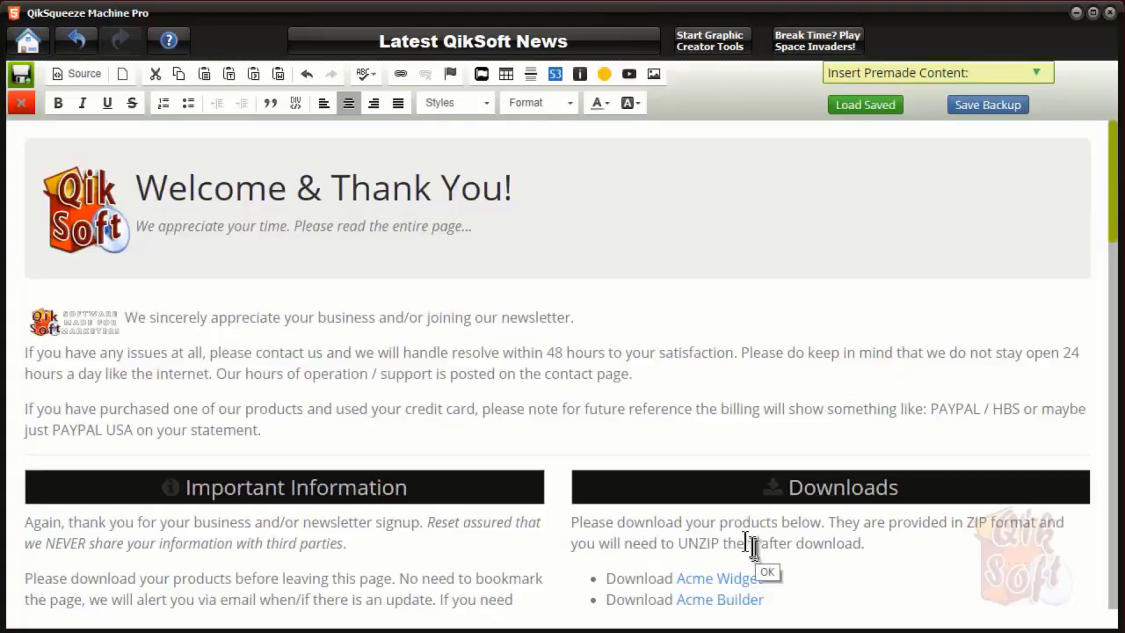
Add an empty line after the 'With features engineered…' paragraph beside the QikSoft logo
scroll(620, 448, down, 10)
scroll(620, 450, down, 10)
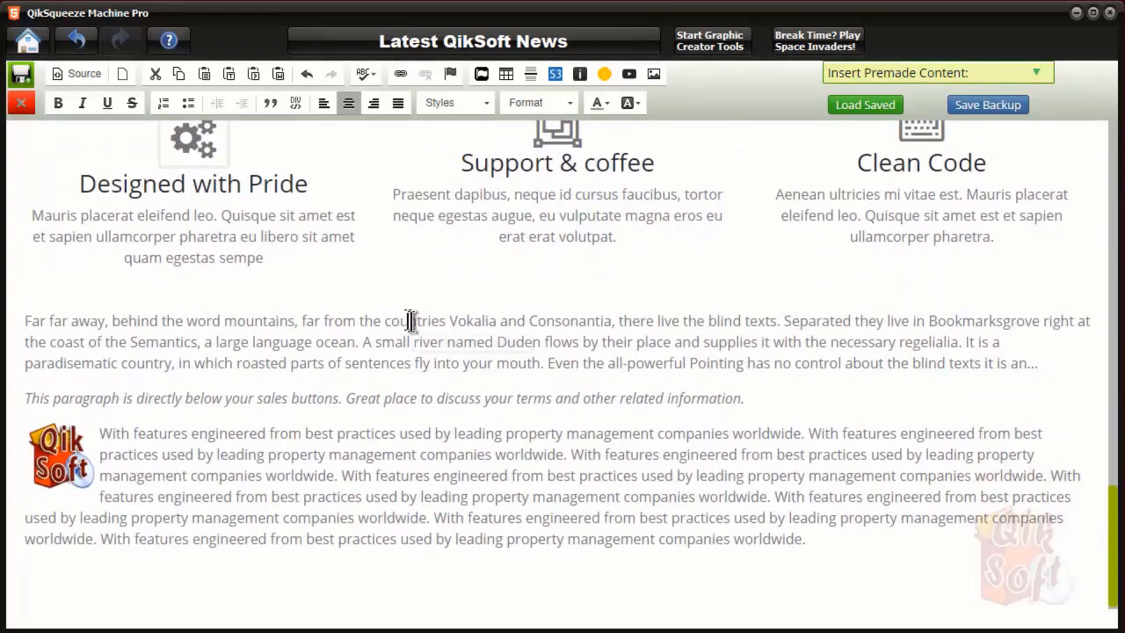
scroll(236, 276, up, 2)
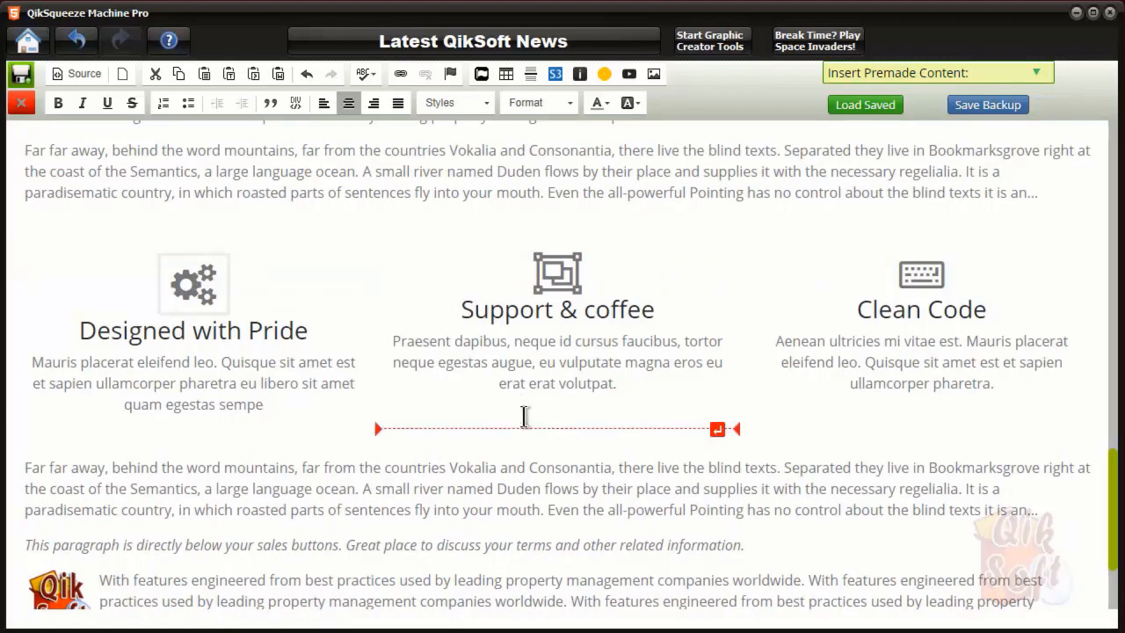
scroll(524, 415, down, 2)
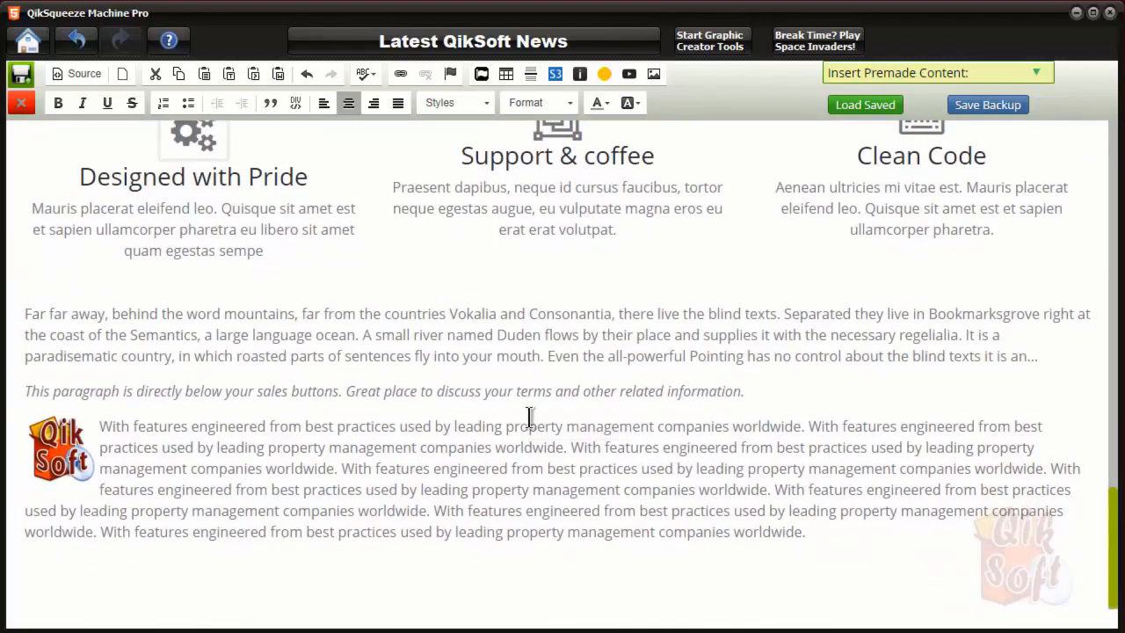
scroll(562, 439, up, 12)
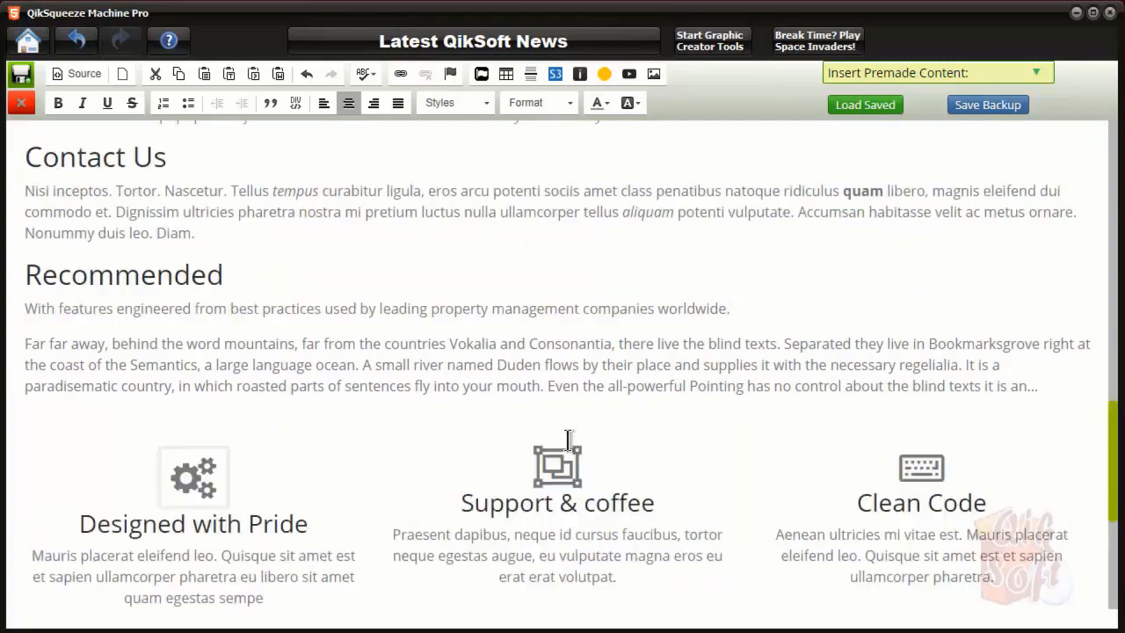
scroll(568, 440, up, 5)
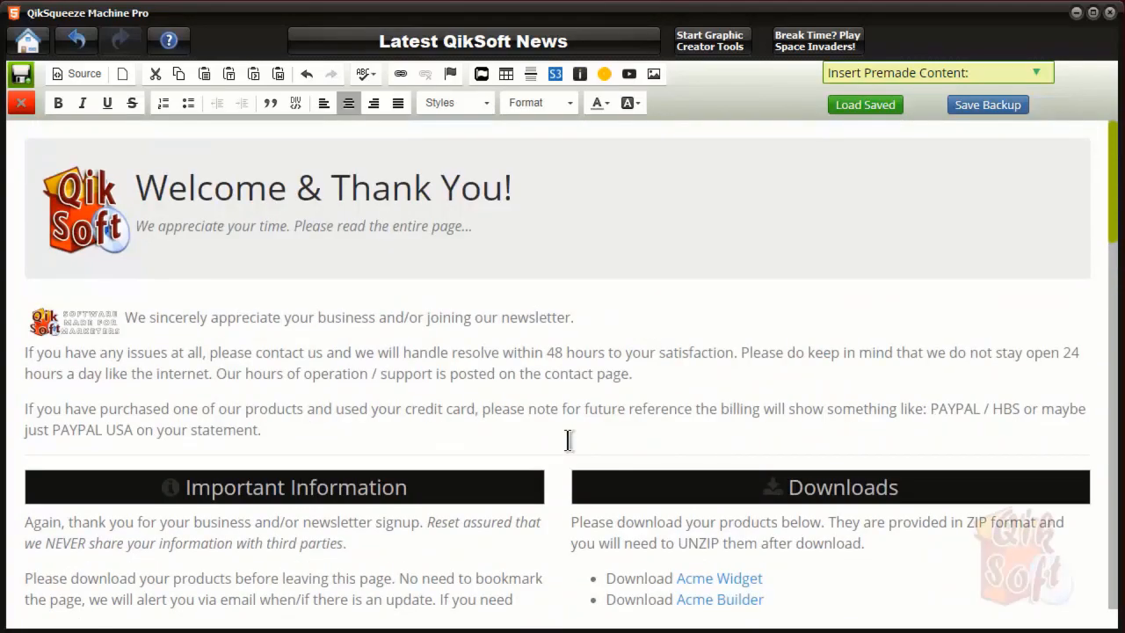
scroll(568, 439, down, 17)
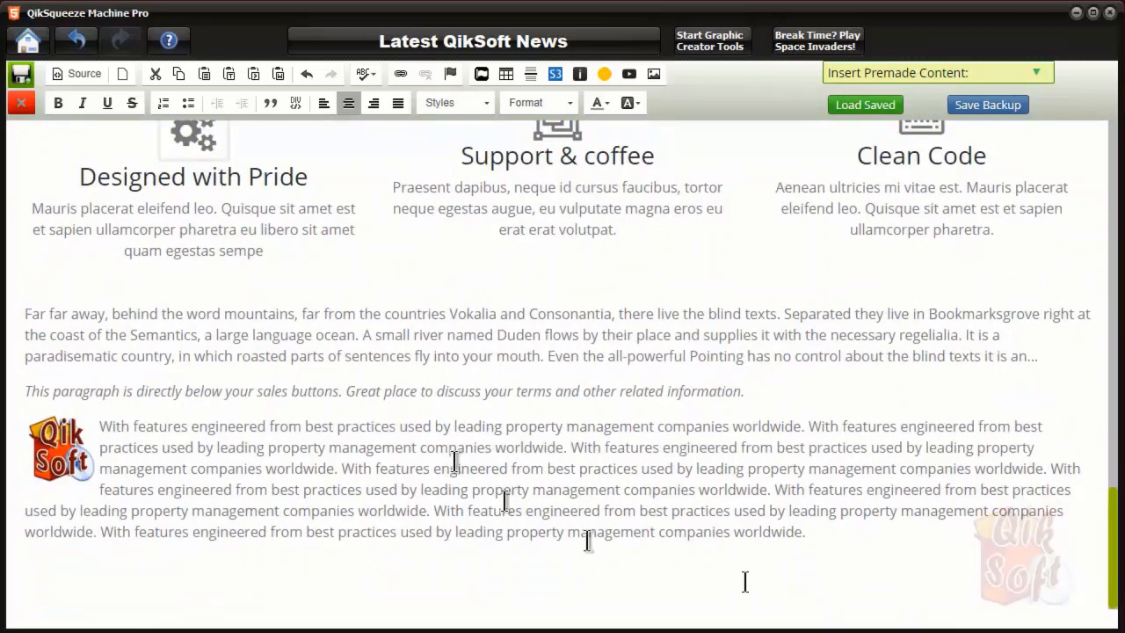
click(864, 535)
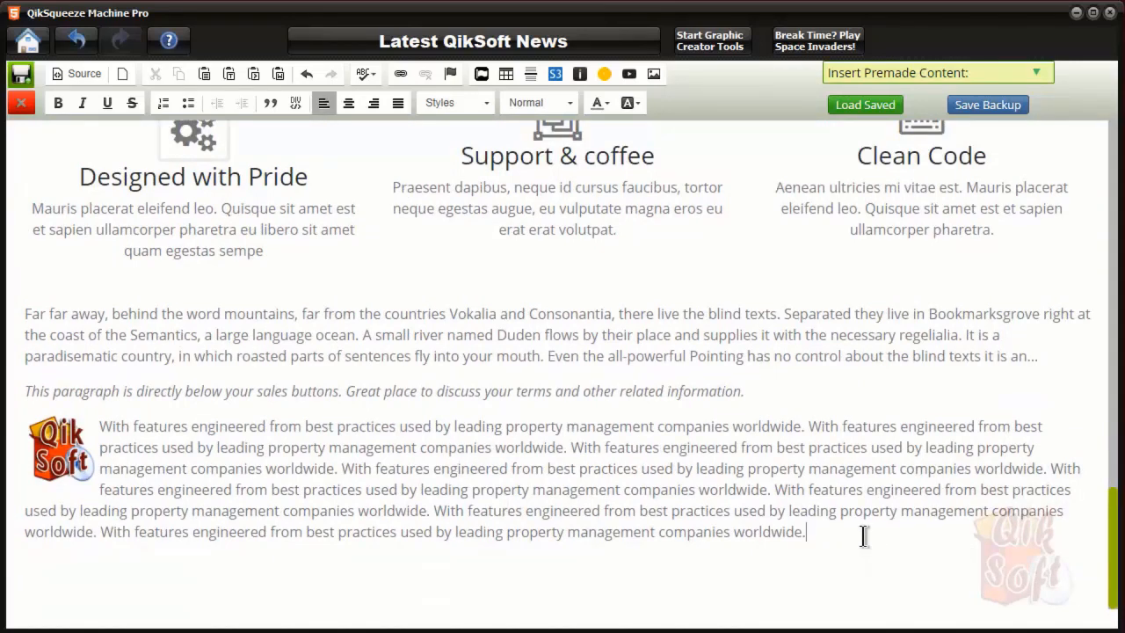
key(Return)
Insert the premade Header-Paragraph-Image section as a 'Create Graphics Online' block and save the content
click(1033, 74)
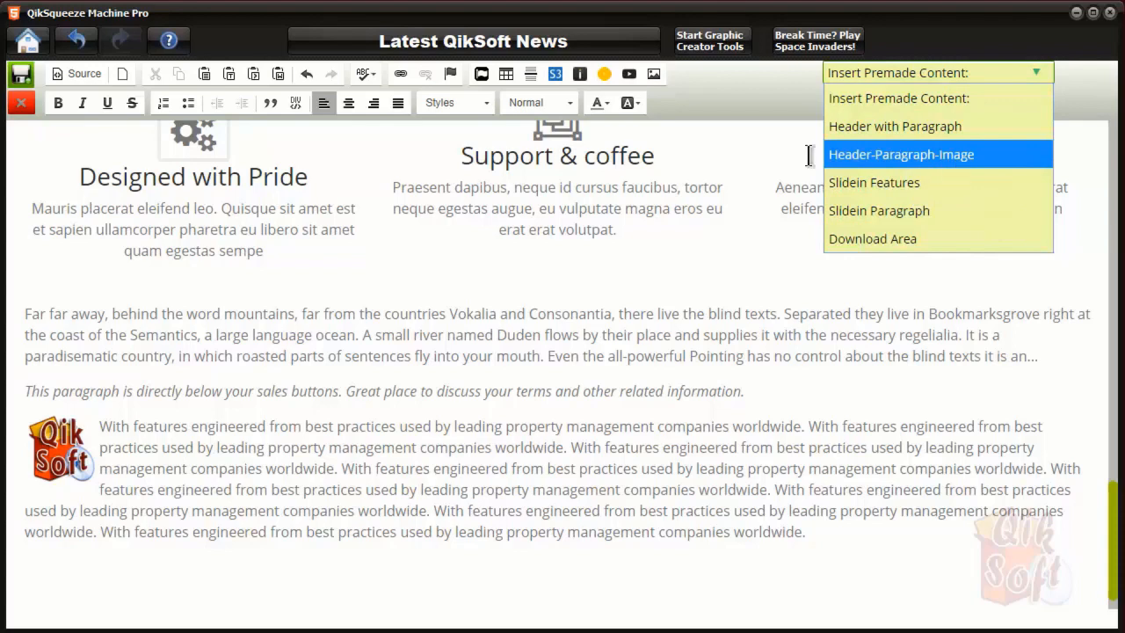
click(893, 156)
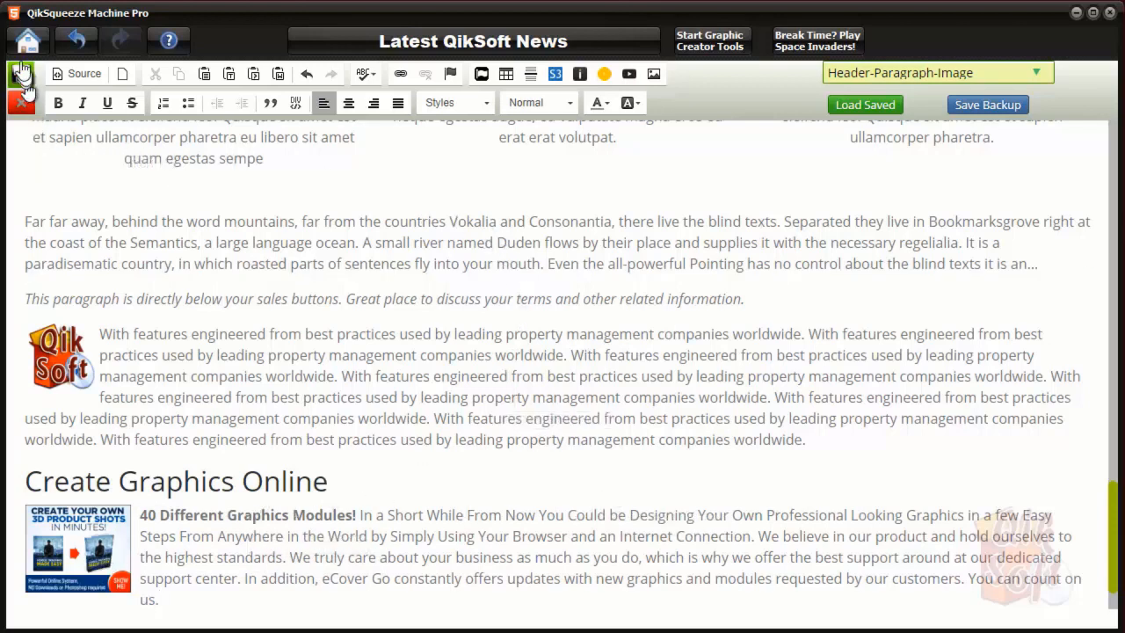
click(20, 81)
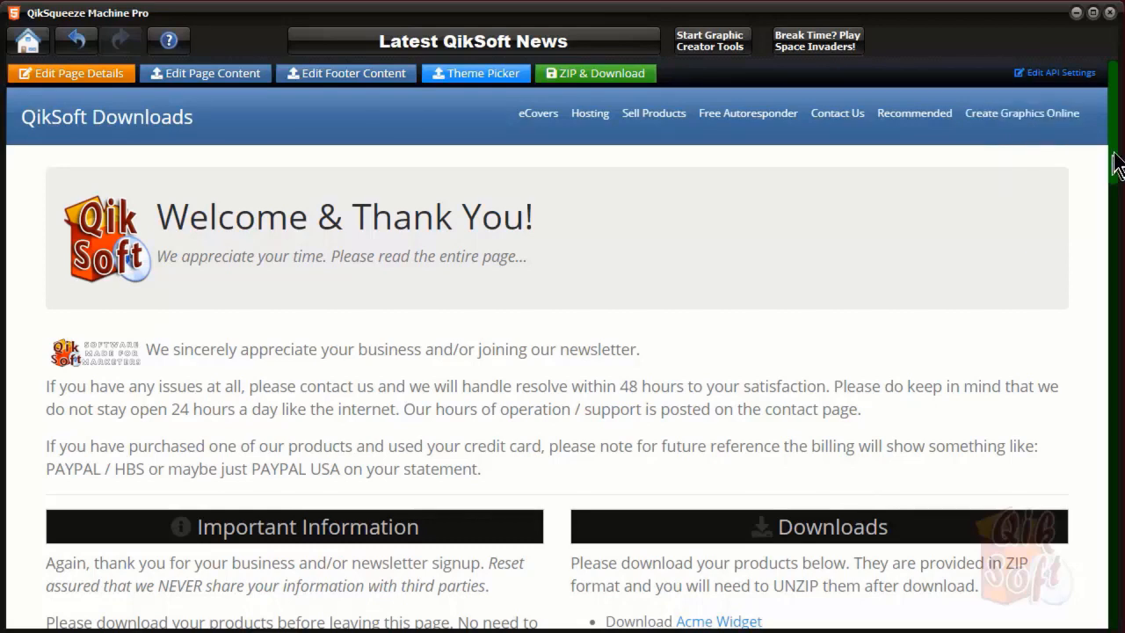
drag(1116, 163, 1113, 356)
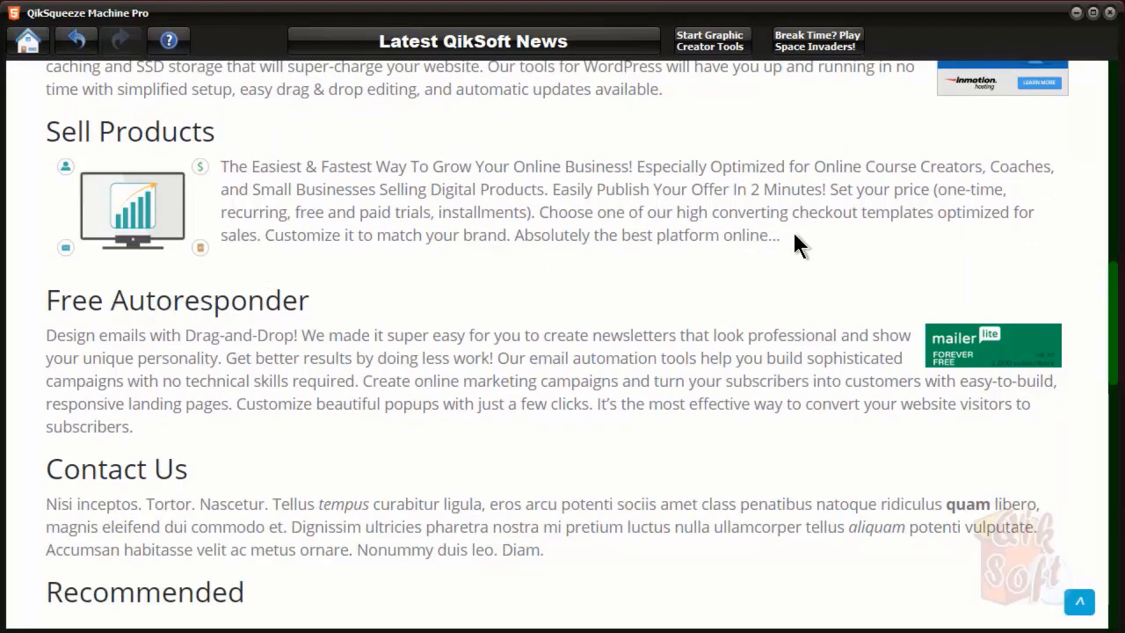
drag(1114, 285, 1114, 433)
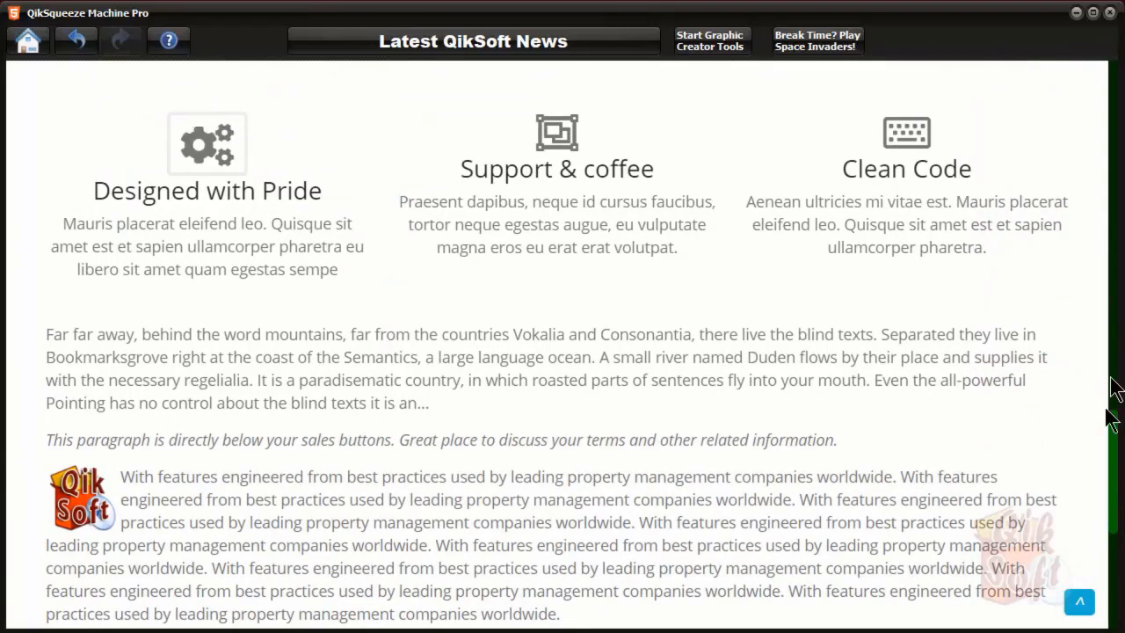
drag(1117, 450, 1112, 557)
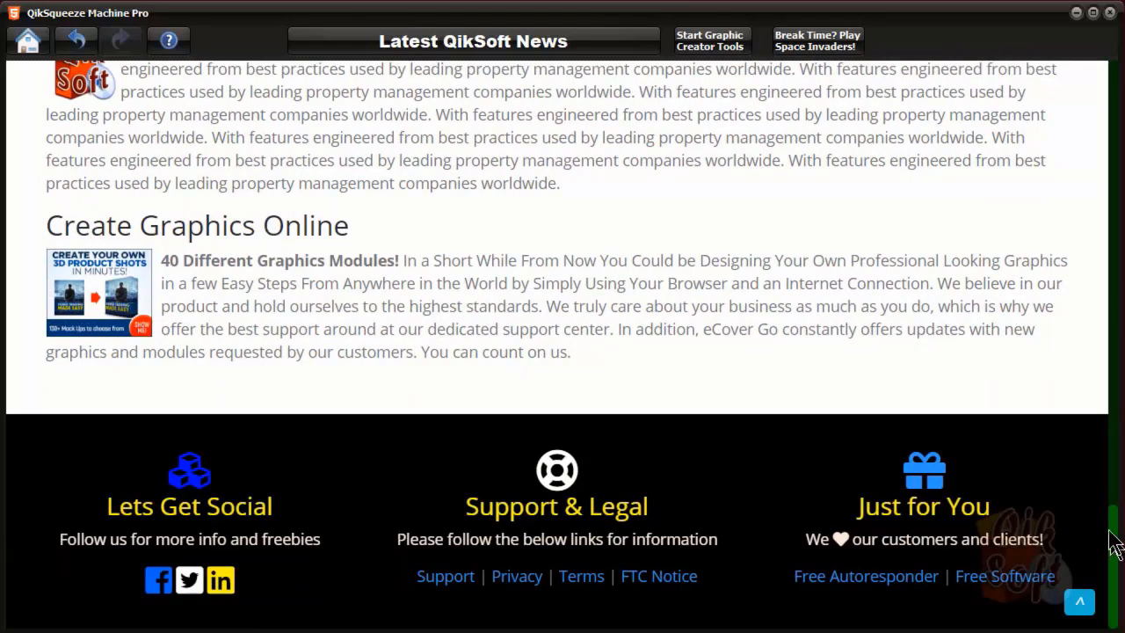
click(1080, 604)
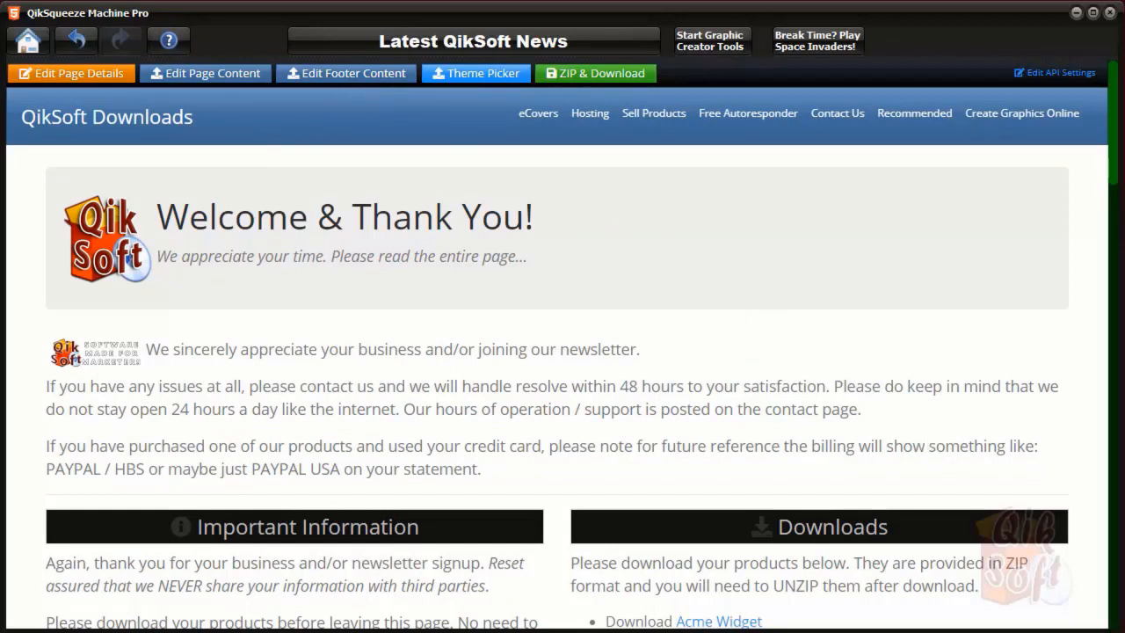
Open the footer for editing, dismiss the premade footer list, and select the blue cubes icon
click(363, 74)
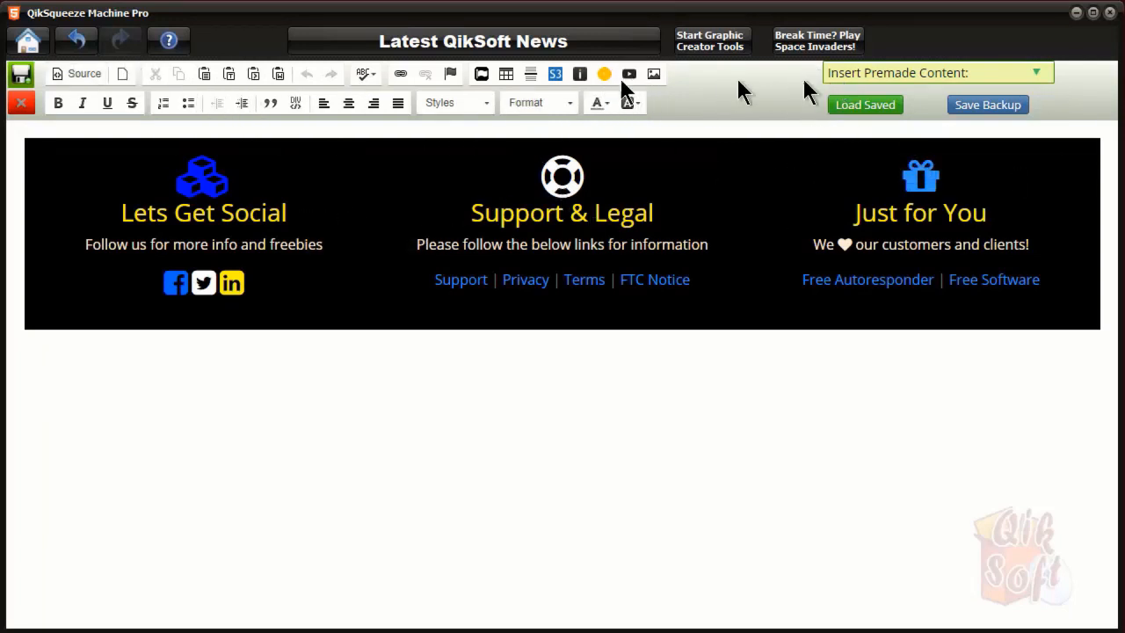
click(1032, 75)
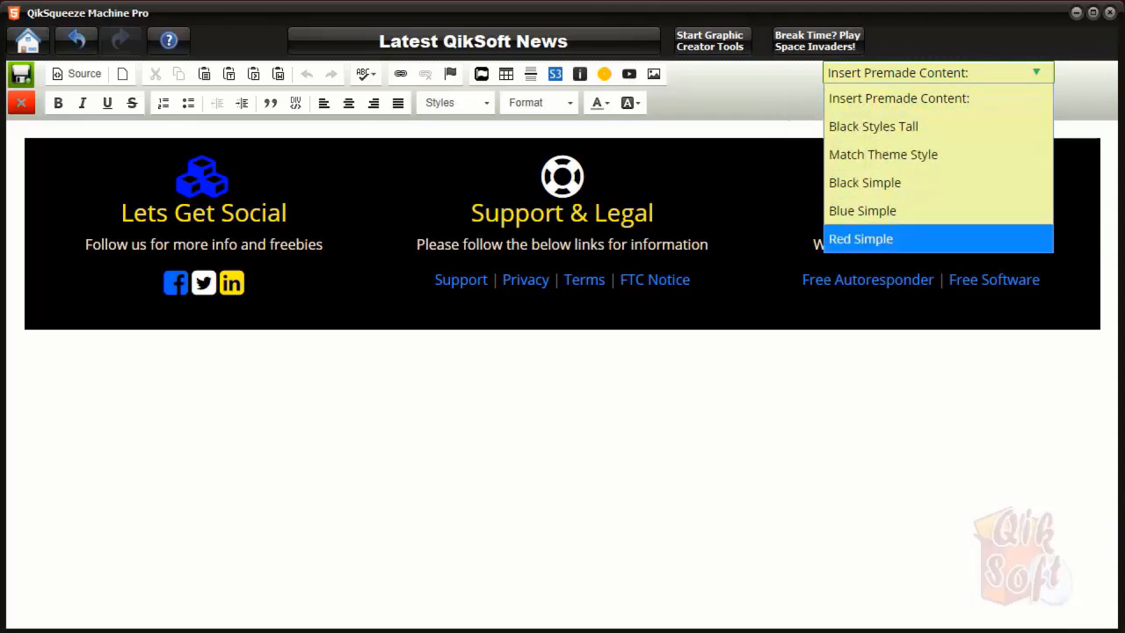
click(1012, 242)
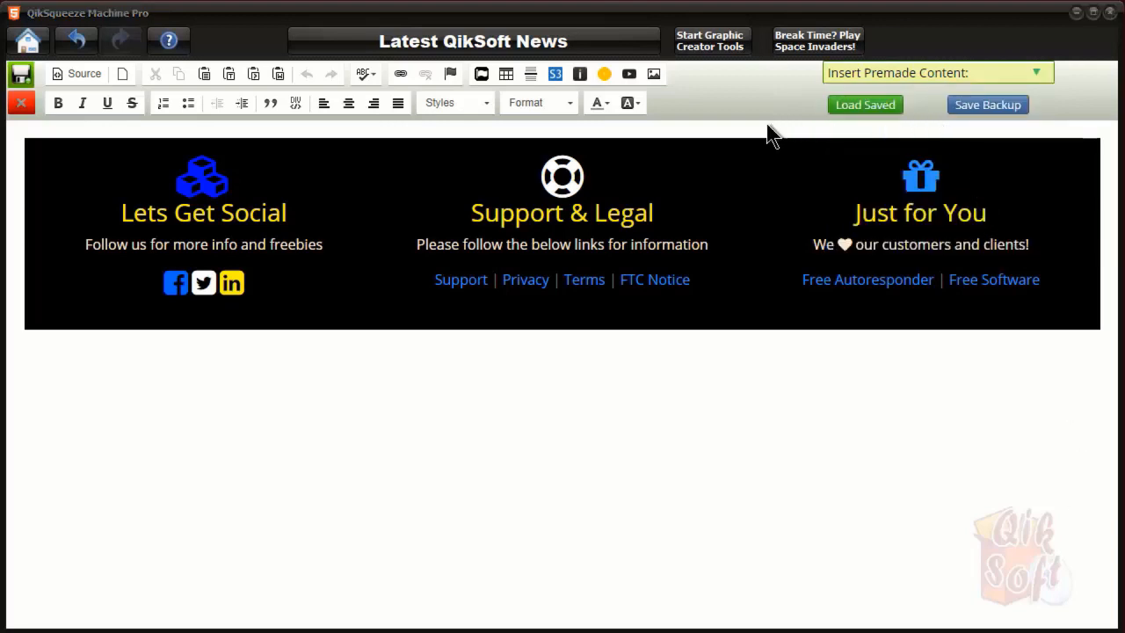
click(200, 183)
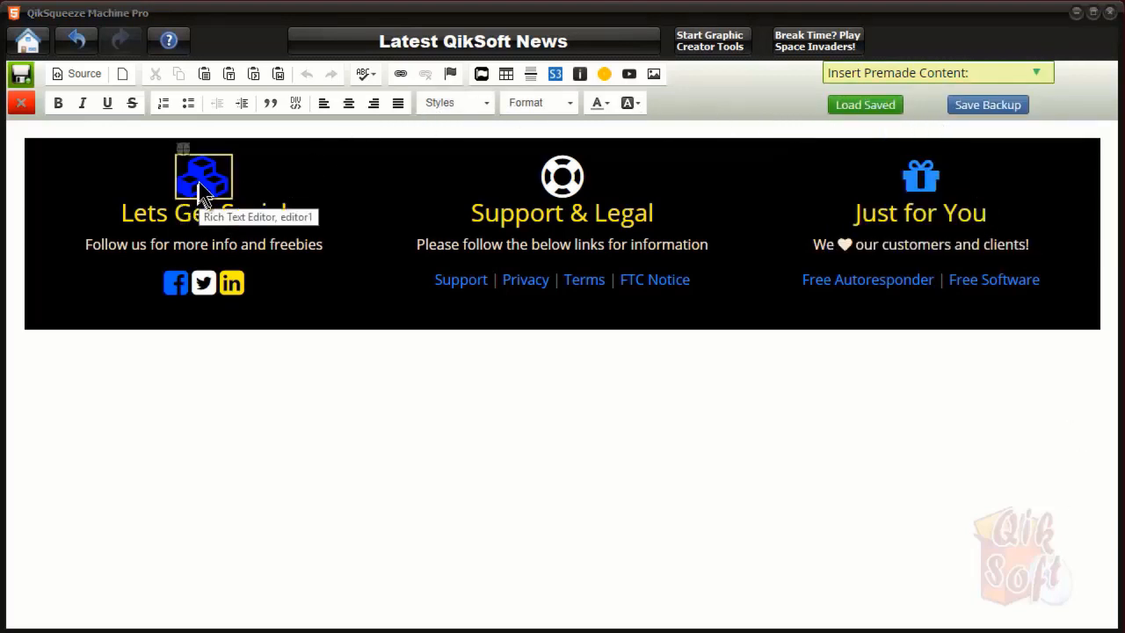
double_click(559, 179)
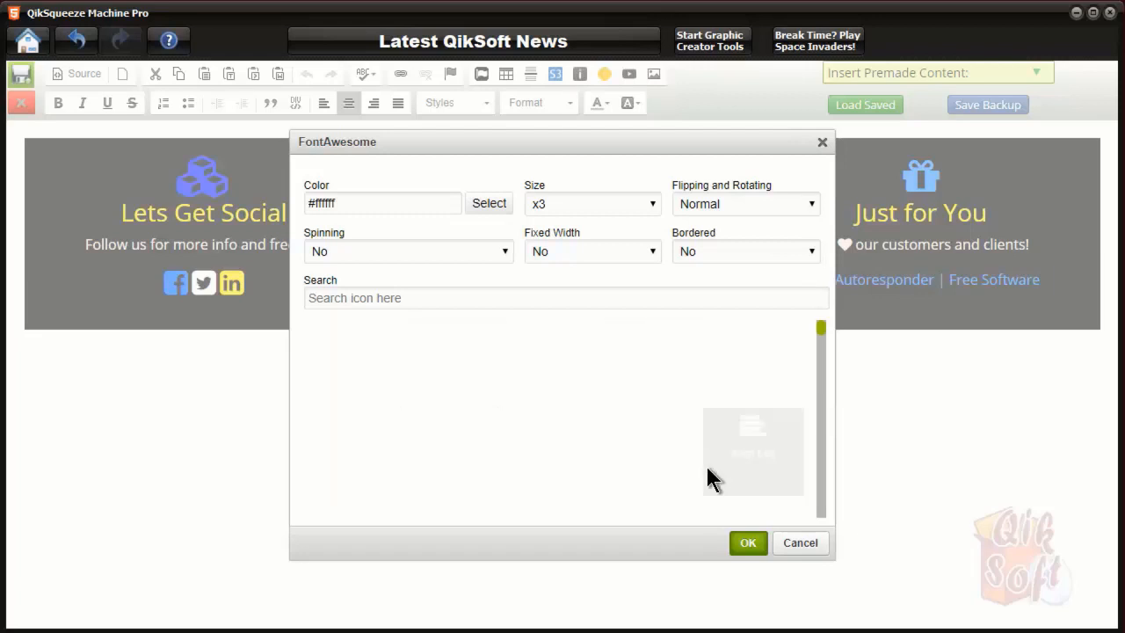
click(821, 142)
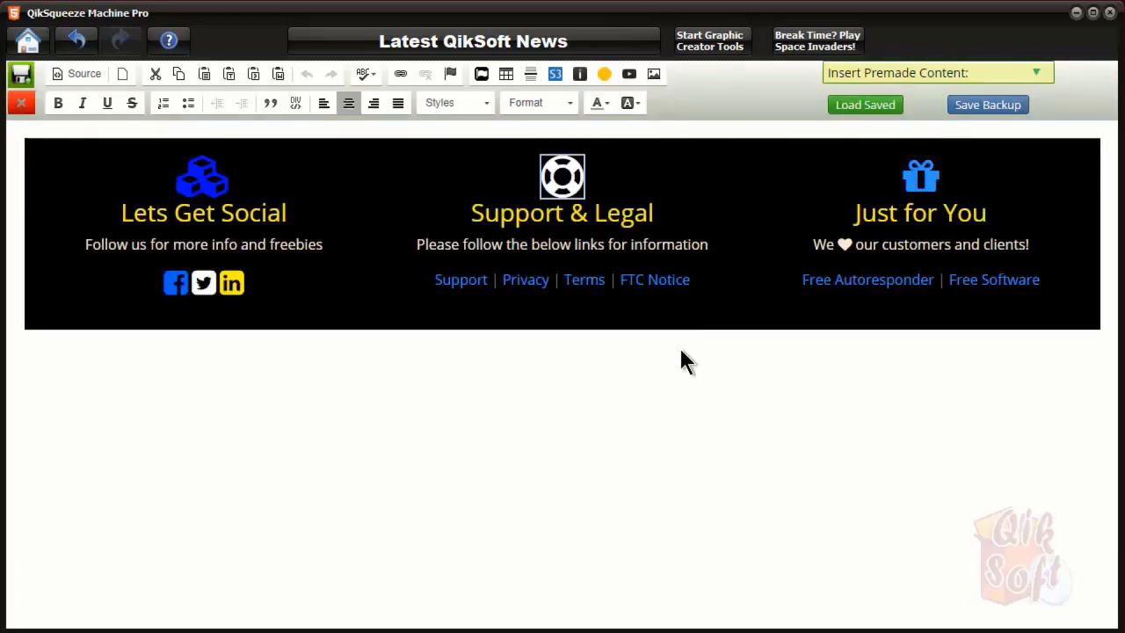
click(708, 297)
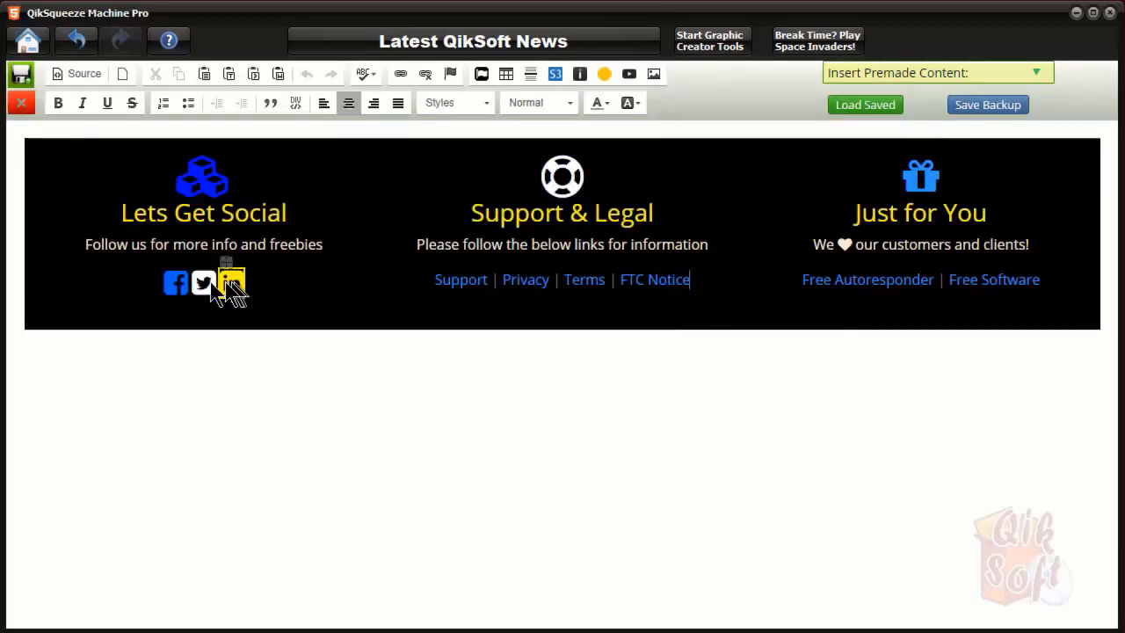
click(337, 250)
click(468, 286)
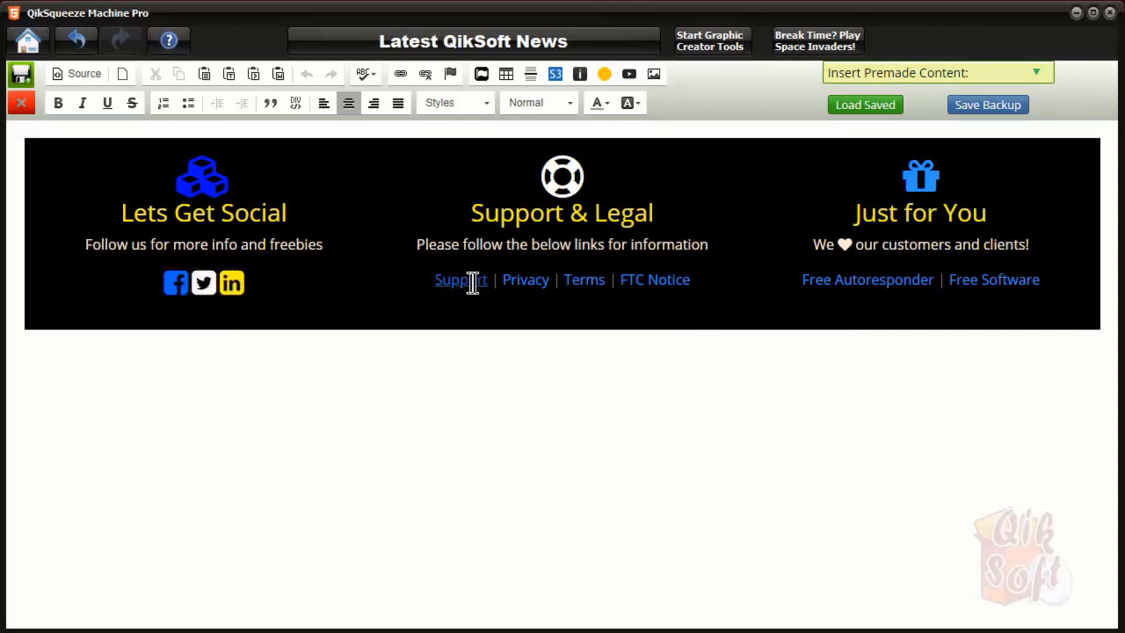
drag(490, 279, 434, 279)
Cancel the Support link dialog without adding a URL and close the footer editor
click(403, 75)
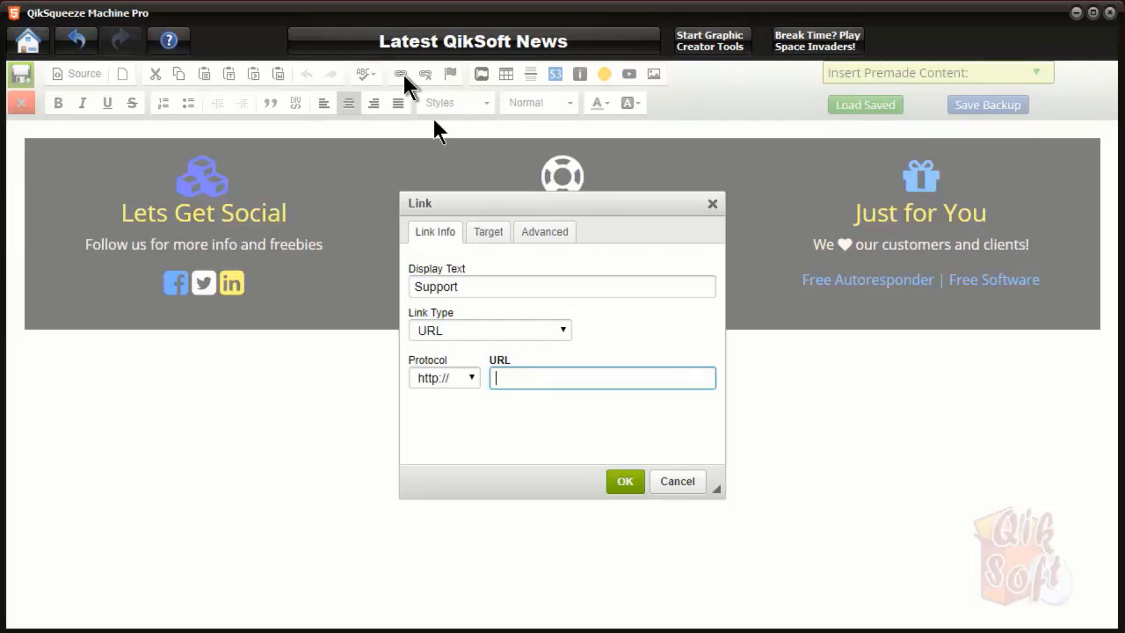
click(677, 482)
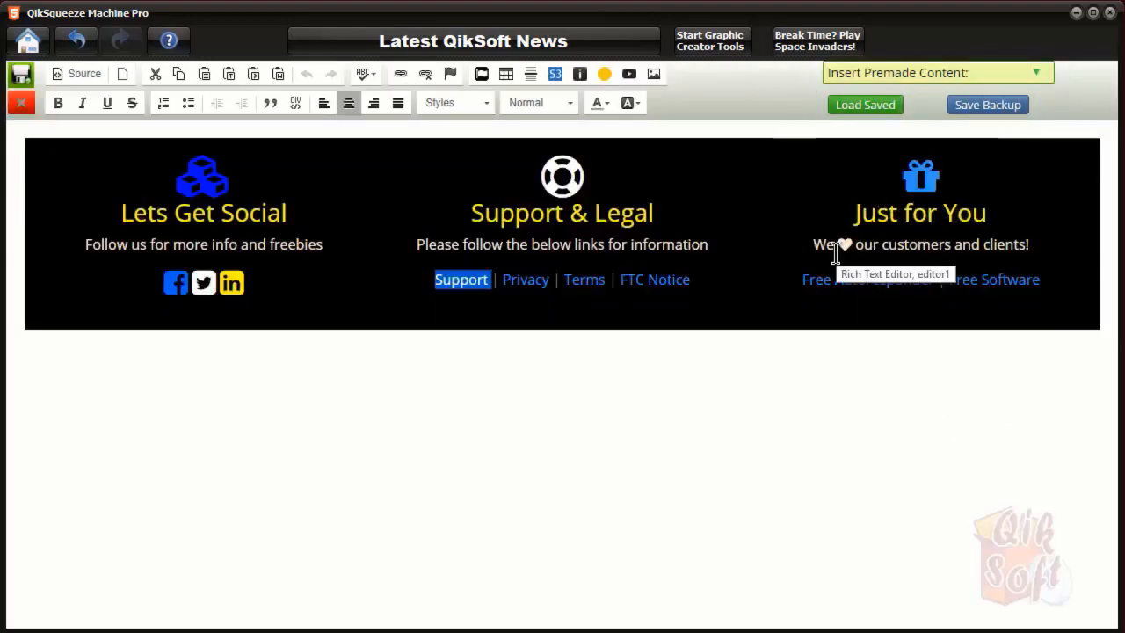
click(22, 103)
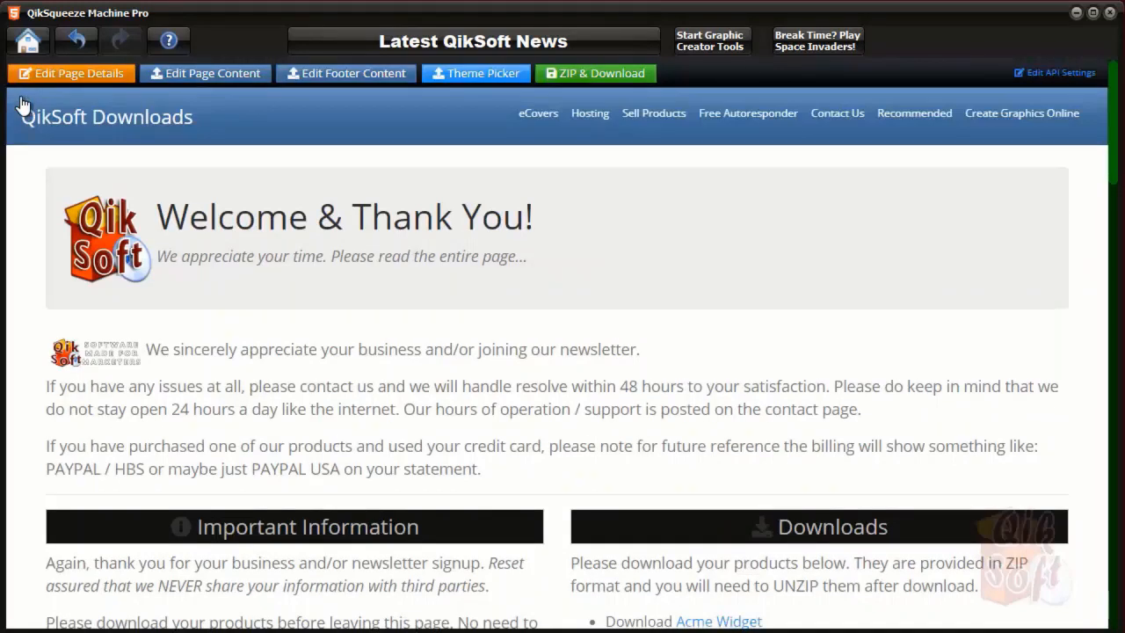
Apply the Cyborg theme to the QikSoft Downloads page, checking the black-and-blue result down to the footer
click(483, 77)
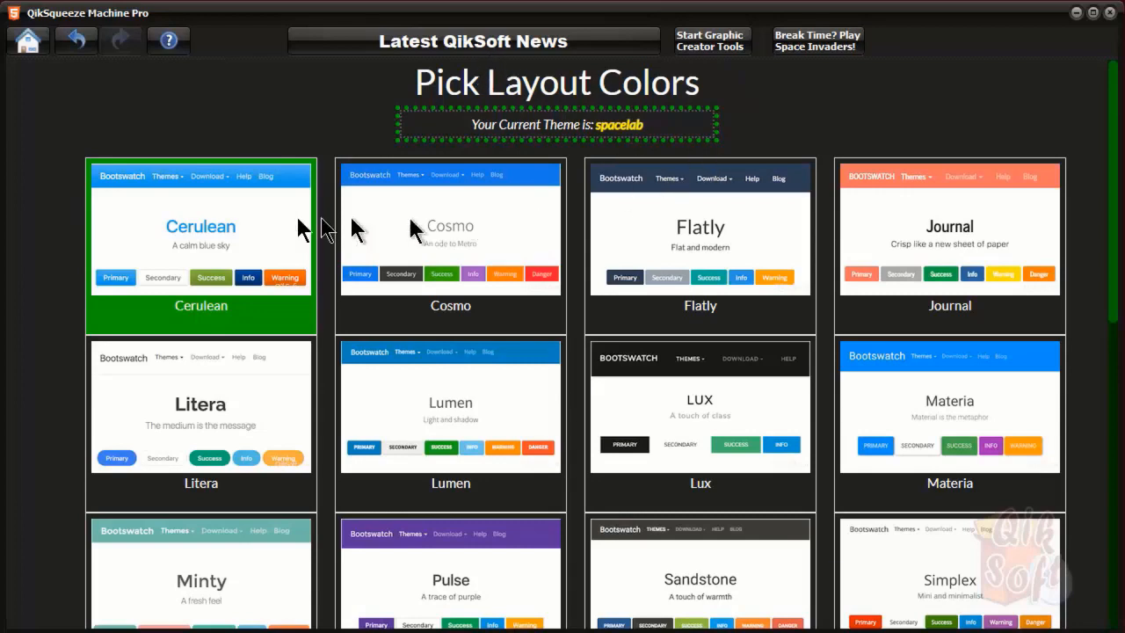
scroll(1087, 315, down, 8)
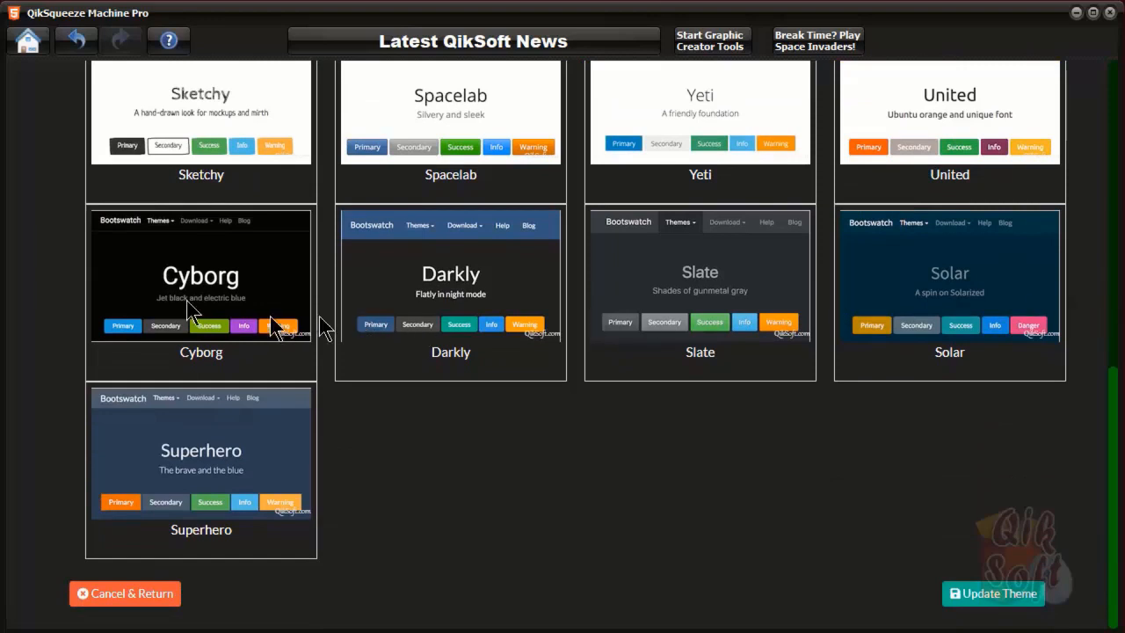
click(208, 275)
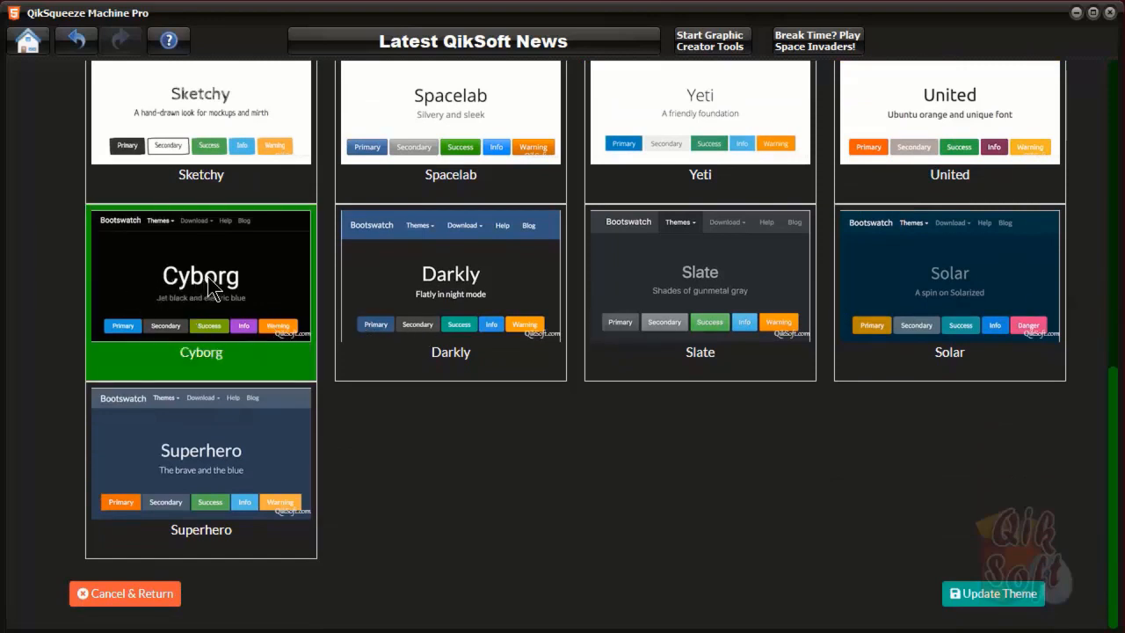
click(1006, 598)
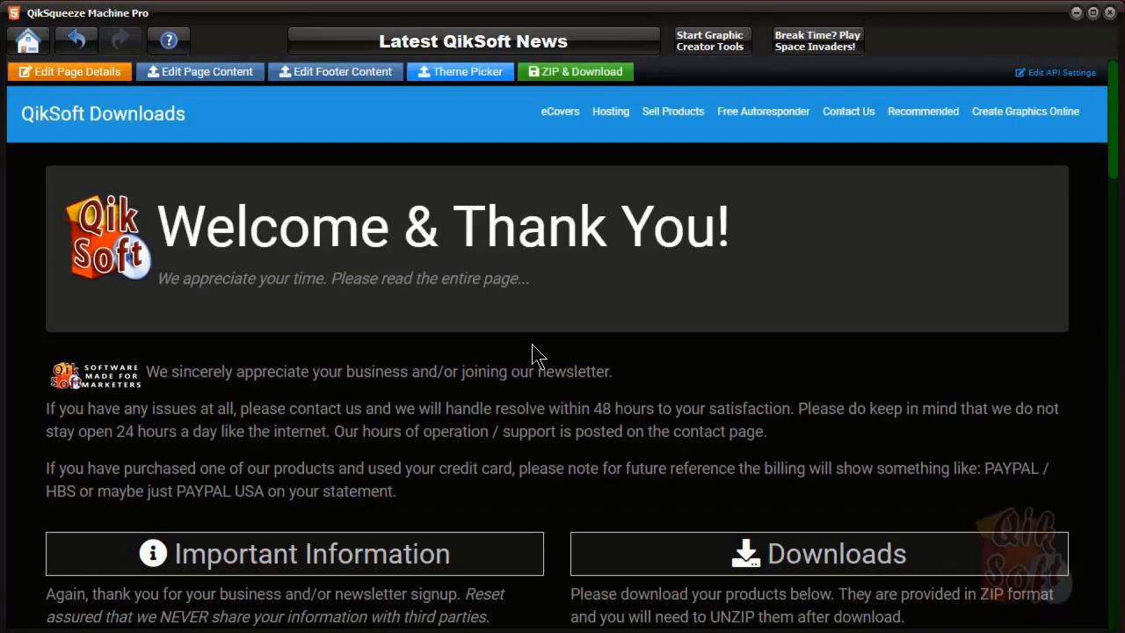
scroll(534, 334, down, 15)
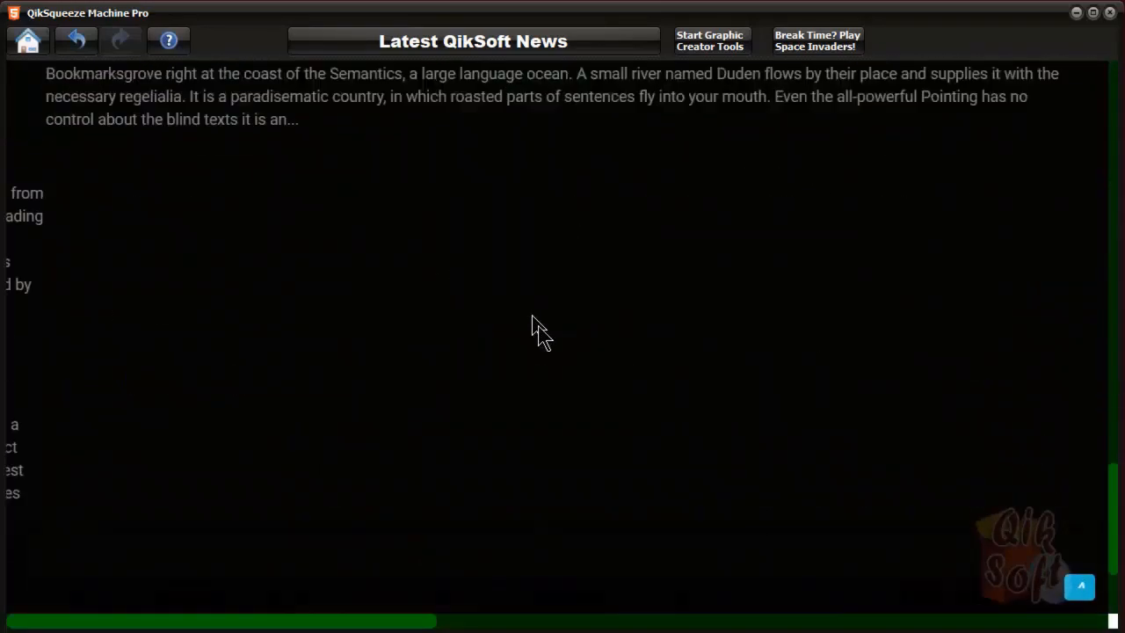
scroll(538, 325, down, 2)
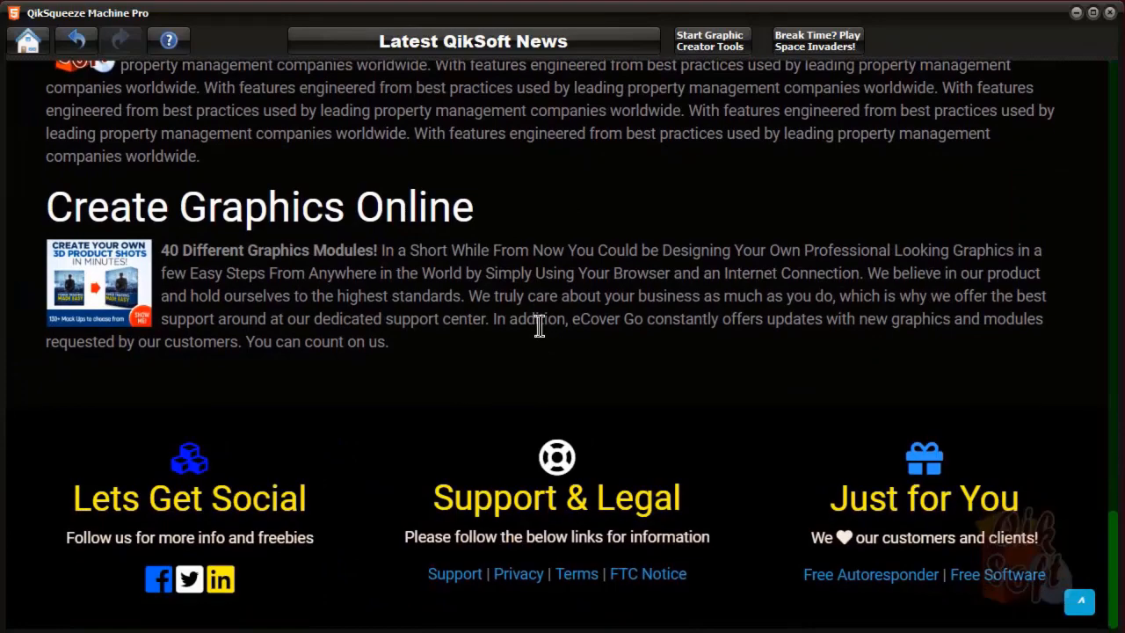
scroll(540, 323, up, 15)
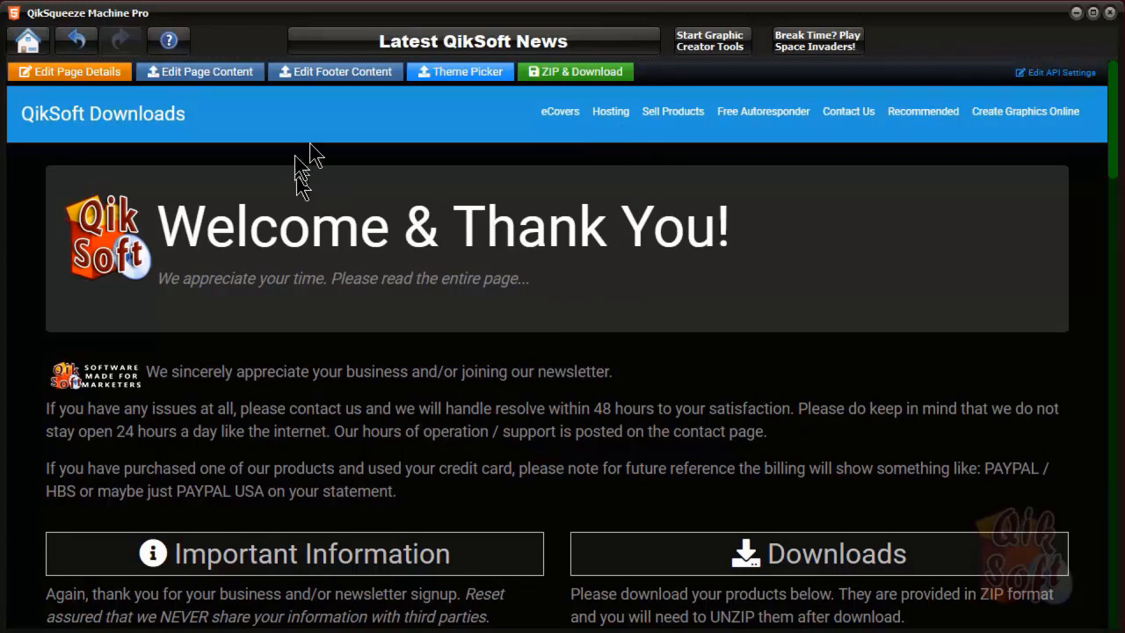
Dismiss the Package for Download dialog without packaging and launch the Space Invaders break-time game
click(575, 71)
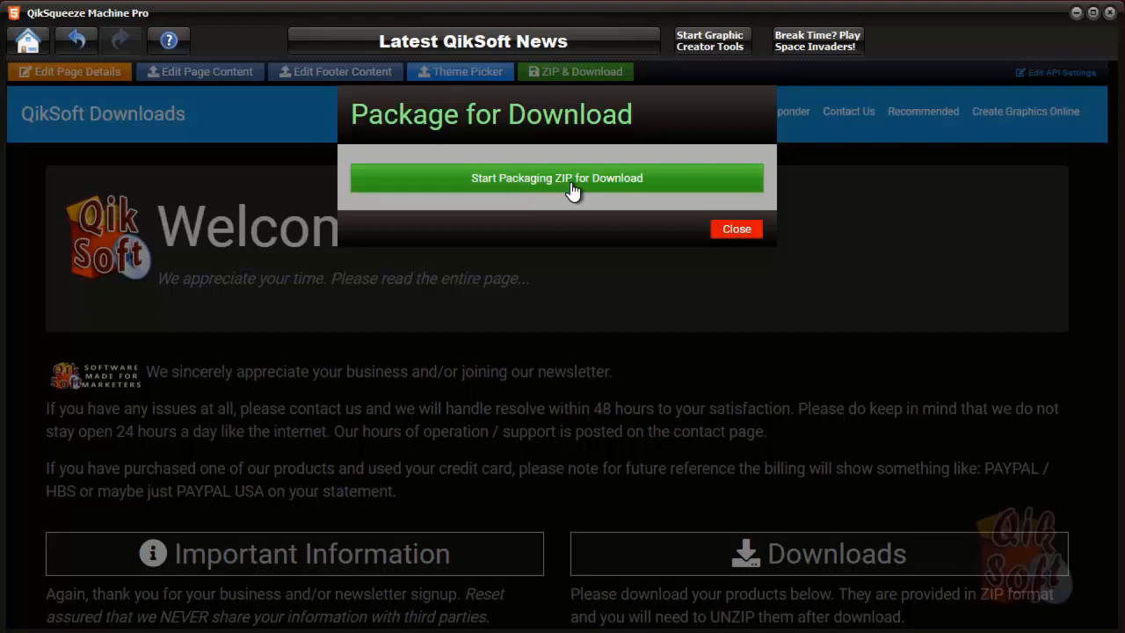
click(742, 232)
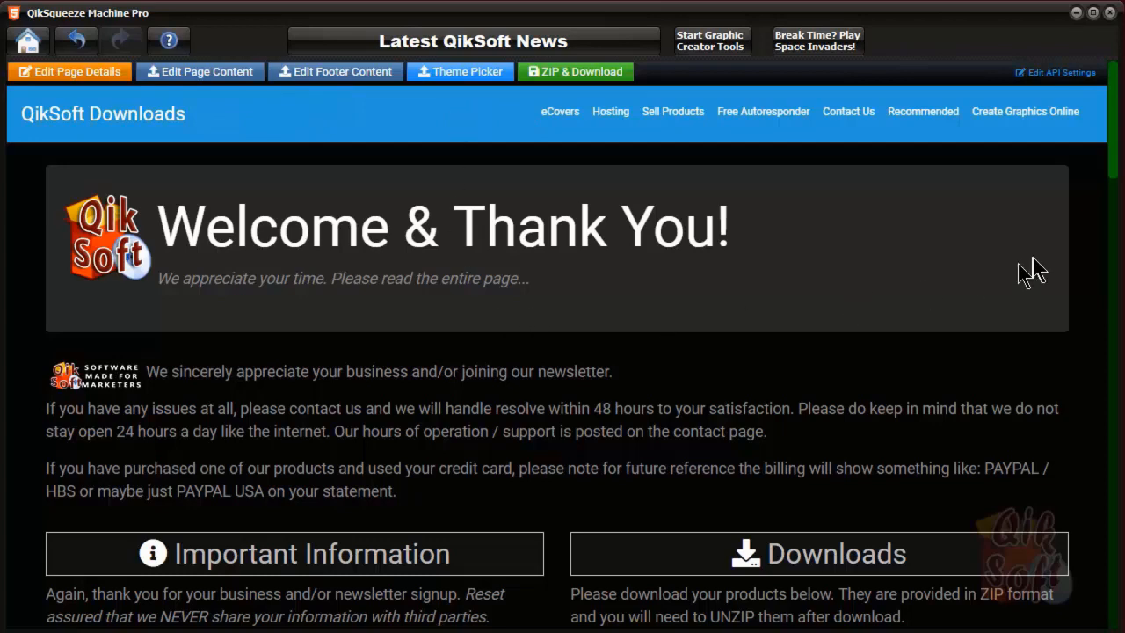
click(846, 54)
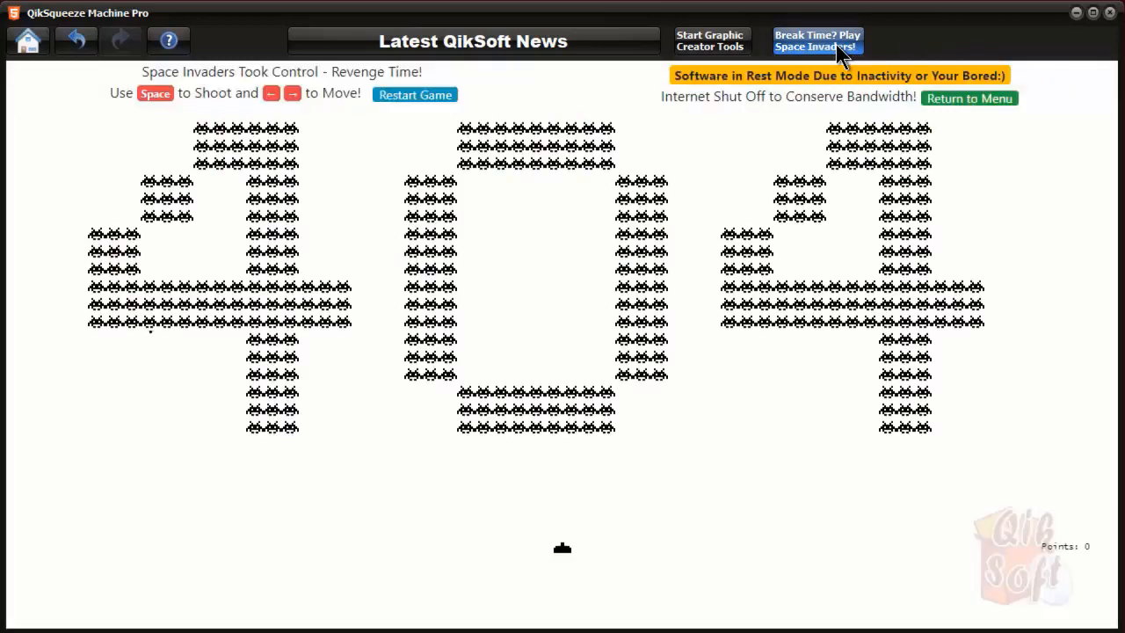
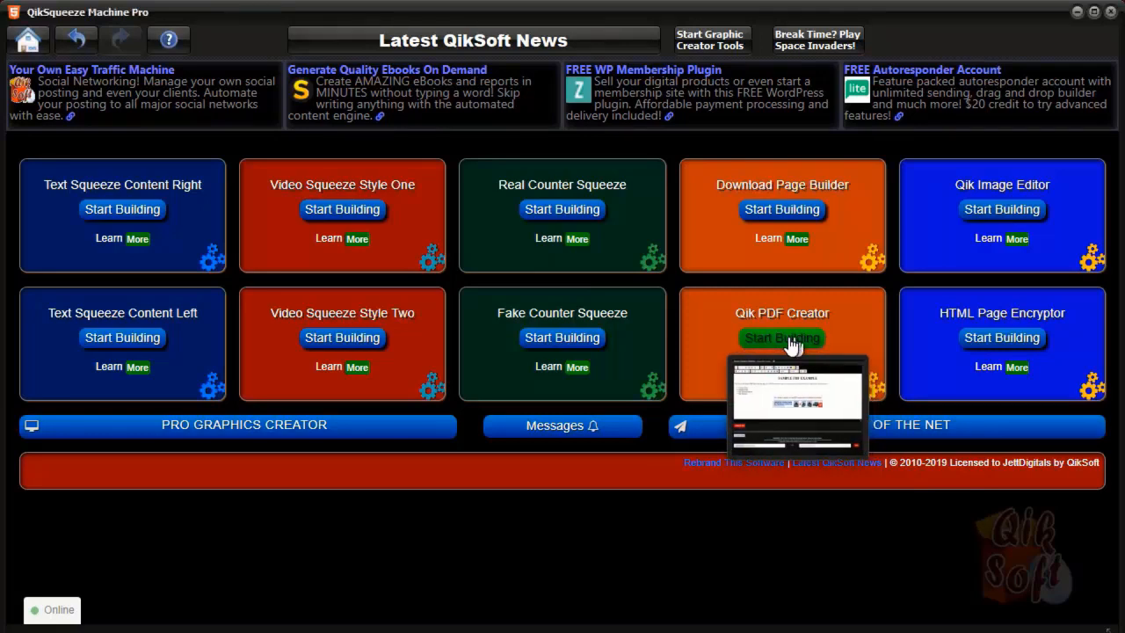
Launch the Qik PDF Creator with its SAMPLE PDF EXAMPLE page: intro sentence, four bullets, banner image
click(850, 360)
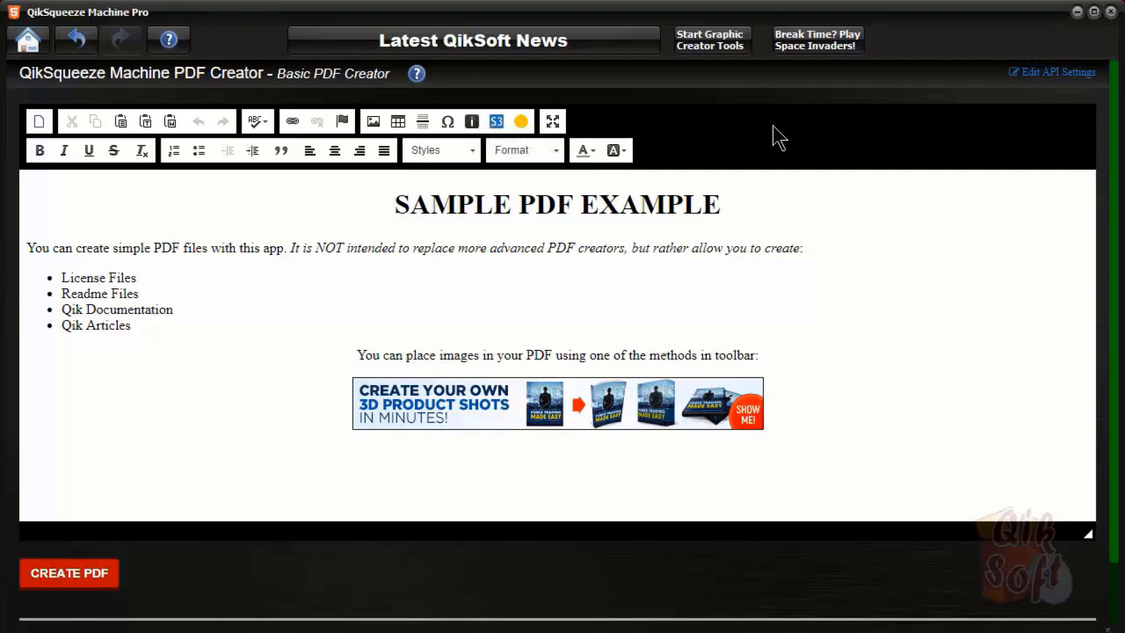
click(1061, 77)
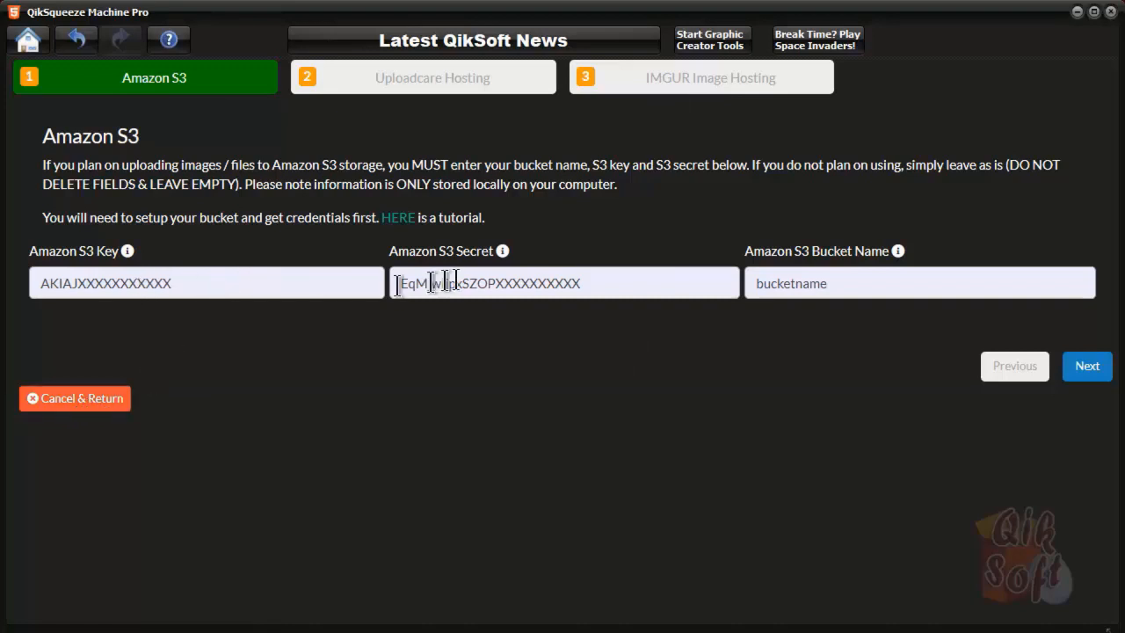
click(93, 401)
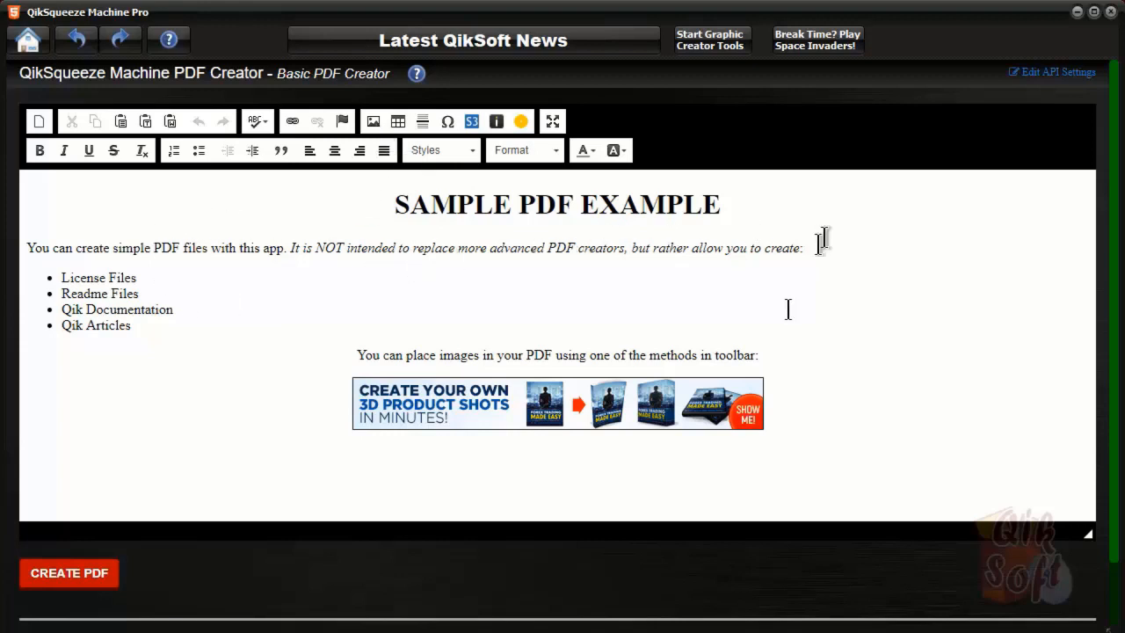
Bold the 'You can place images…toolbar:' line above the 3D product shots banner
click(759, 355)
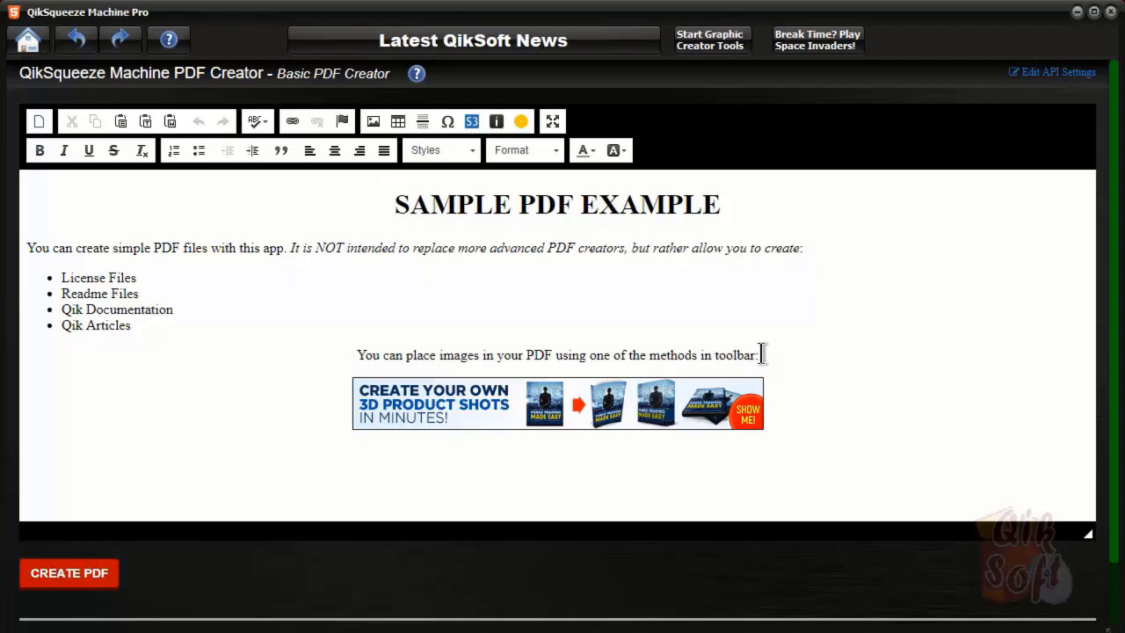
drag(758, 355, 357, 353)
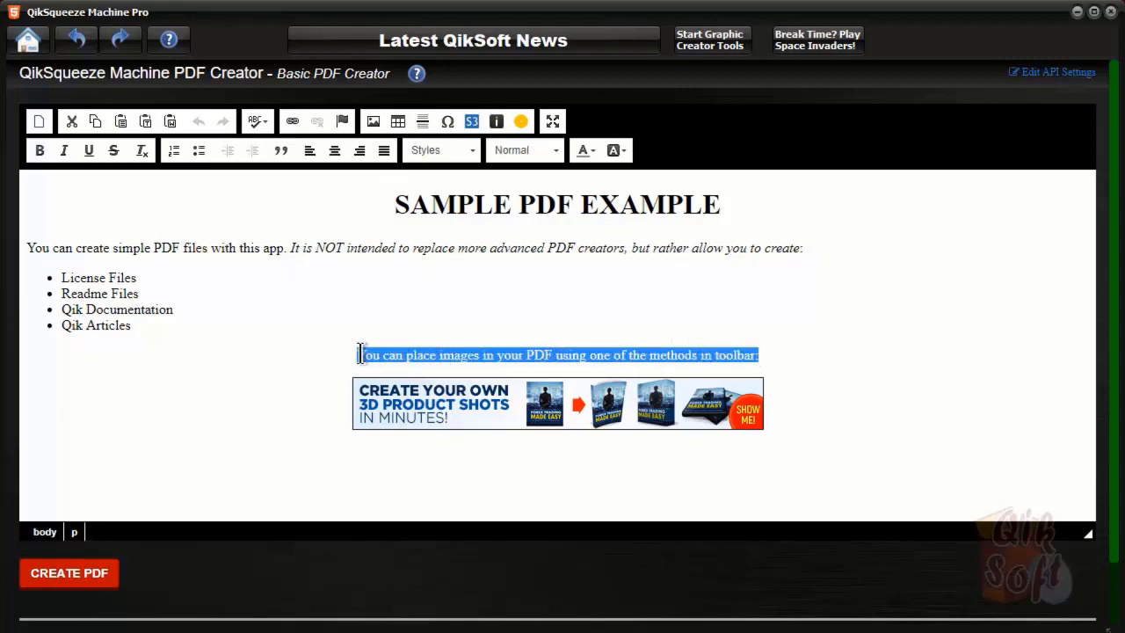
click(39, 151)
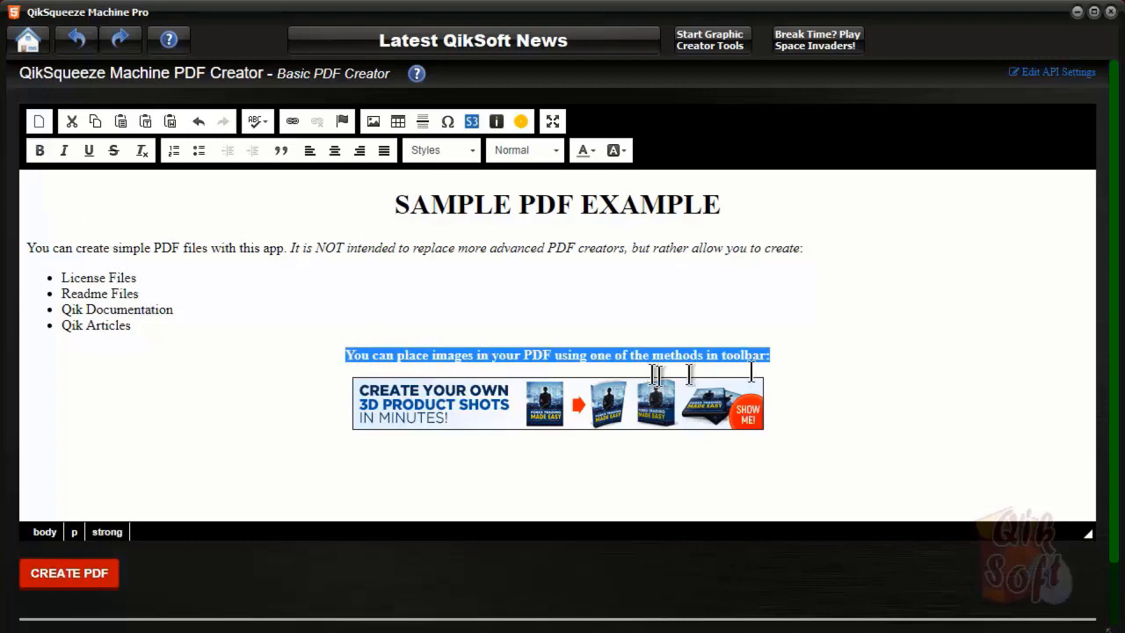
click(797, 355)
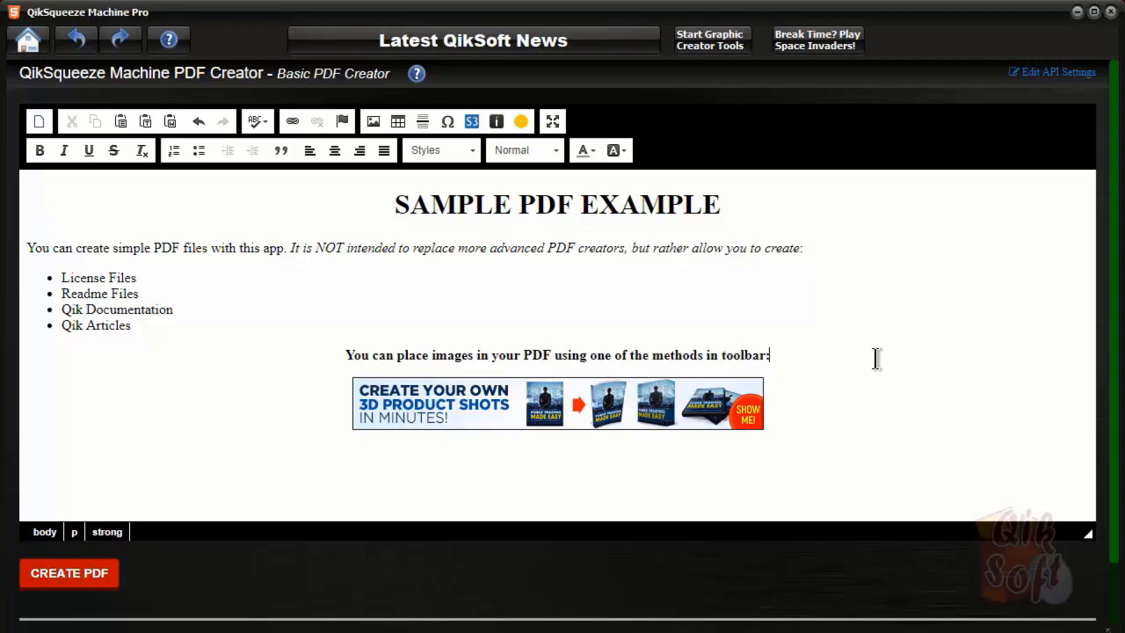
scroll(876, 357, down, 1)
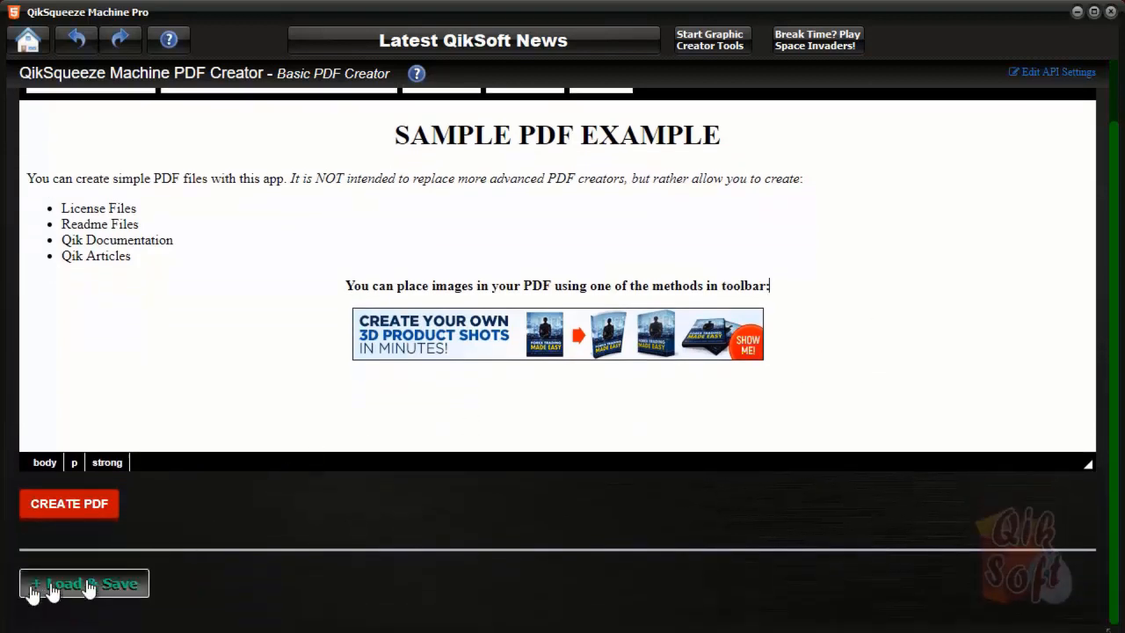
Save the design as a .txt file in the TEMP folder under the suggested file name
click(88, 584)
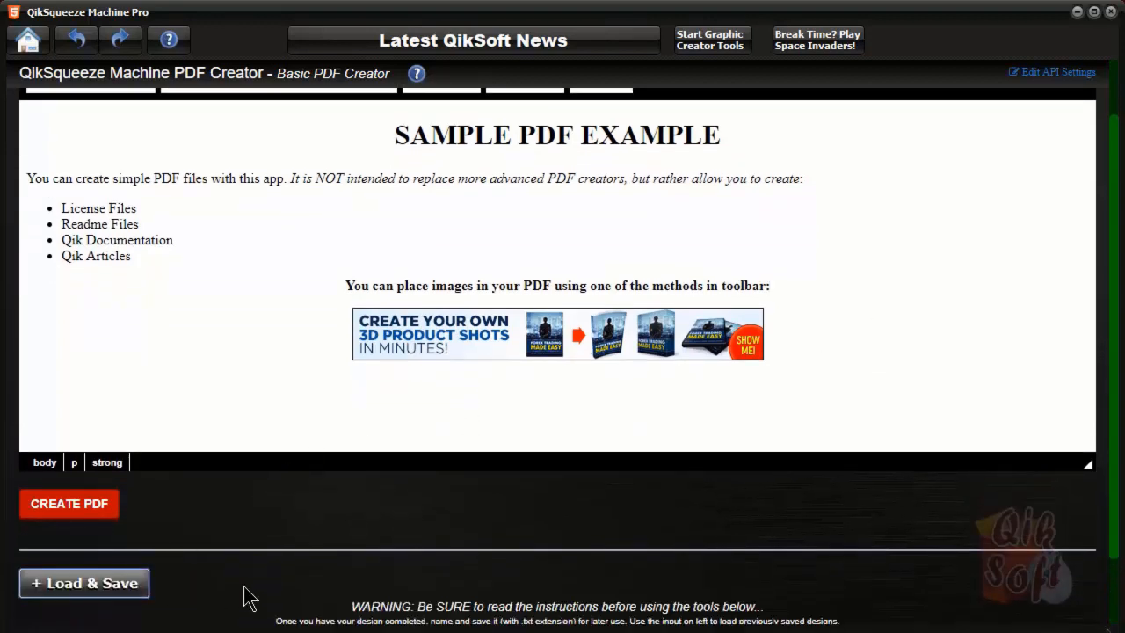
scroll(246, 596, down, 1)
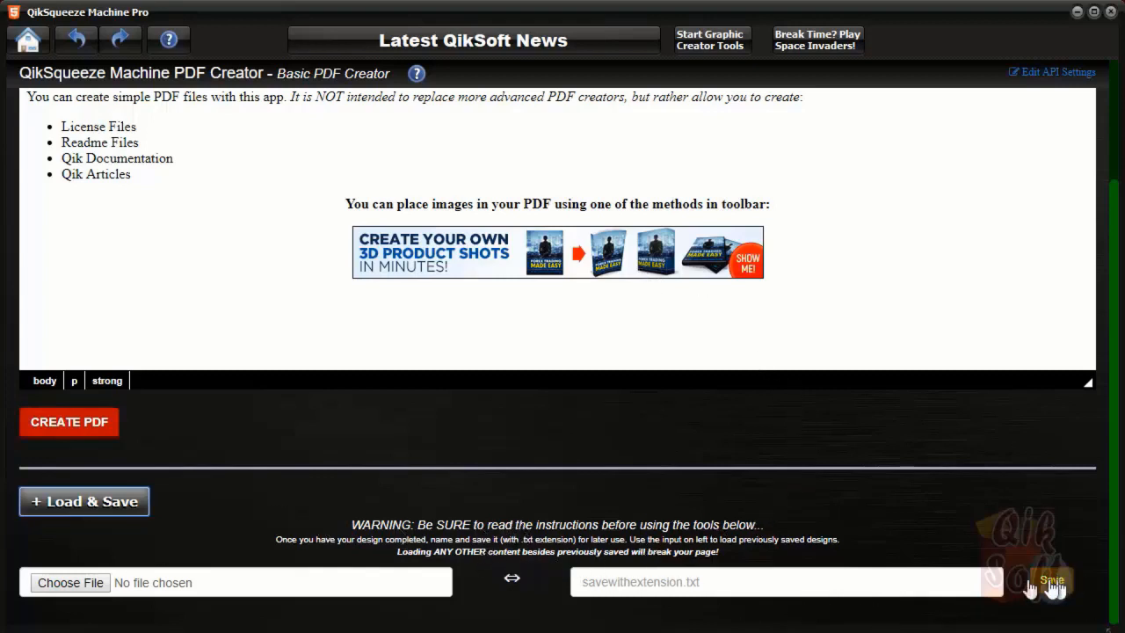
click(682, 585)
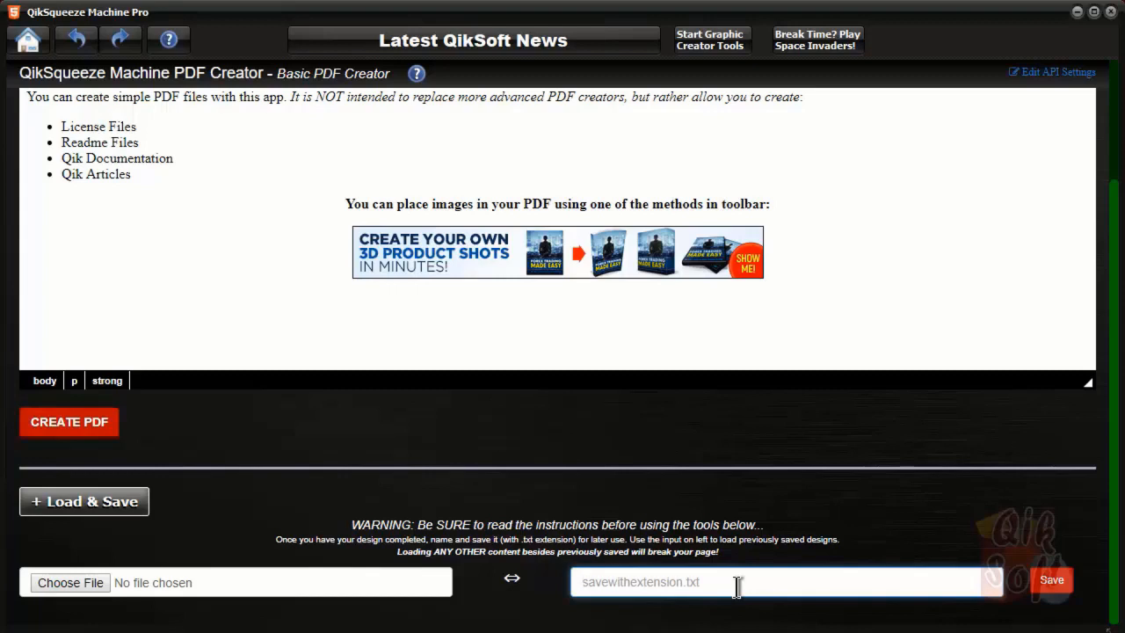
click(1051, 582)
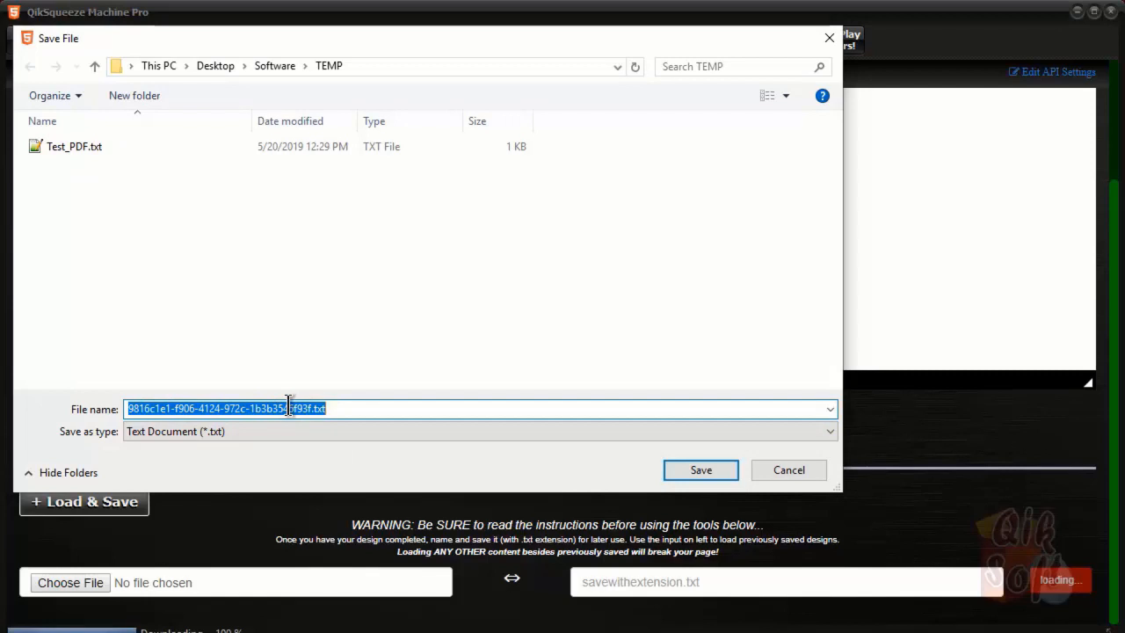
click(701, 469)
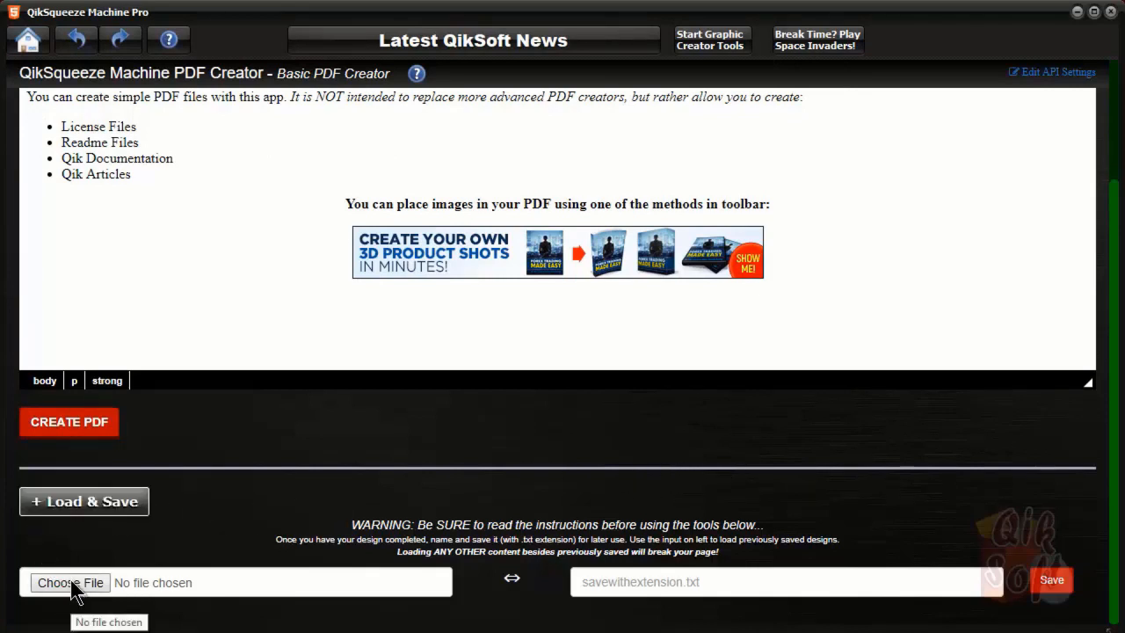
Clear the editor to a blank page, undoing once and clearing again
scroll(297, 536, up, 2)
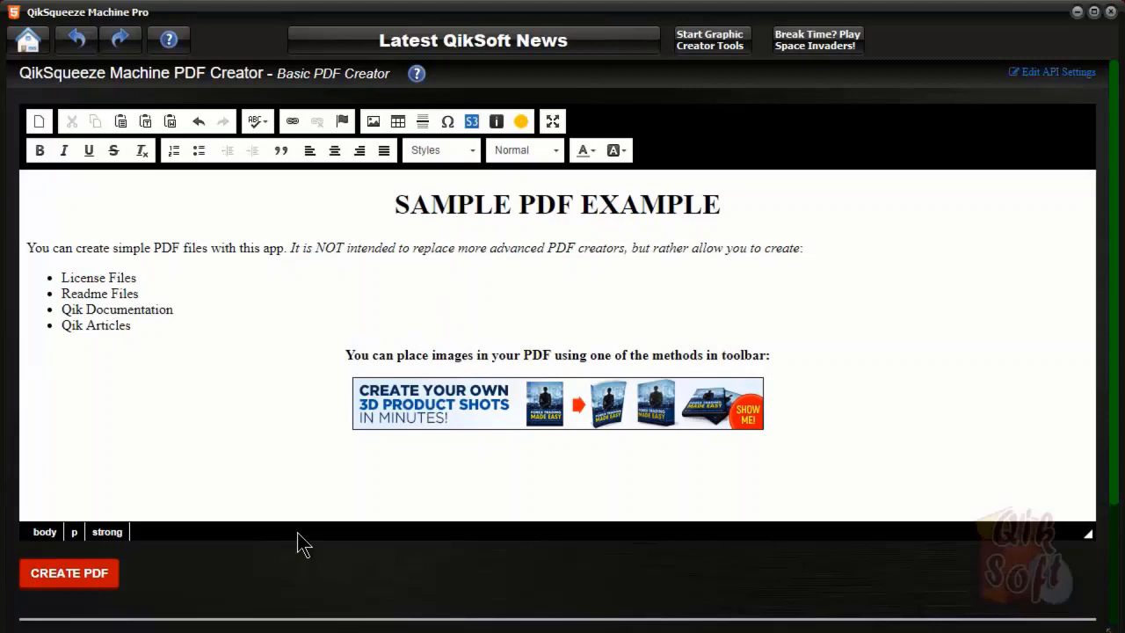
click(38, 125)
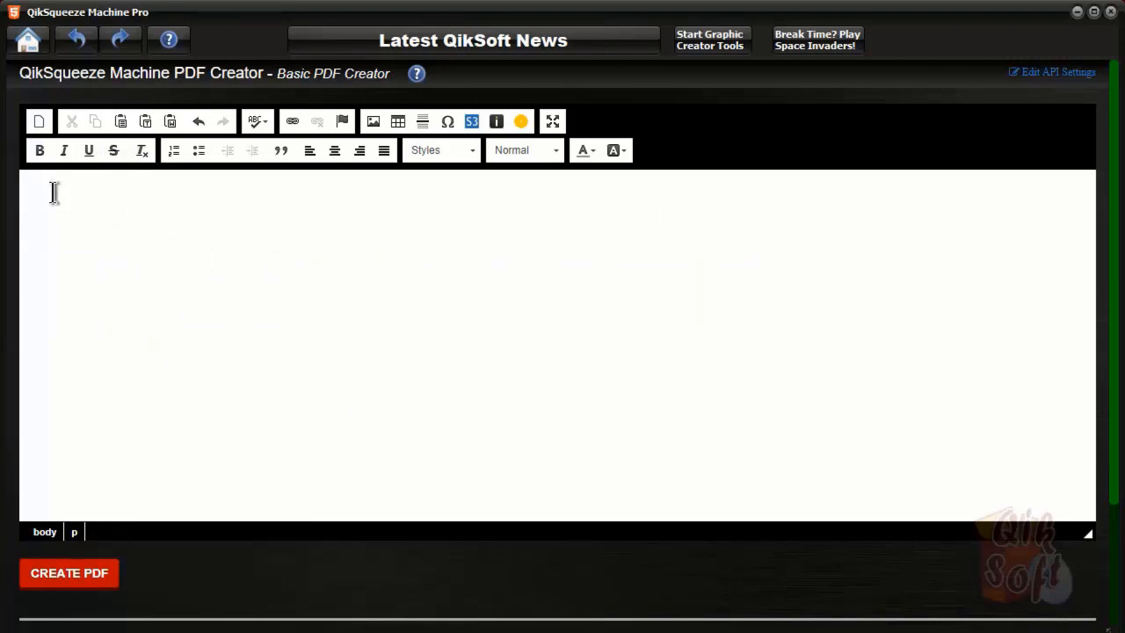
click(199, 123)
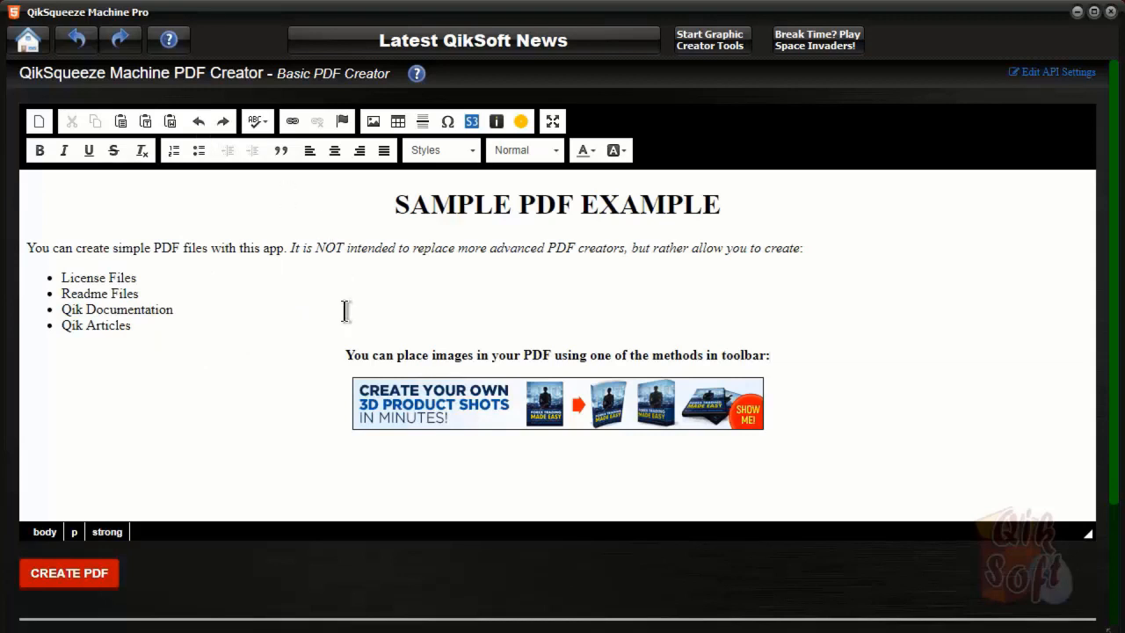
click(40, 120)
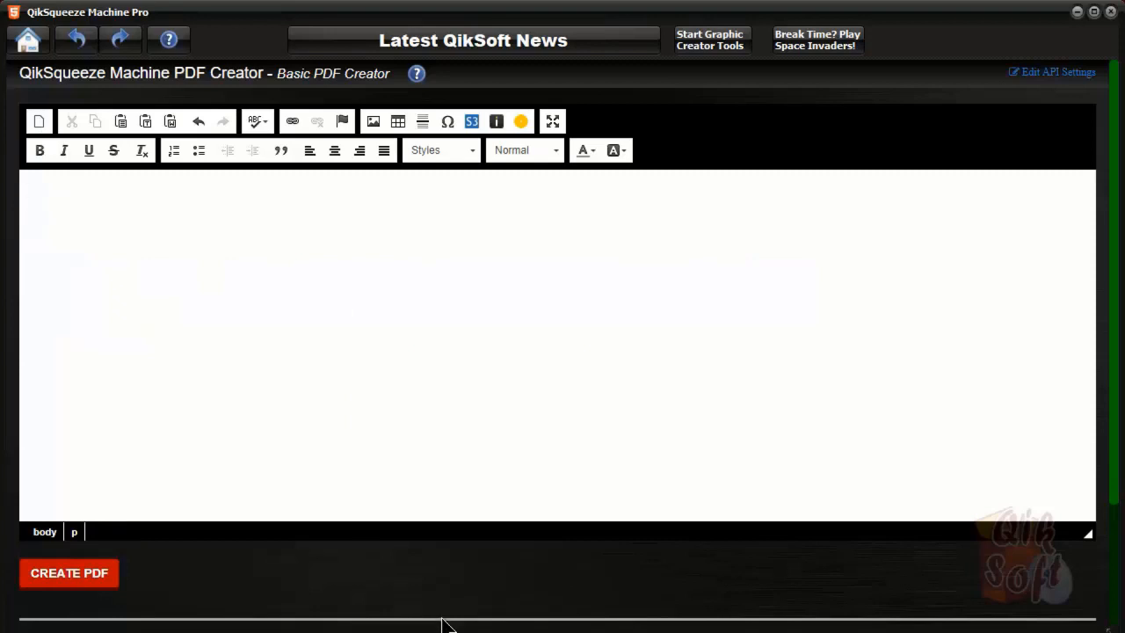
Load the saved Test_PDF.txt design back into the editor
scroll(367, 518, down, 2)
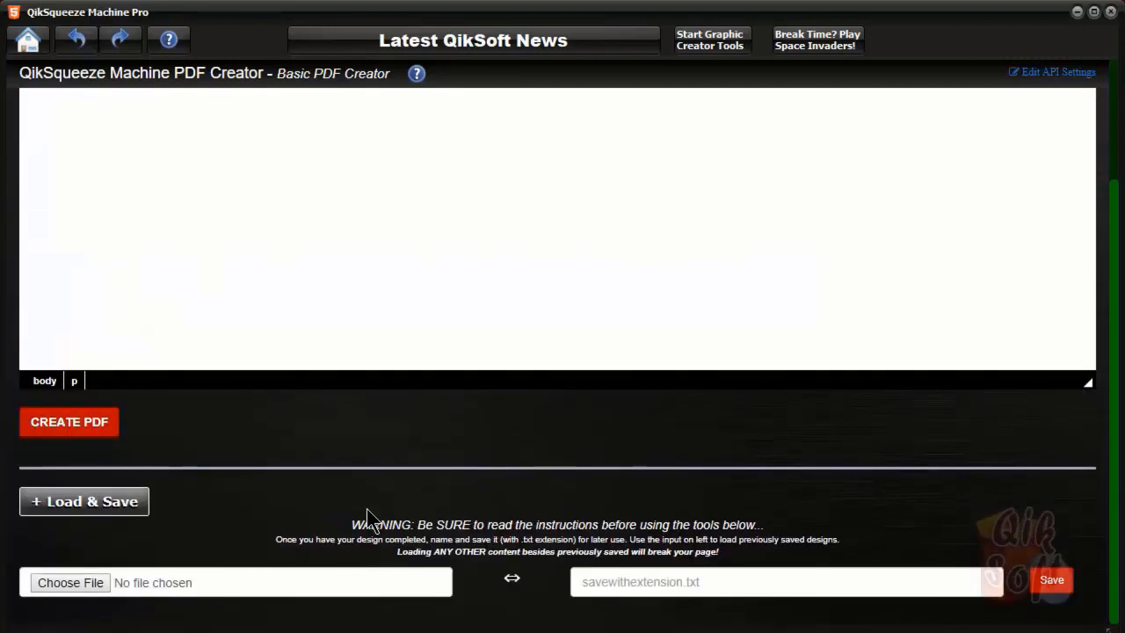
click(70, 583)
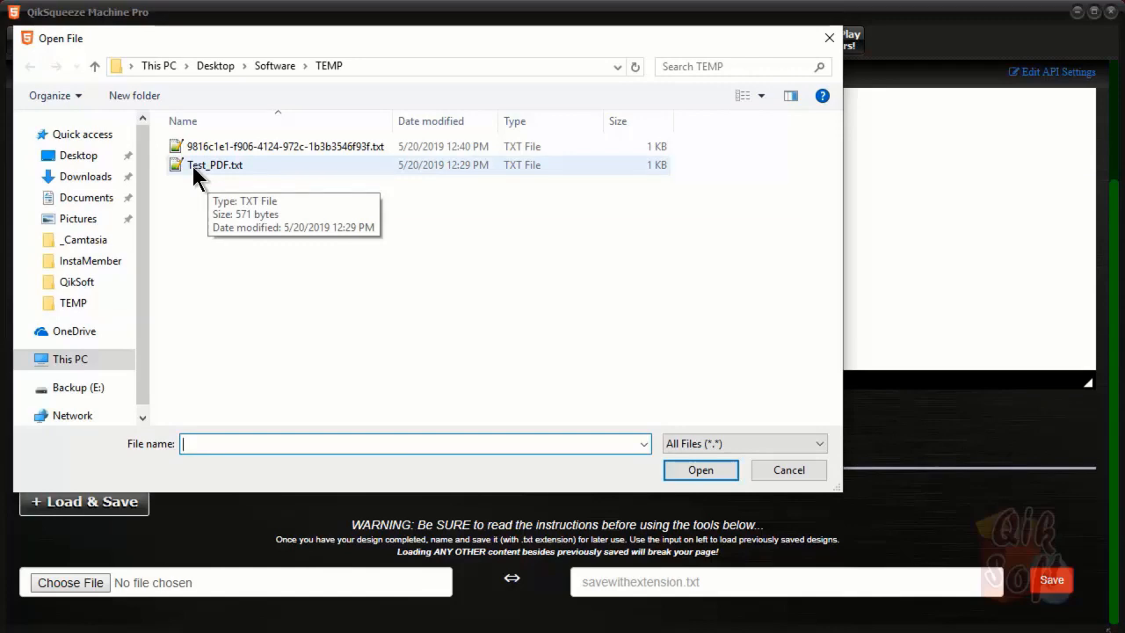
double_click(193, 167)
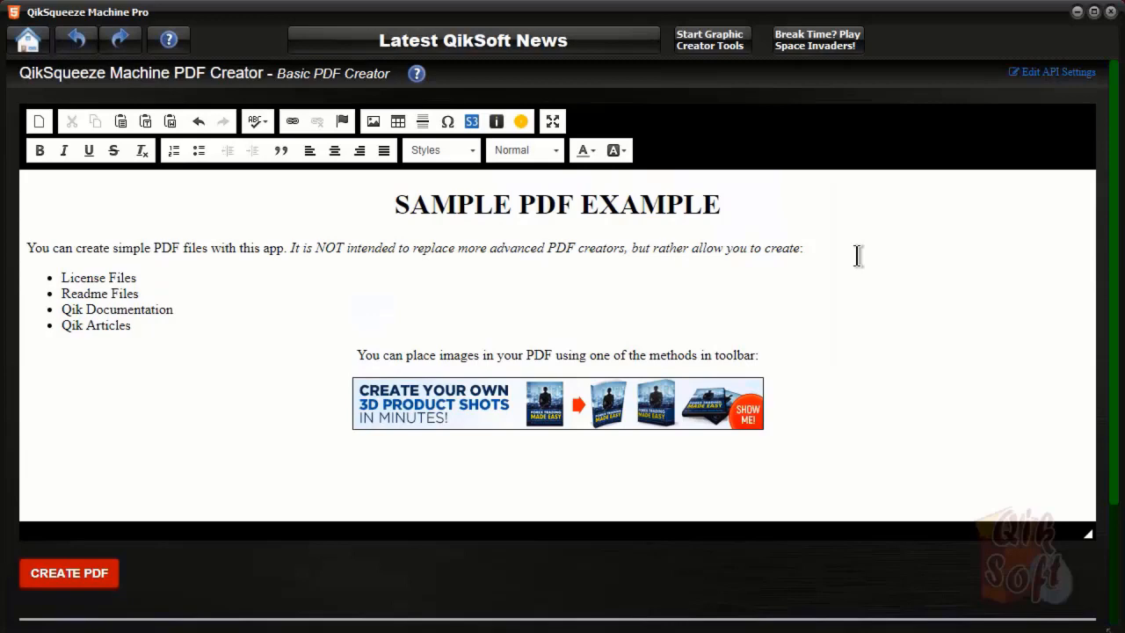
scroll(857, 255, down, 3)
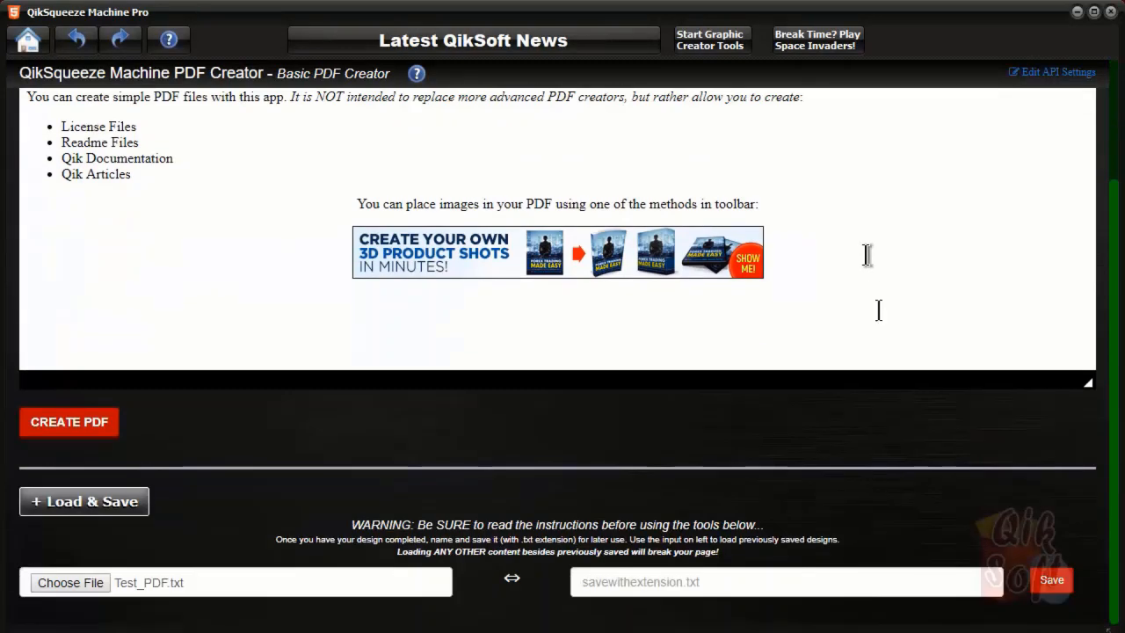
scroll(905, 452, up, 3)
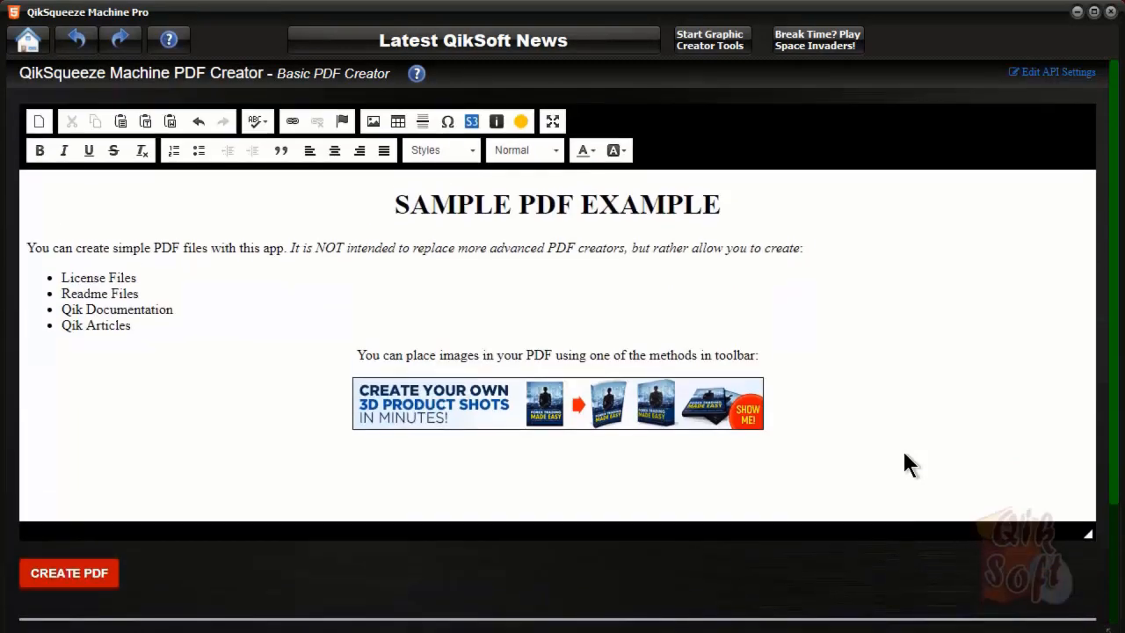
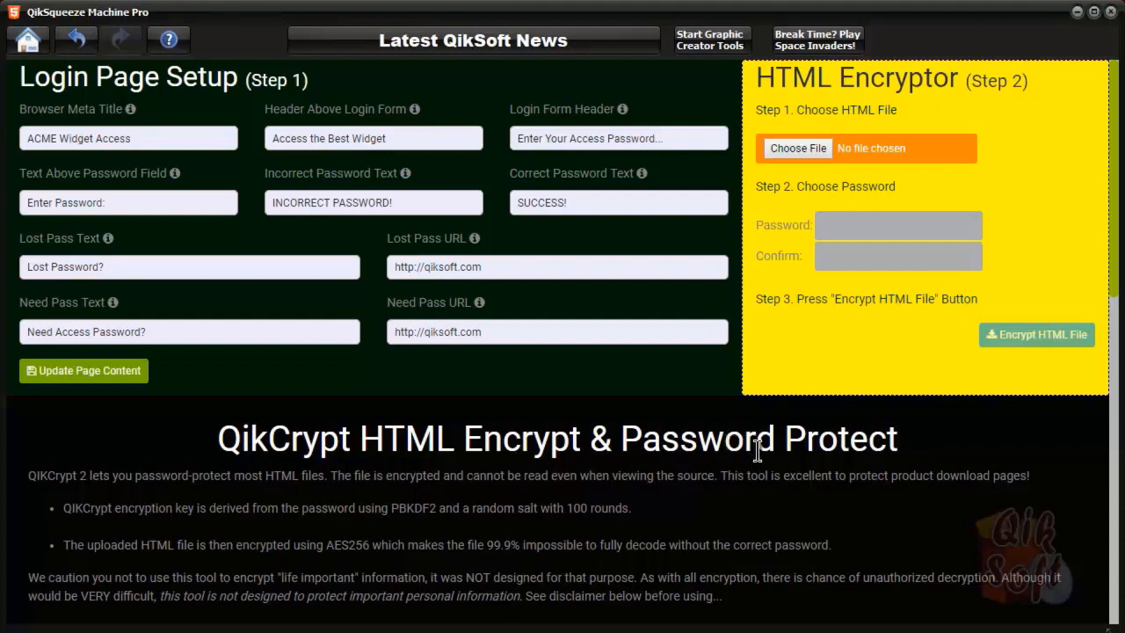
scroll(757, 451, down, 1)
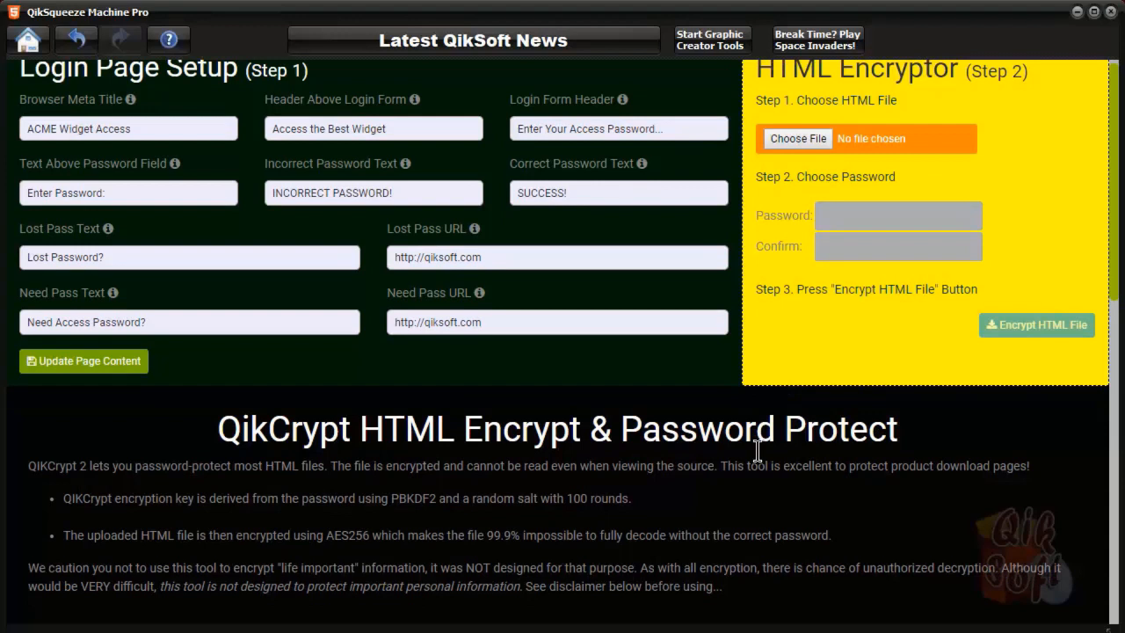
scroll(757, 450, down, 3)
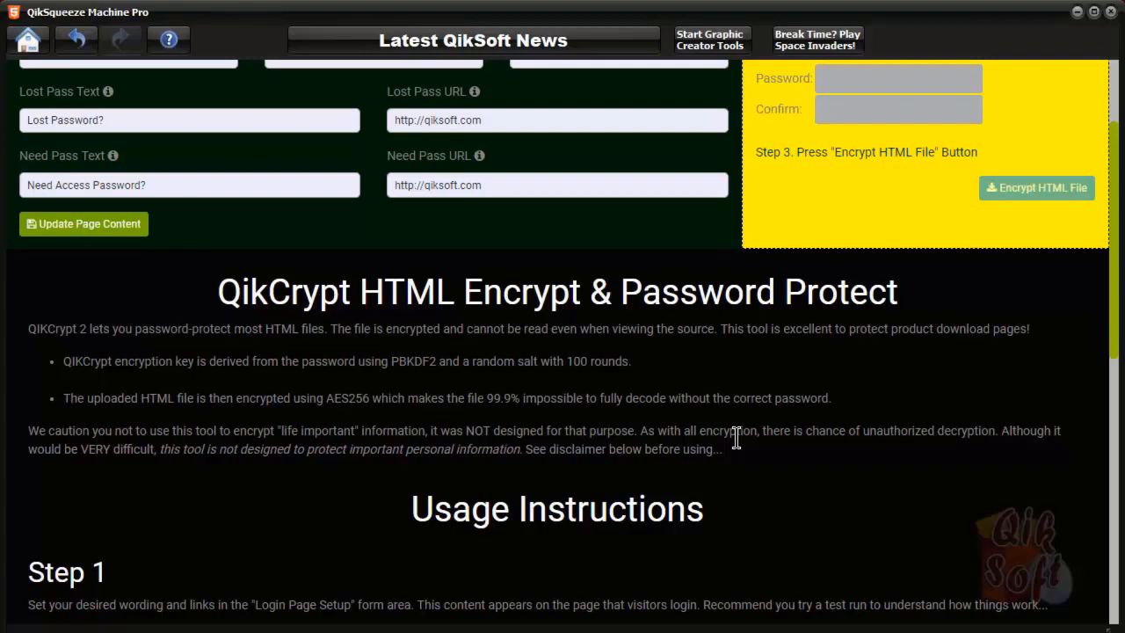
scroll(736, 439, down, 2)
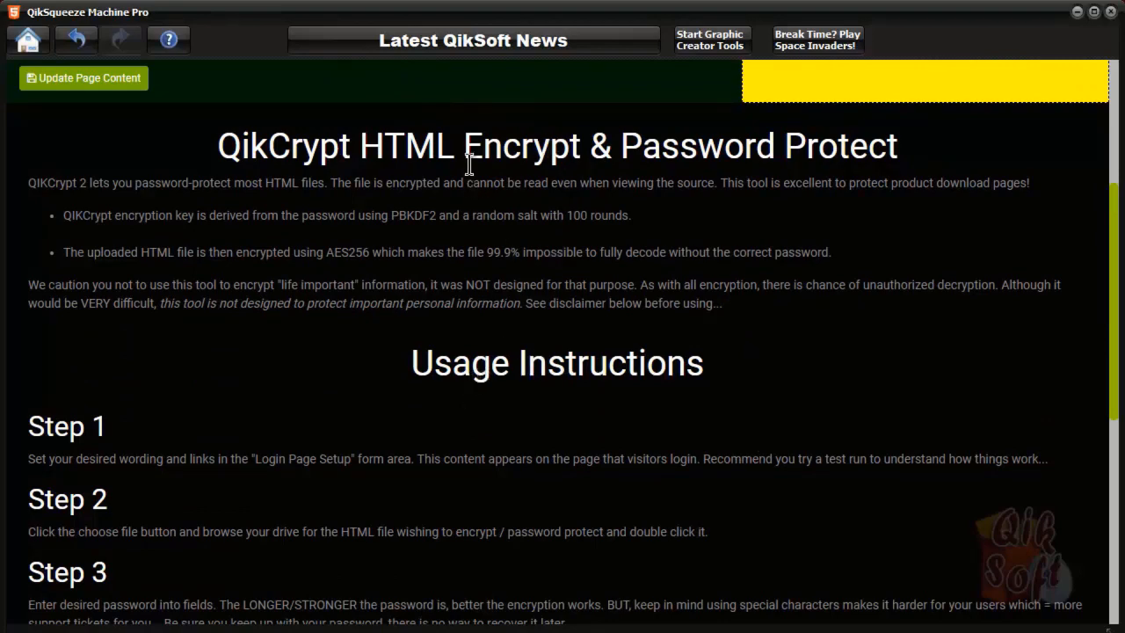
scroll(466, 360, down, 4)
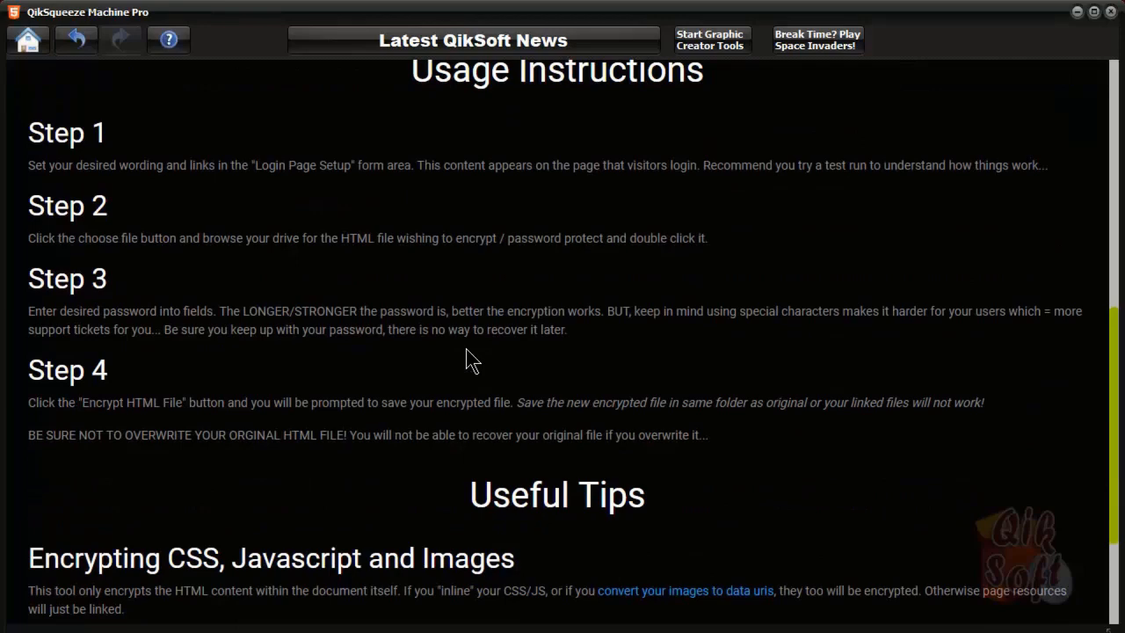
scroll(466, 349, down, 3)
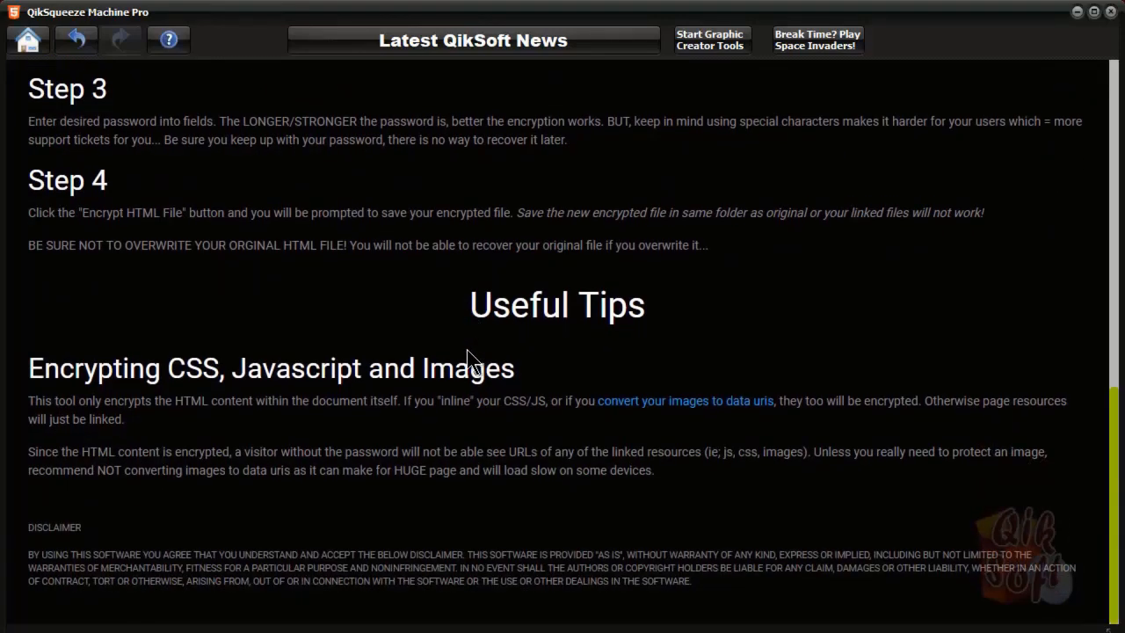
scroll(467, 349, up, 10)
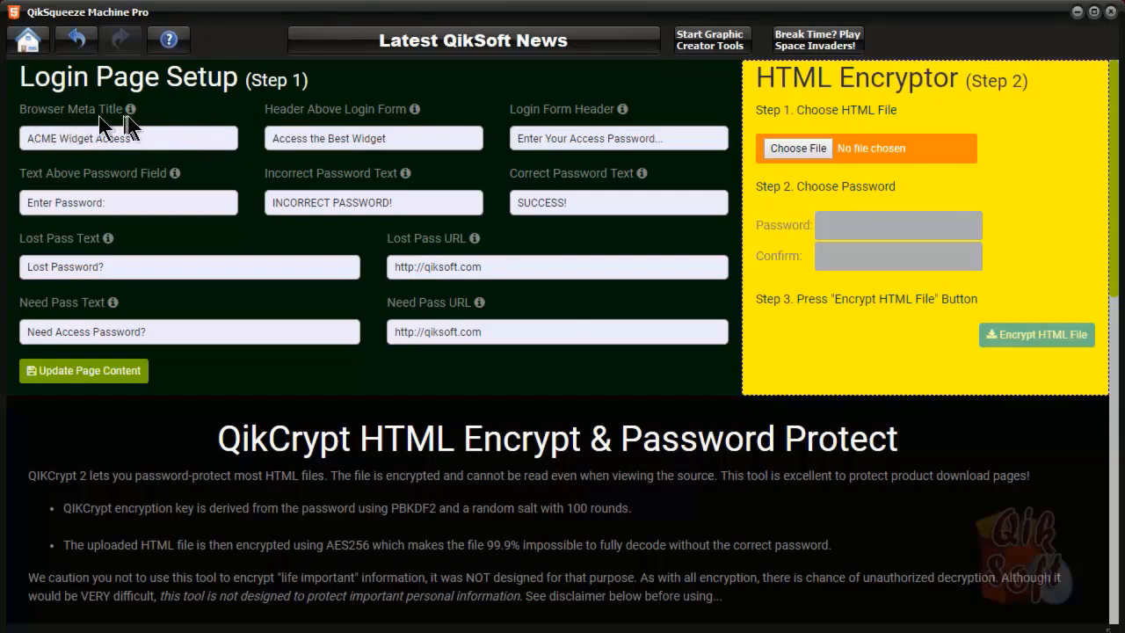
Apply the login page wording and pick index.html as the file to encrypt
mouse_move(131, 113)
mouse_move(110, 243)
click(82, 378)
click(799, 149)
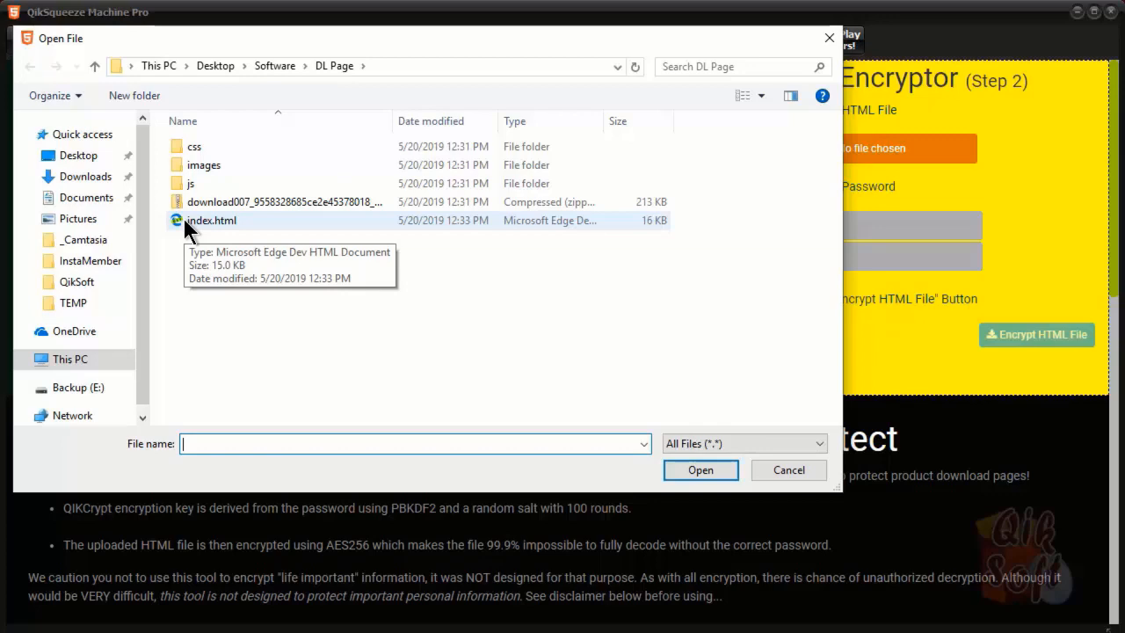
double_click(202, 221)
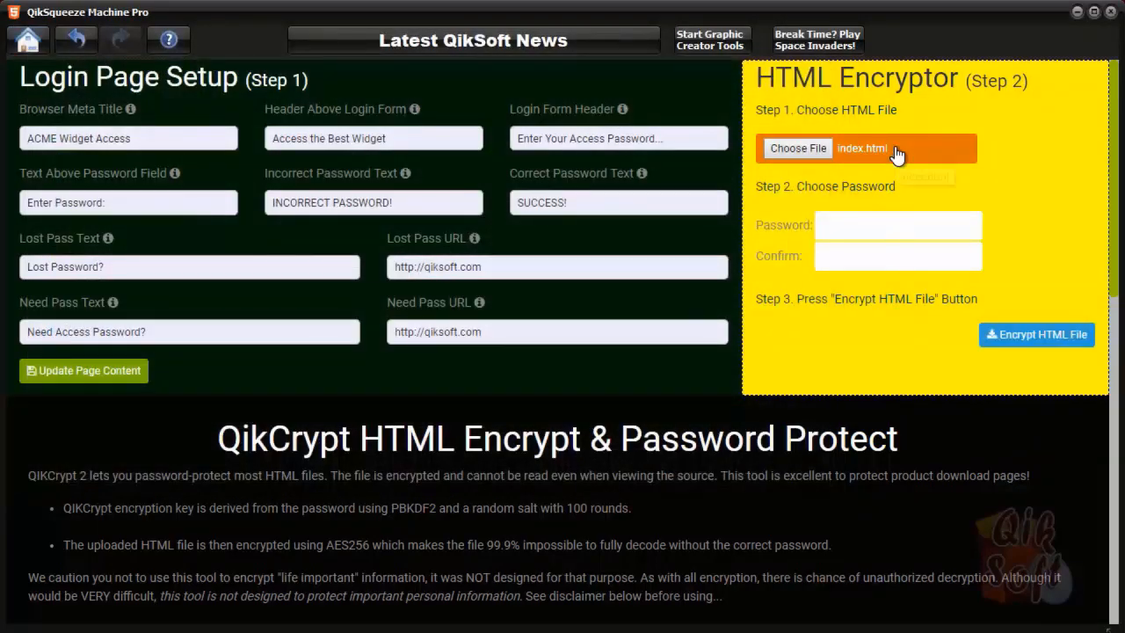
Enter a six-character encryption password and type it again in the confirmation field
click(891, 226)
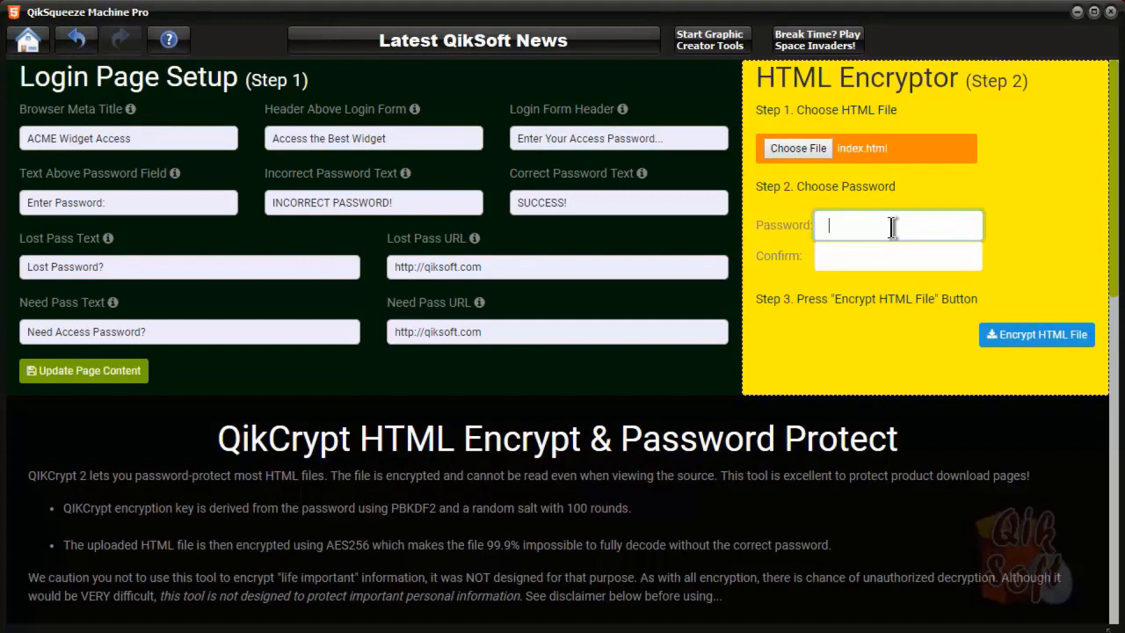
text(abc)
text(6)
click(887, 256)
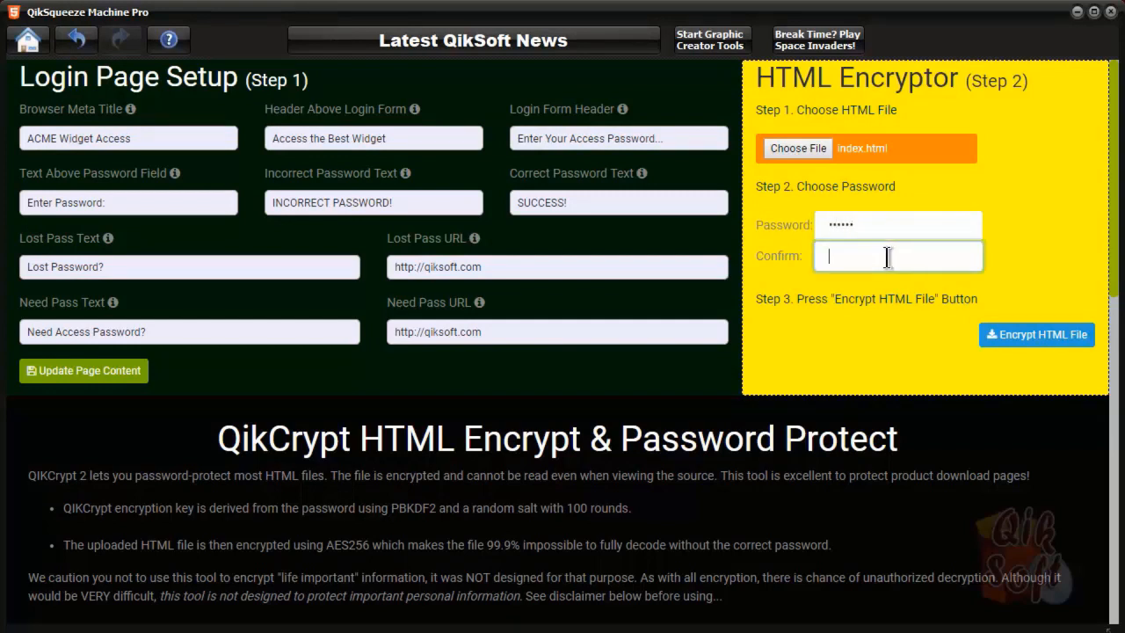
text(123456)
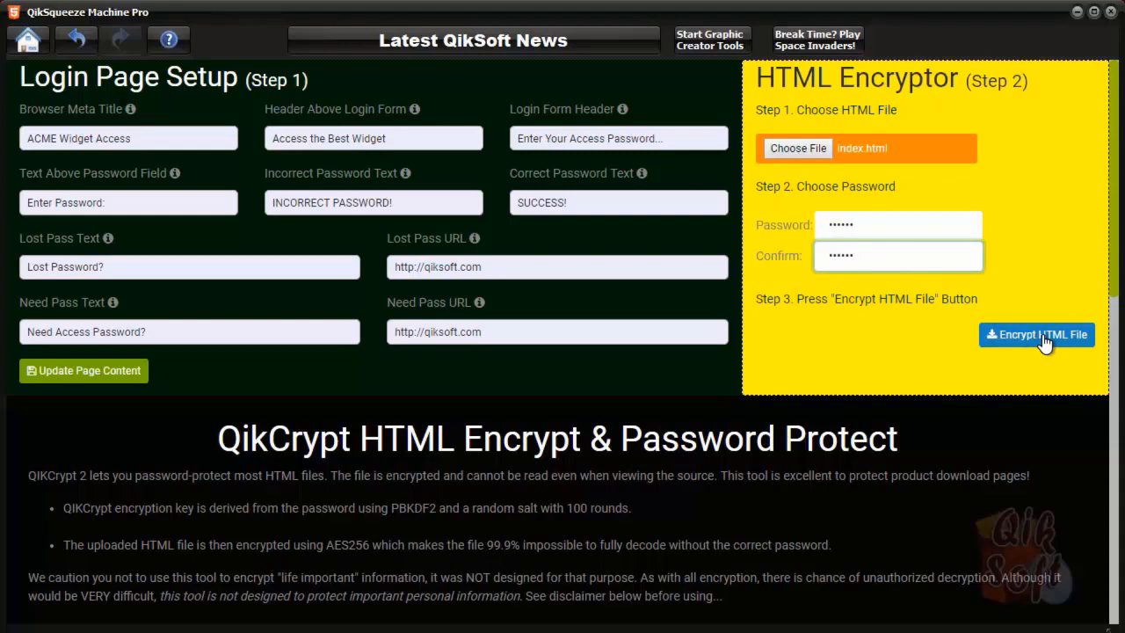
Encrypt index.html and save the output as index-protected.html in the DL Page folder
click(1042, 343)
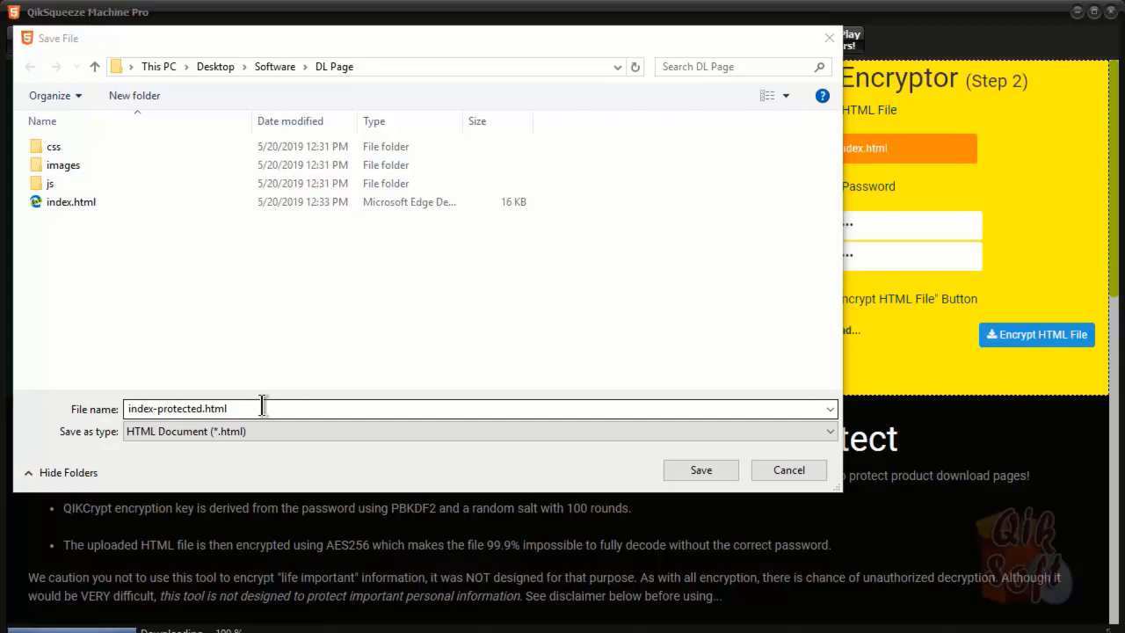
click(702, 472)
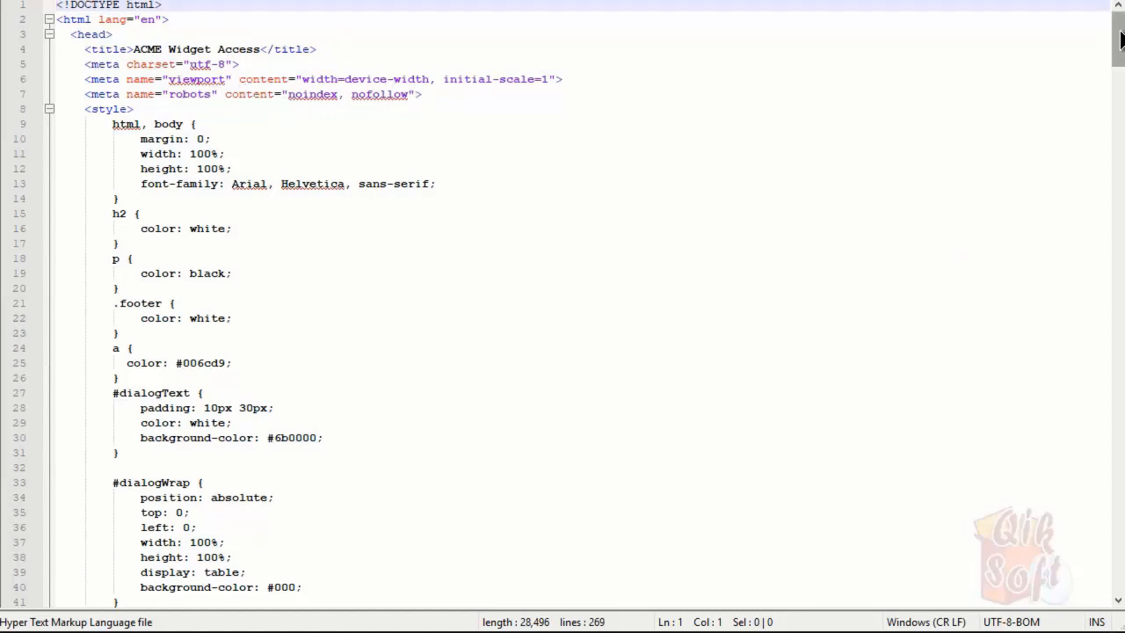
Scroll through index-protected.html to inspect its base64 data block and script
drag(1121, 39, 1120, 212)
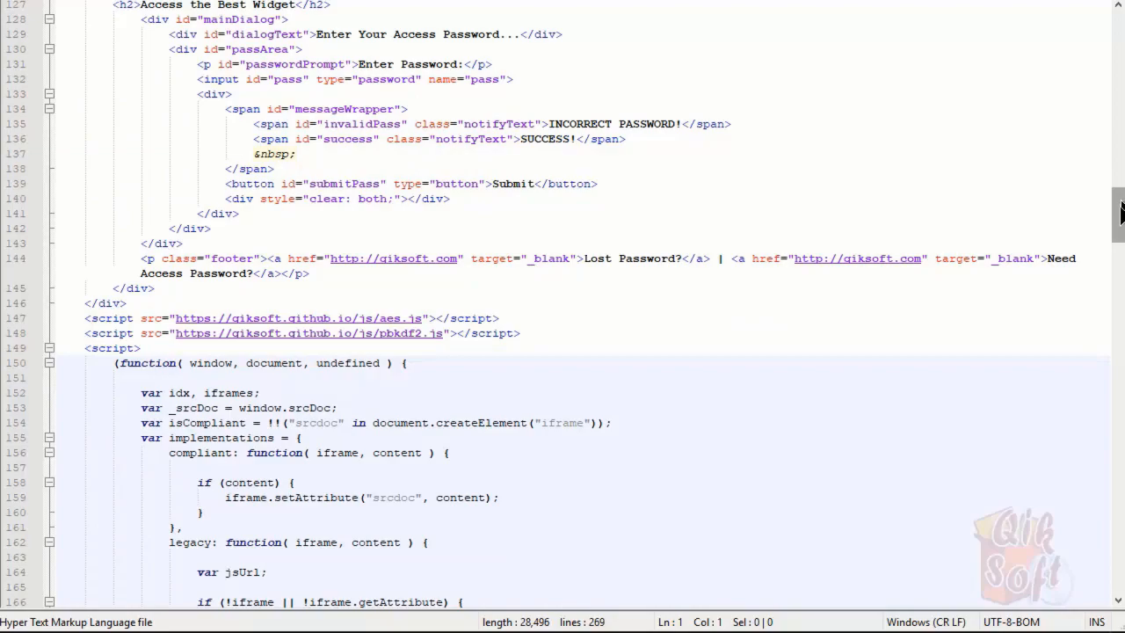
drag(1121, 211, 1117, 324)
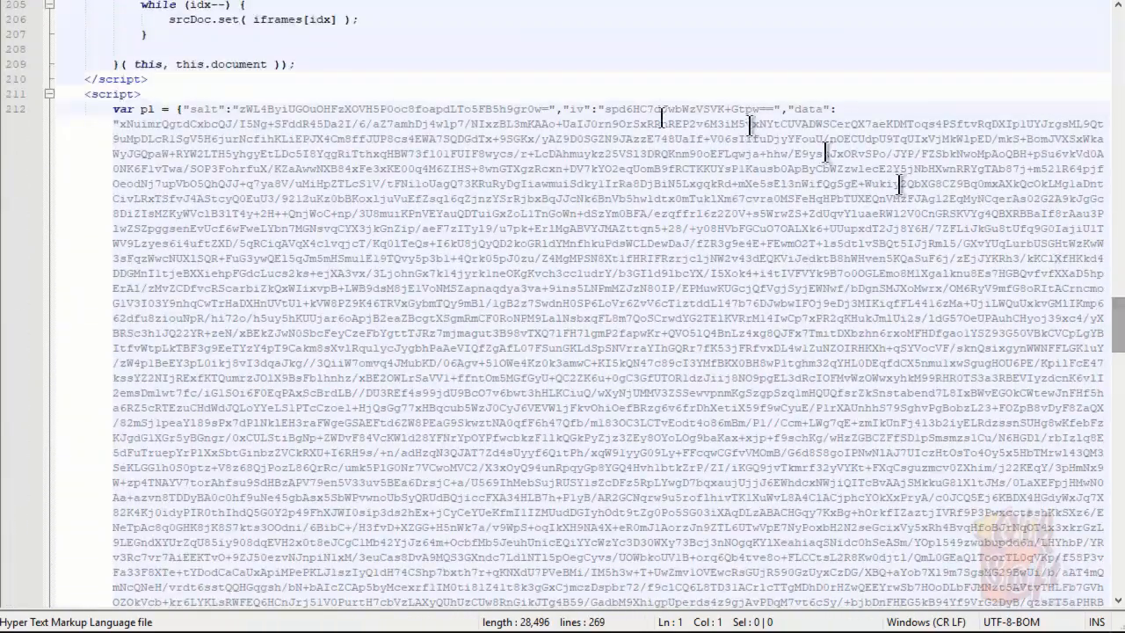
drag(1115, 322, 1121, 511)
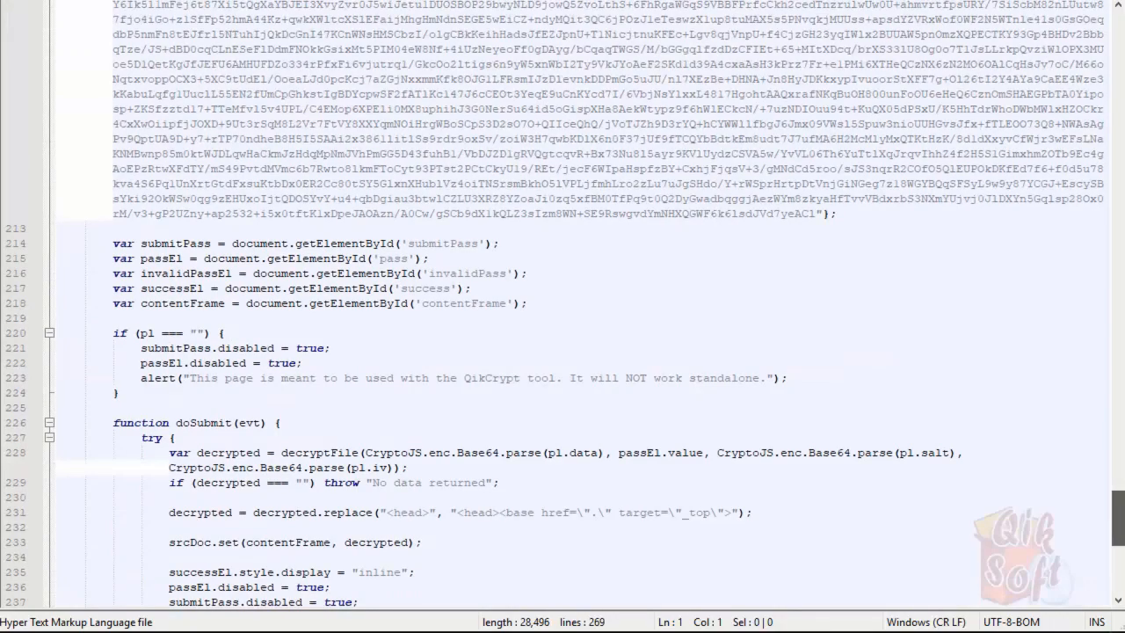
drag(1120, 518, 1120, 18)
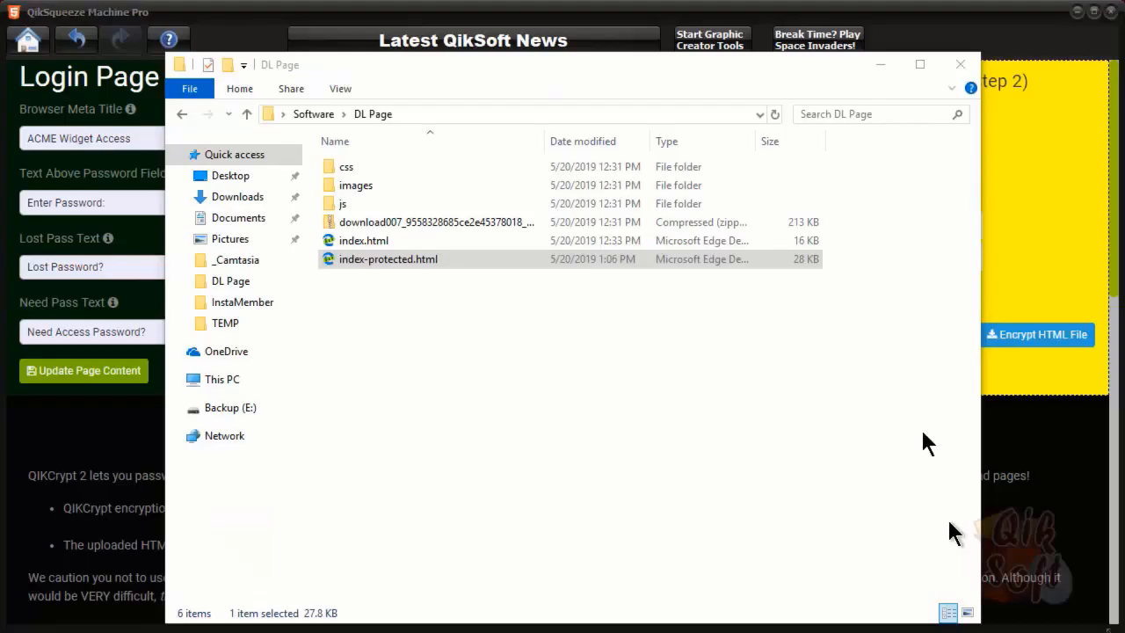
Minimize the DL Page folder window to reveal the 'Access the Best Widget' login page
click(879, 65)
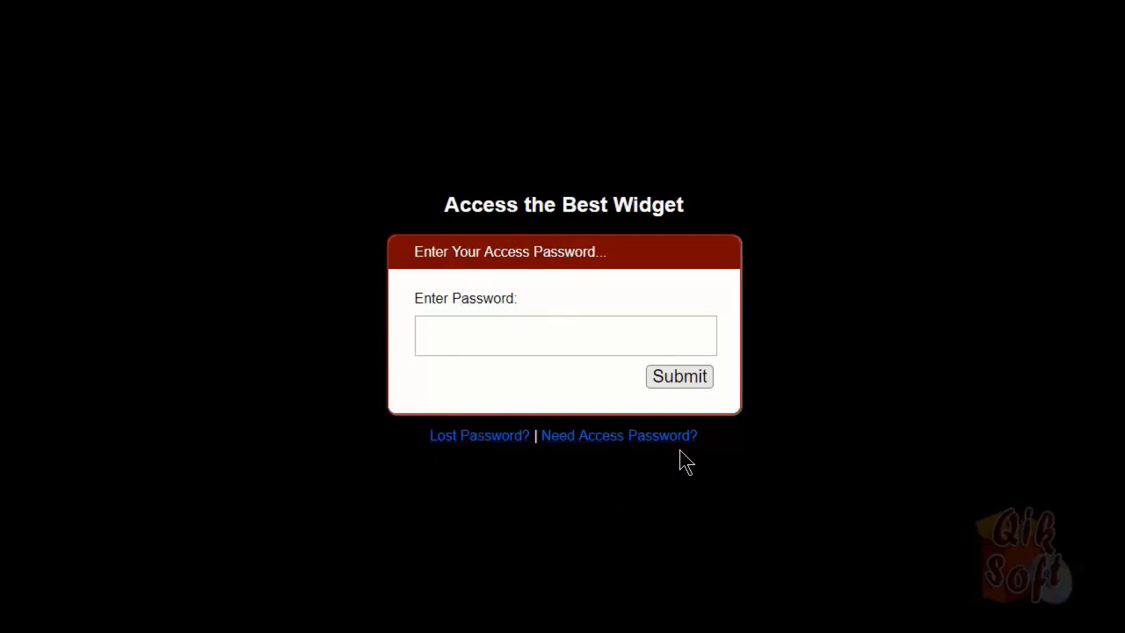
Enter the access password on the login page and submit it
click(571, 341)
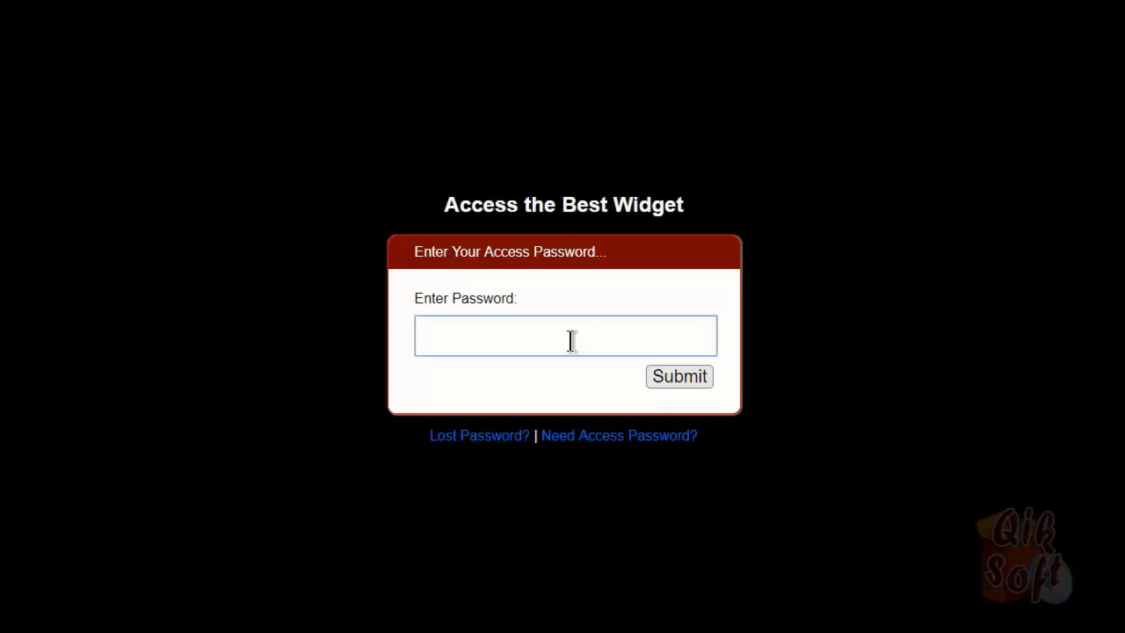
text(******)
click(683, 373)
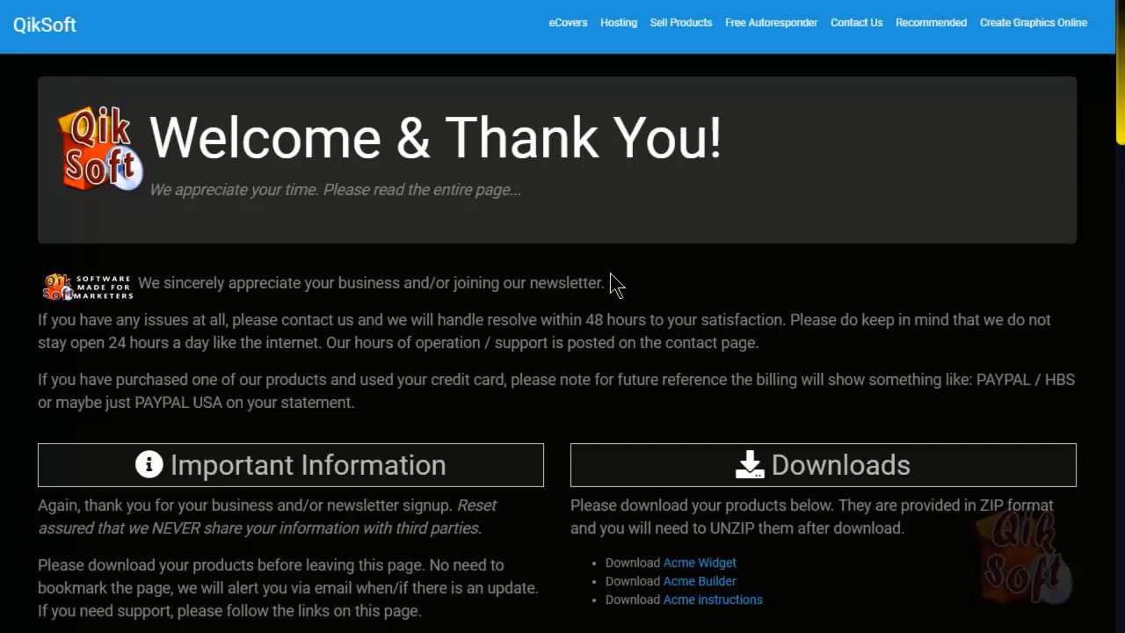
scroll(610, 275, down, 10)
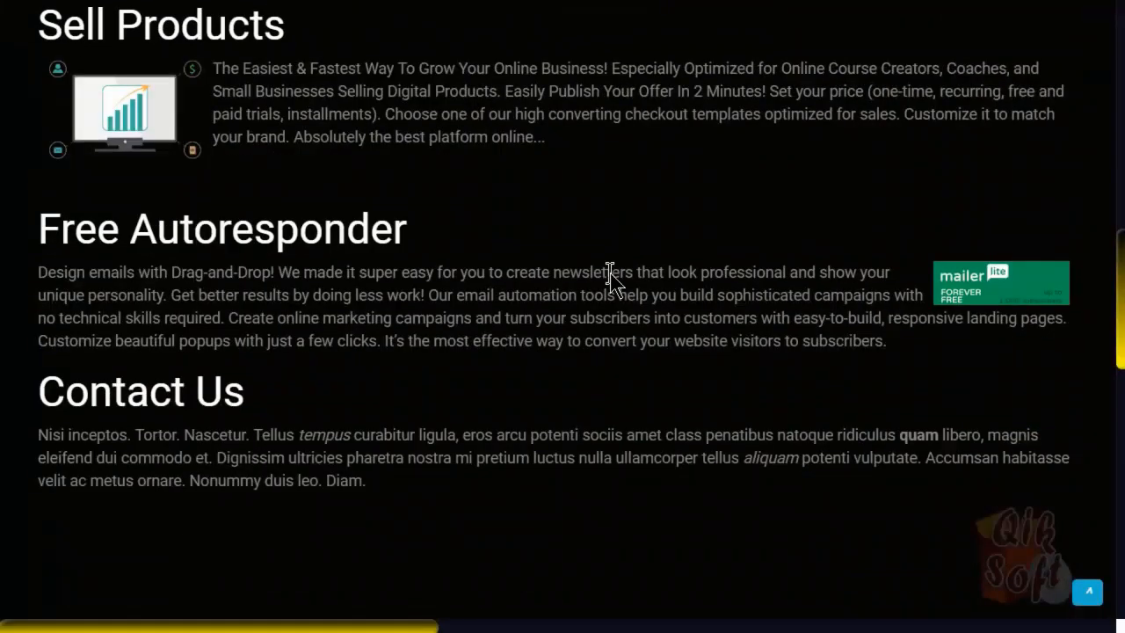
scroll(610, 274, up, 6)
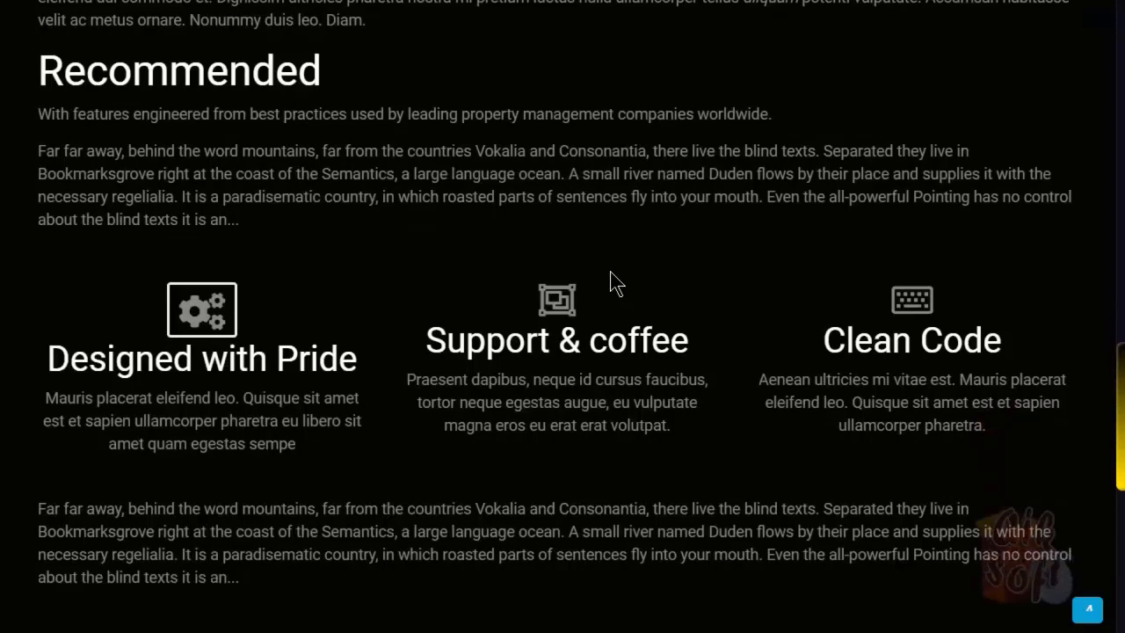
scroll(610, 272, down, 5)
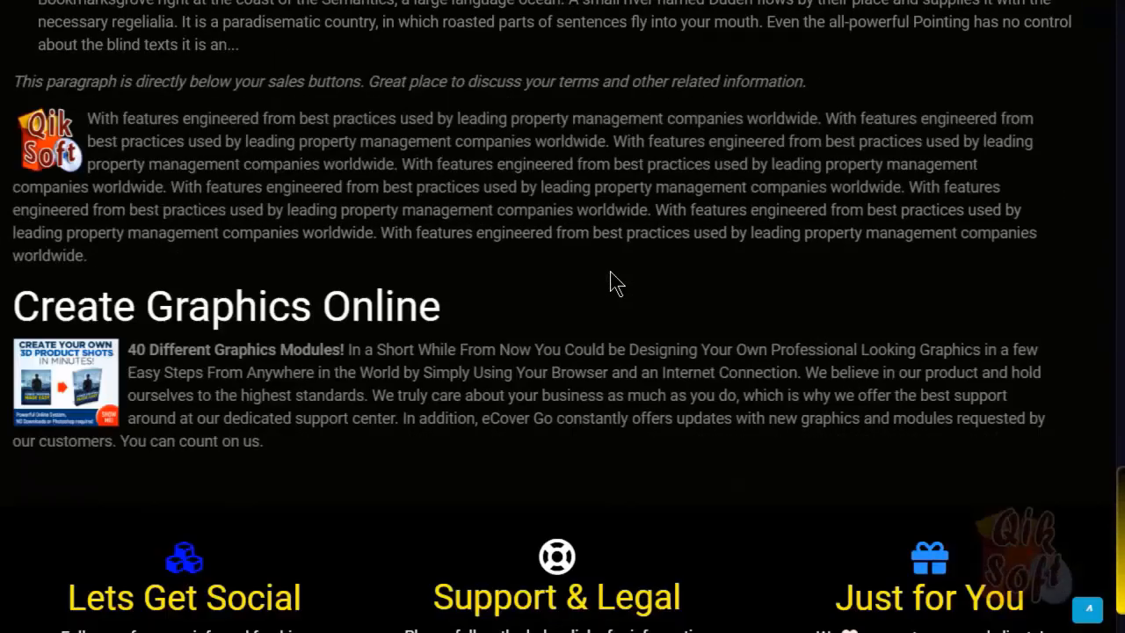
scroll(609, 269, up, 20)
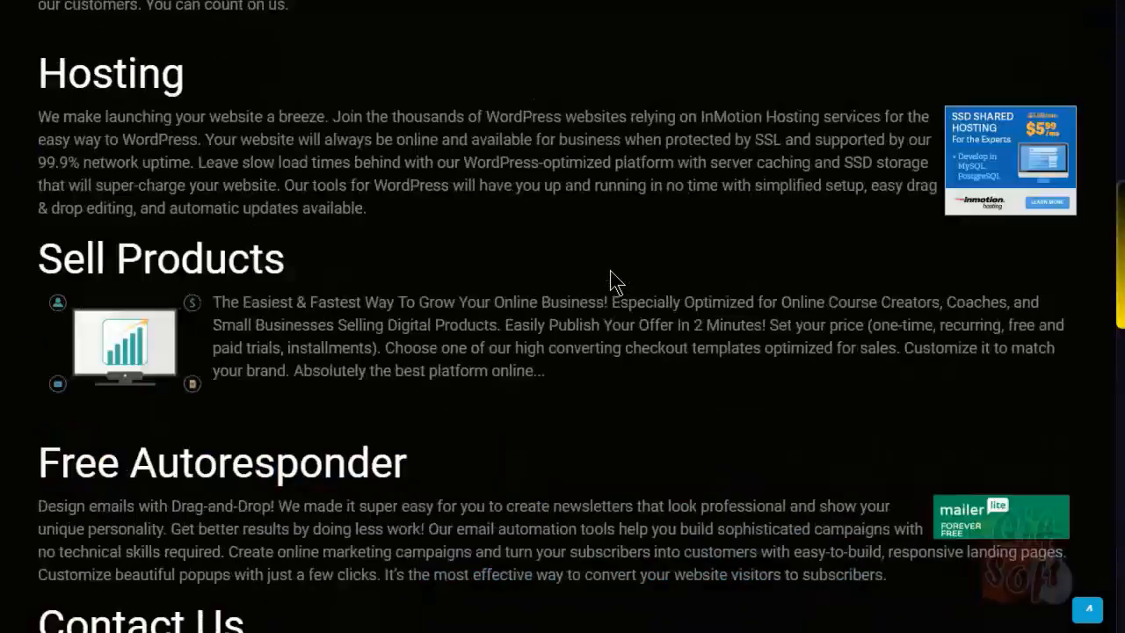